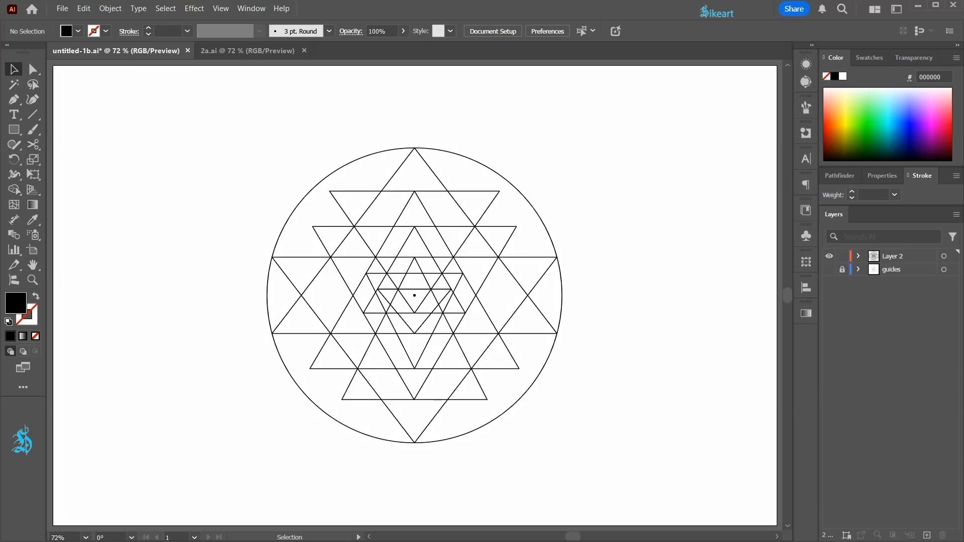
Step: Make two successive enlarged copies of the circle around the triangles, each scaled uniformly to 106%
left_click(547, 227)
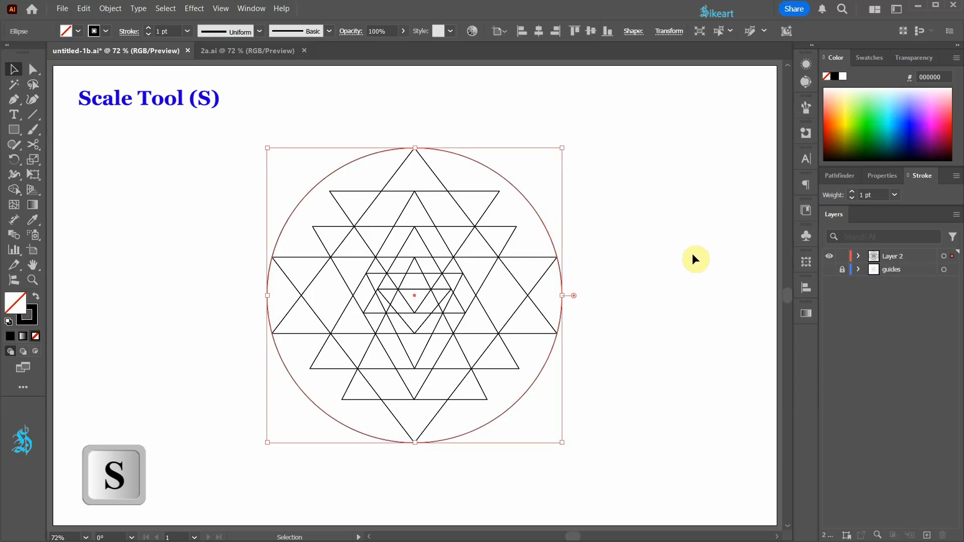
key("s")
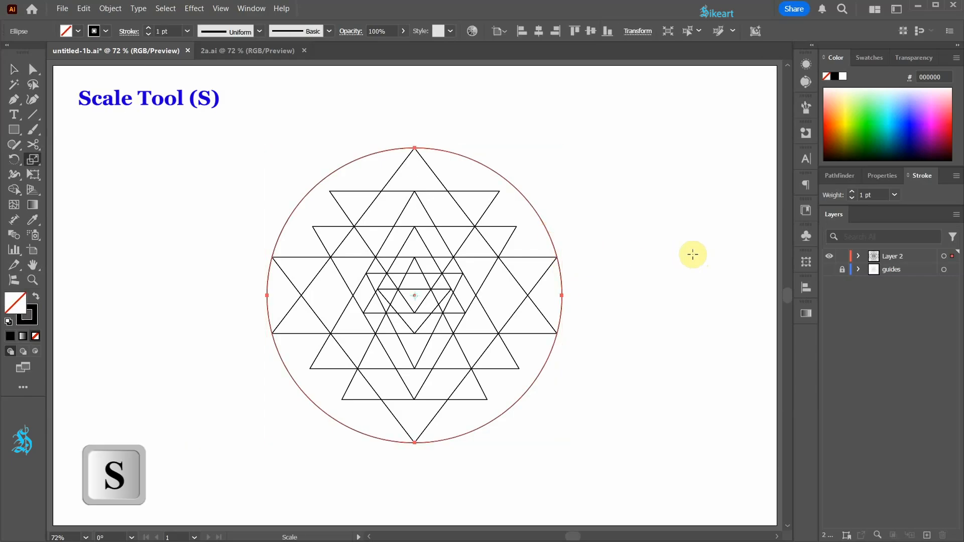
key("Return")
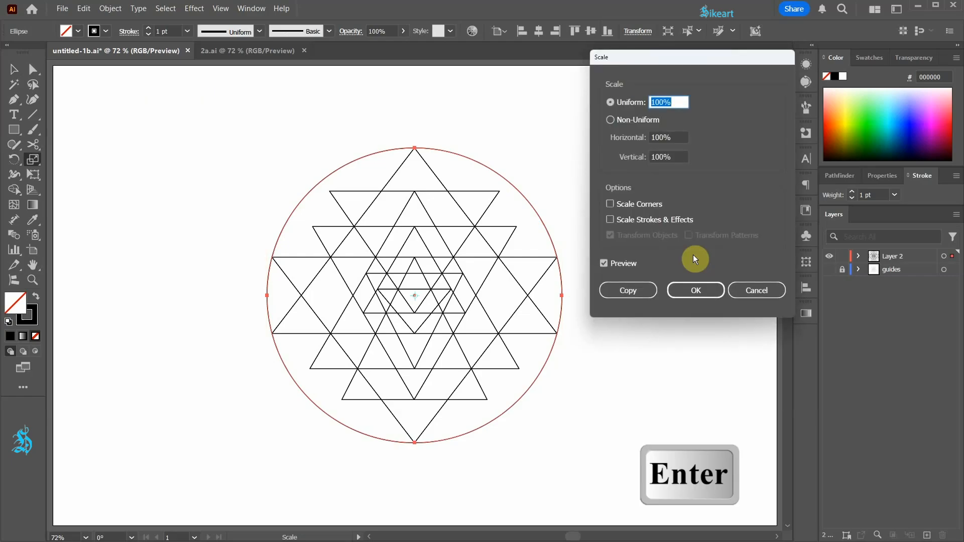
type("1")
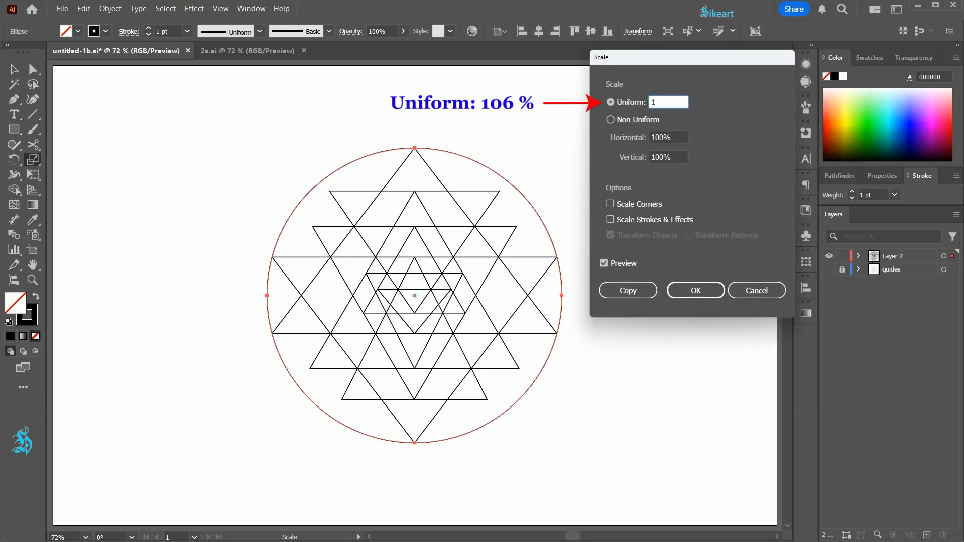
type("06")
left_click(650, 292)
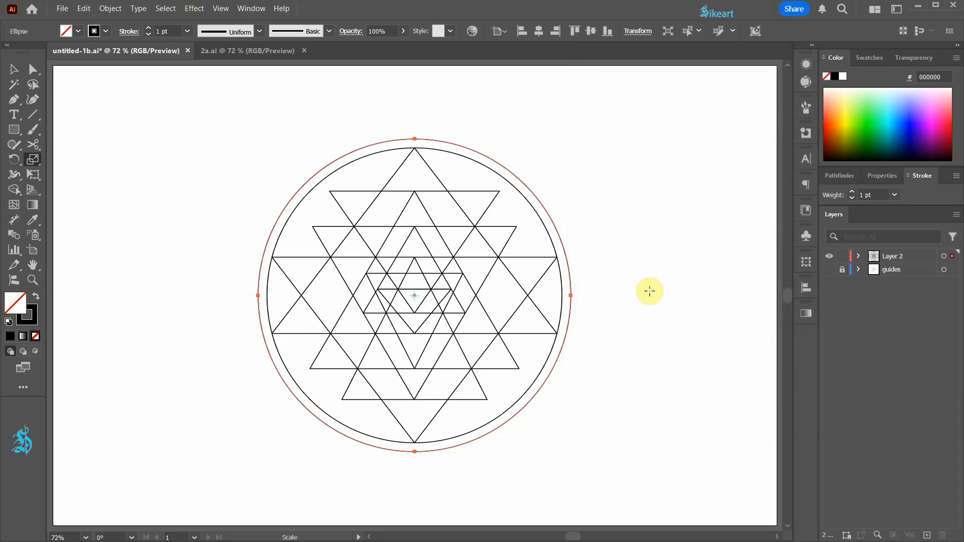
key("Return")
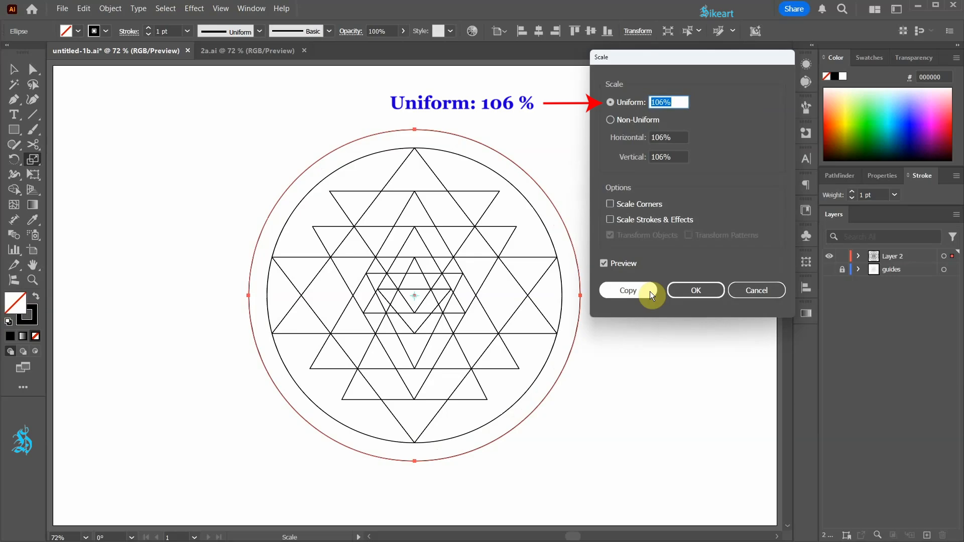
left_click(641, 290)
Step: Add two more concentric circles outside the existing ones, each a copy scaled uniformly to 108% of the previous circle
key("Return")
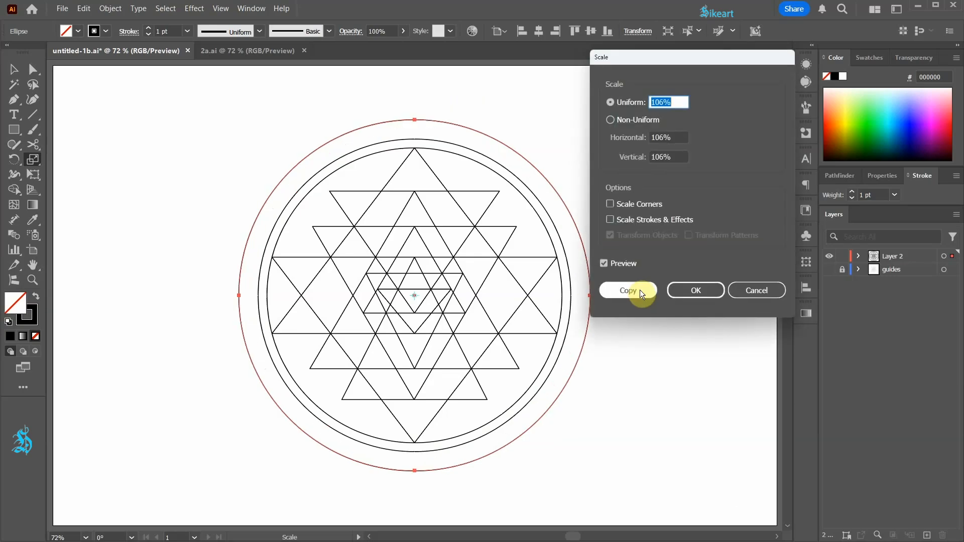
left_click(663, 103)
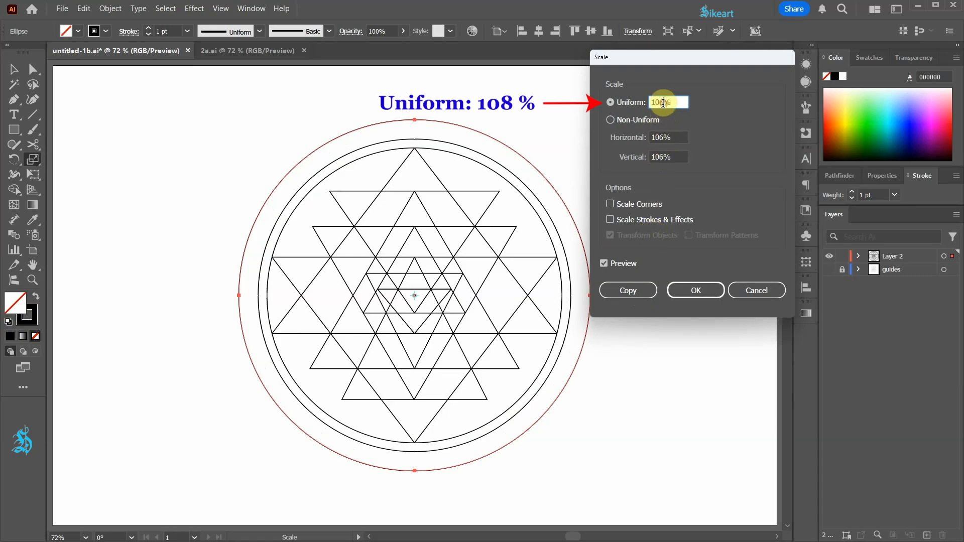
key("shift+Left")
type("8")
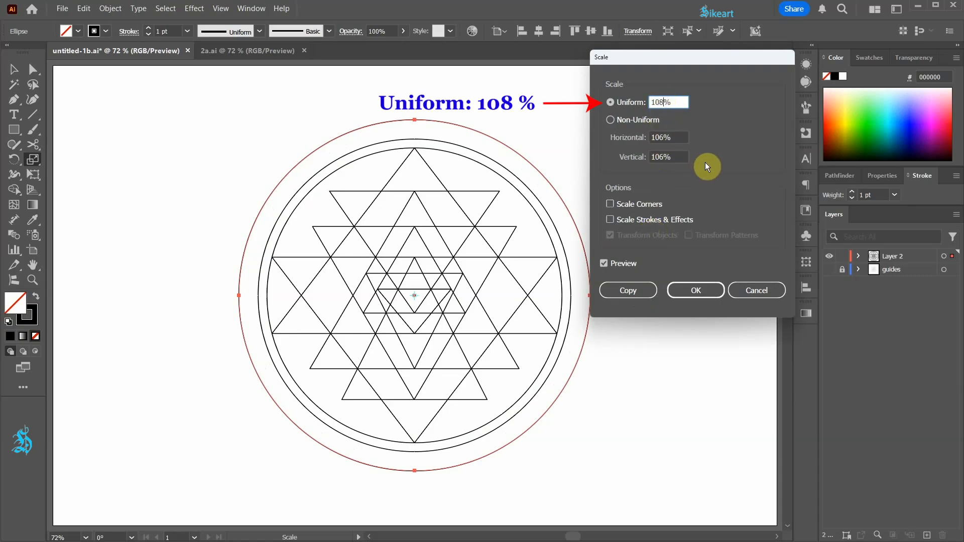
left_click(646, 291)
key("Return")
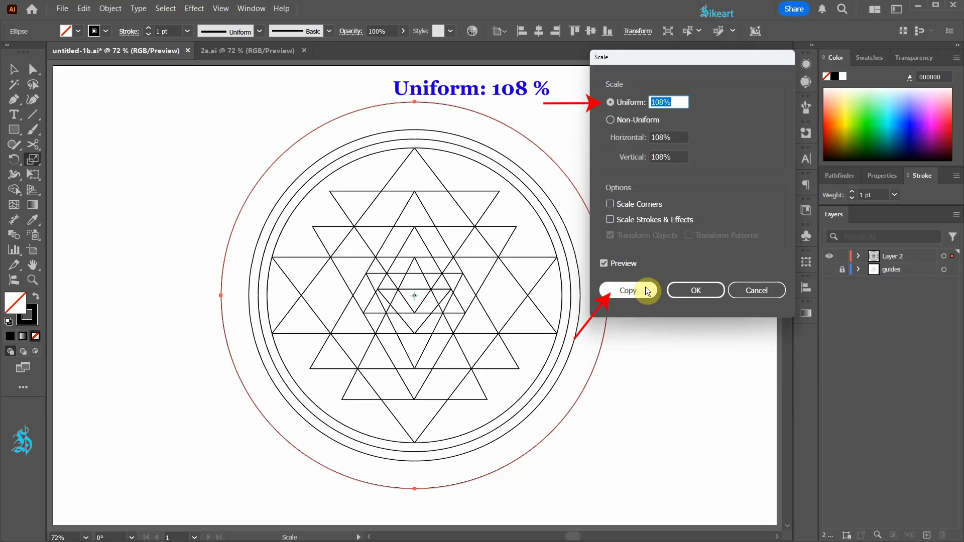
left_click(646, 287)
key("v")
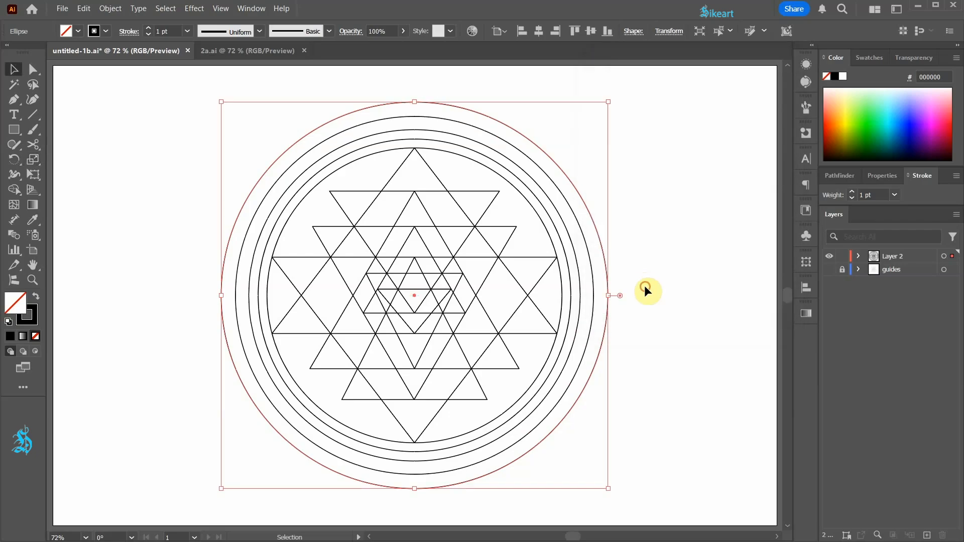
left_click(643, 285)
Step: Color the strokes of the second and fourth circles, counted from the inside, green (009B35)
left_click(569, 242)
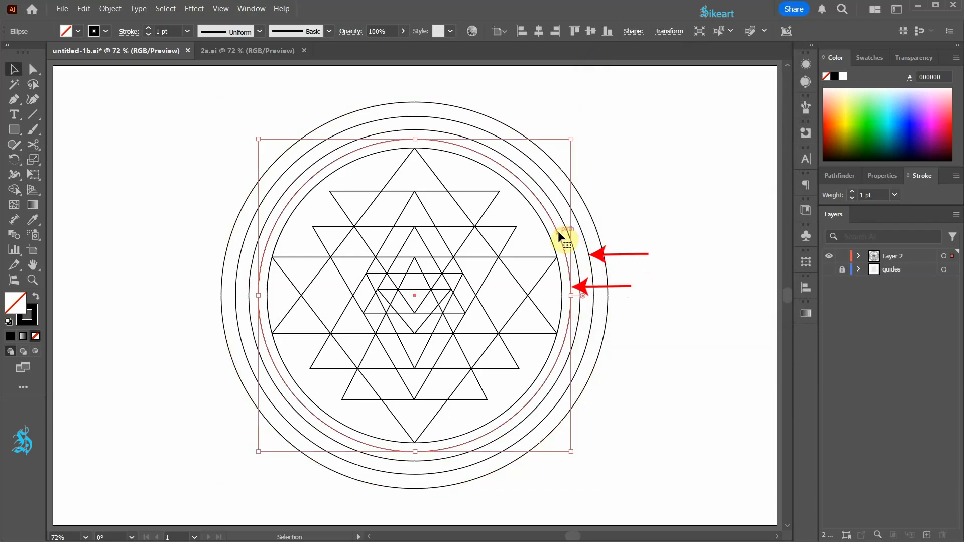
left_click(579, 227, "shift")
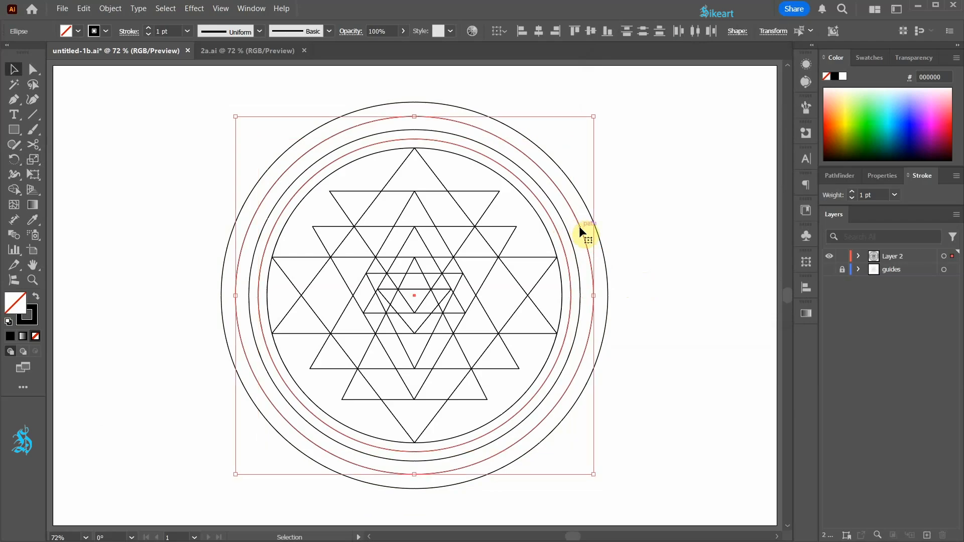
left_click(874, 124)
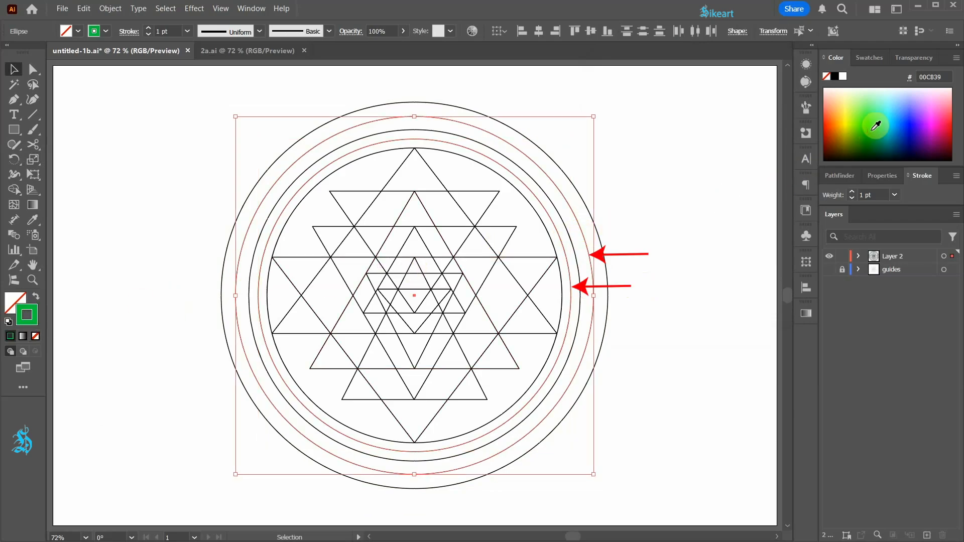
left_click(878, 129)
left_click(717, 175)
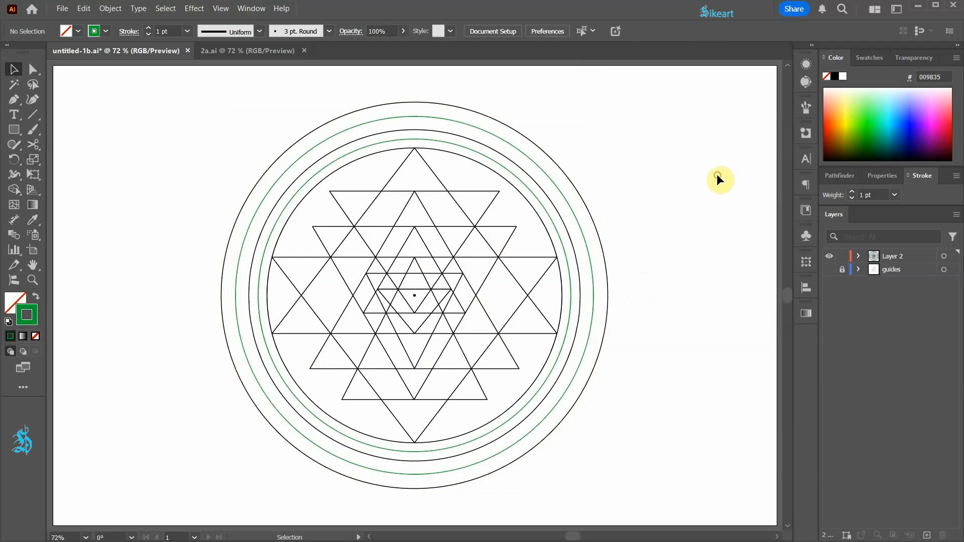
Step: Show the guides layer and add a new layer above Layer 2, locking Layer 2
left_click(829, 272)
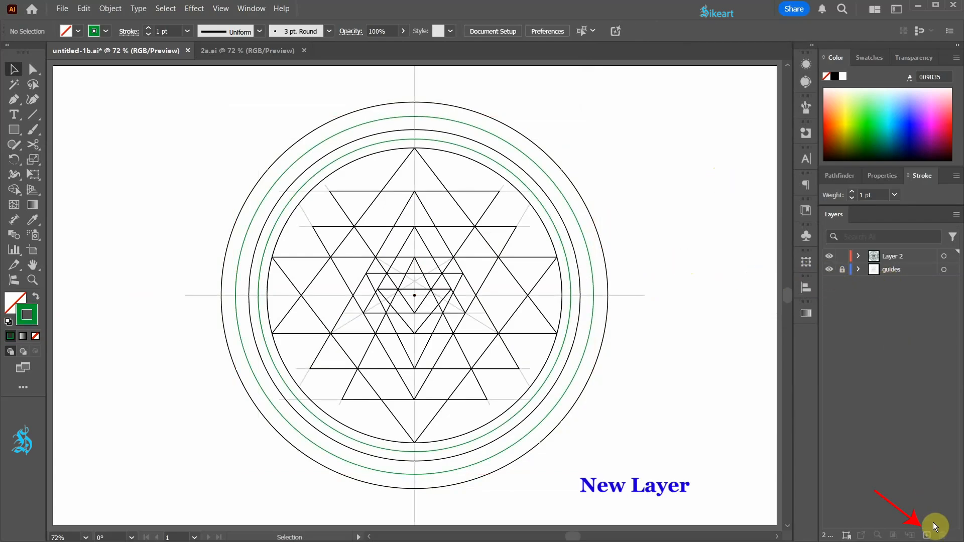
left_click(927, 535)
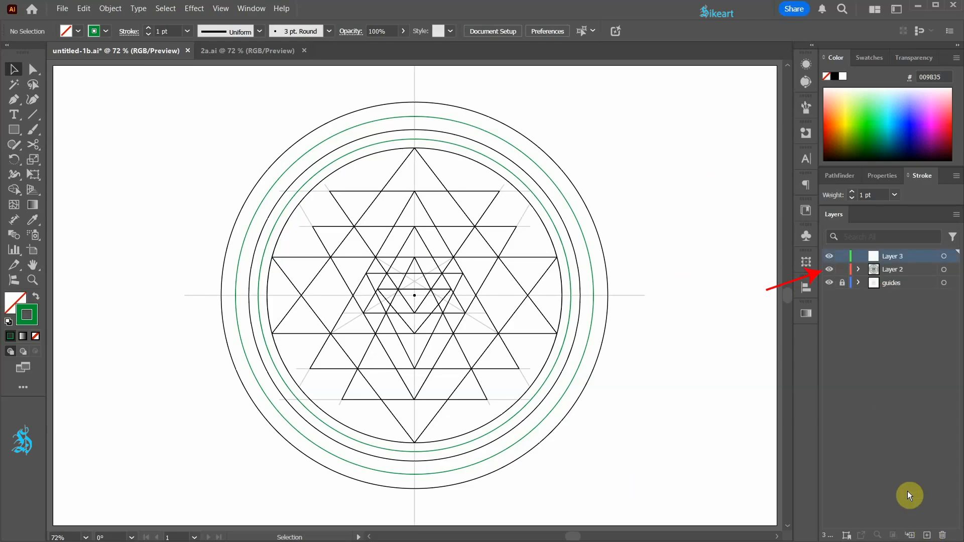
left_click(842, 272)
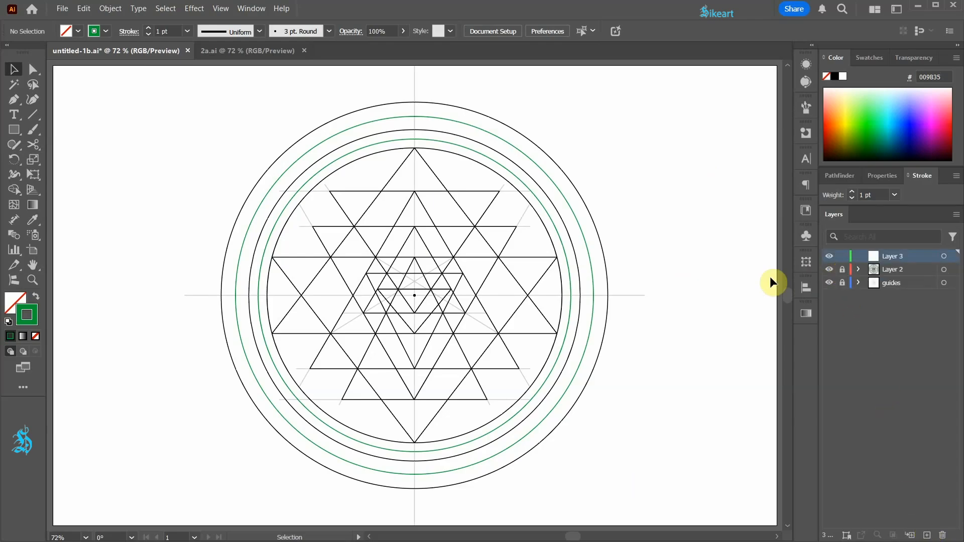
Step: Draw a vertical line with an orange FF8E40 stroke from the centre dot straight up, about 576 px long
key("p")
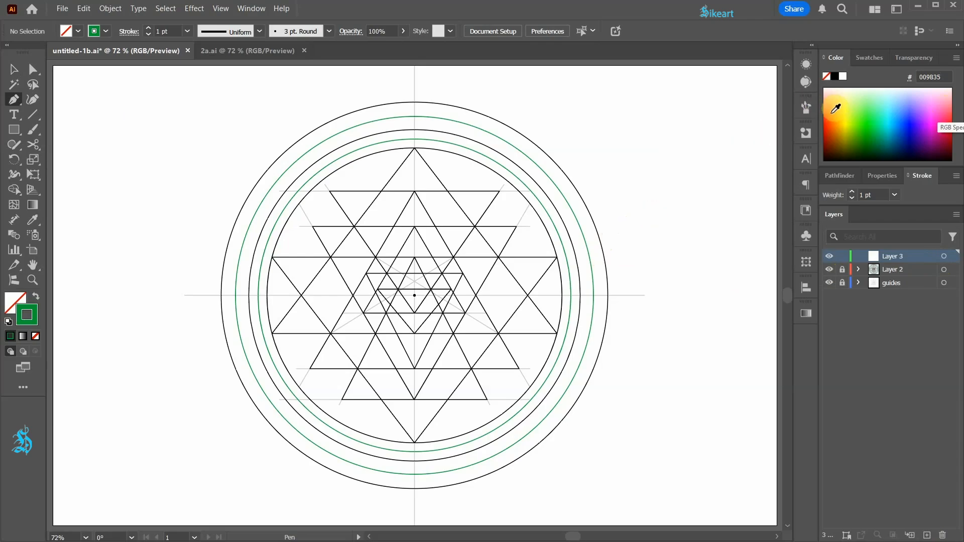
left_click(832, 113)
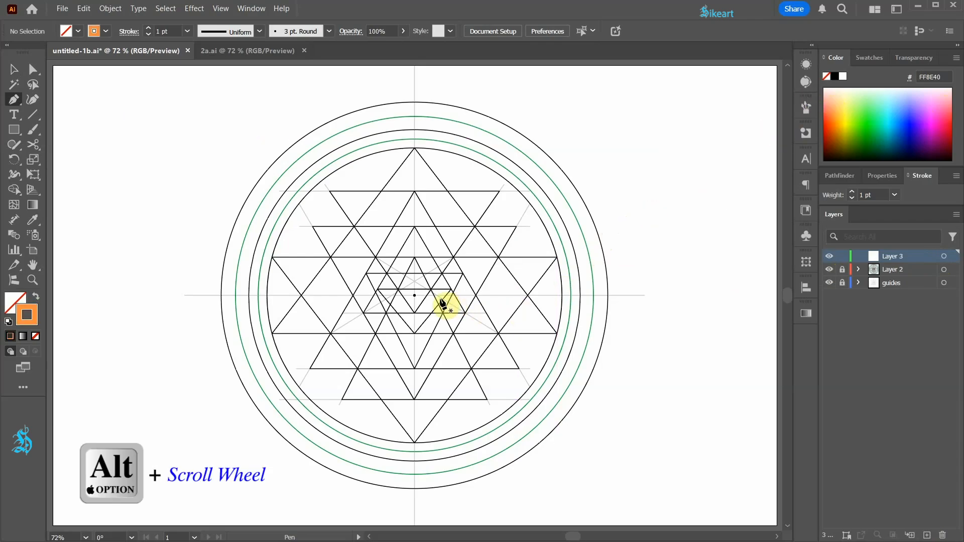
scroll(421, 298, "up", 5, "alt")
scroll(421, 399, "up", 3, "alt")
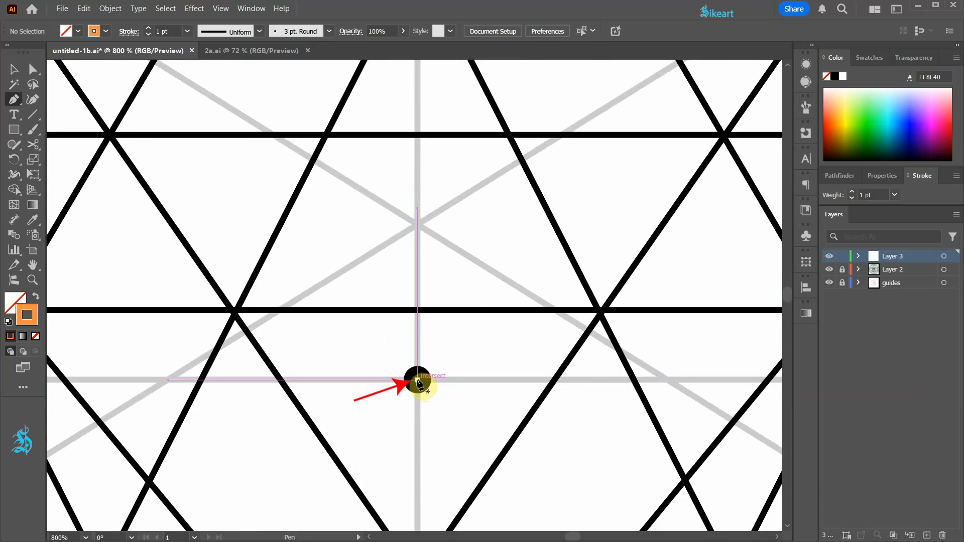
left_click(417, 380)
scroll(421, 384, "down", 8, "alt")
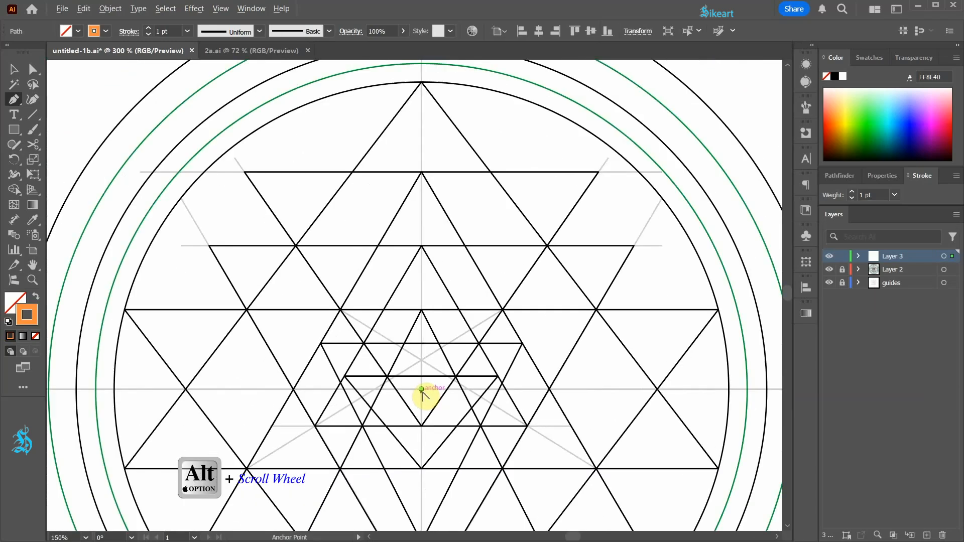
key("shift")
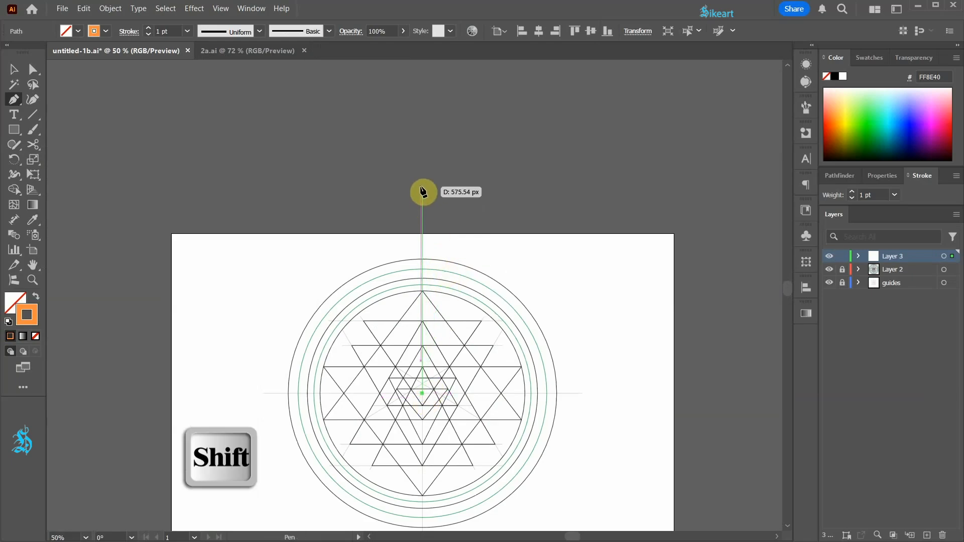
left_click(422, 189, "shift")
key("v")
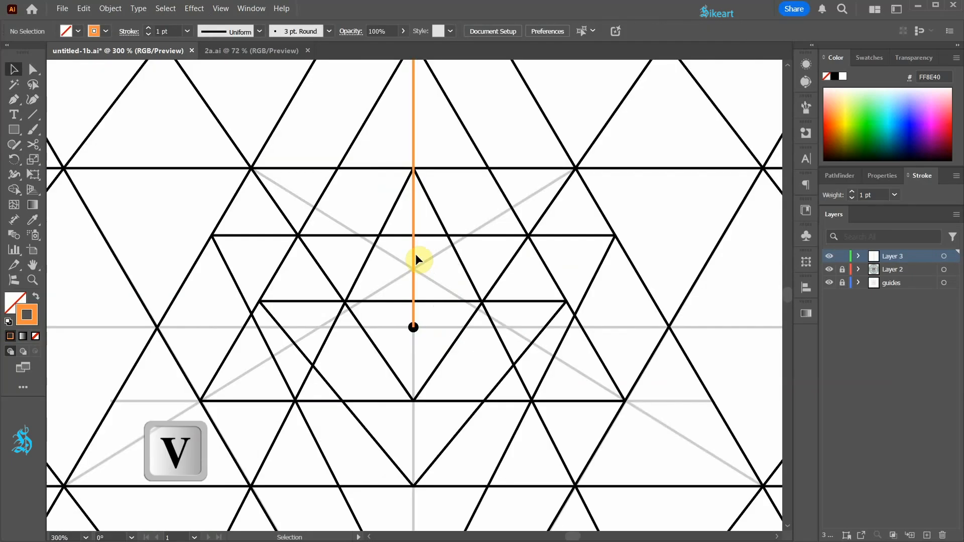
Step: Make a rotated copy of the orange line about the centre dot at an angle of 360/32
left_click(412, 249)
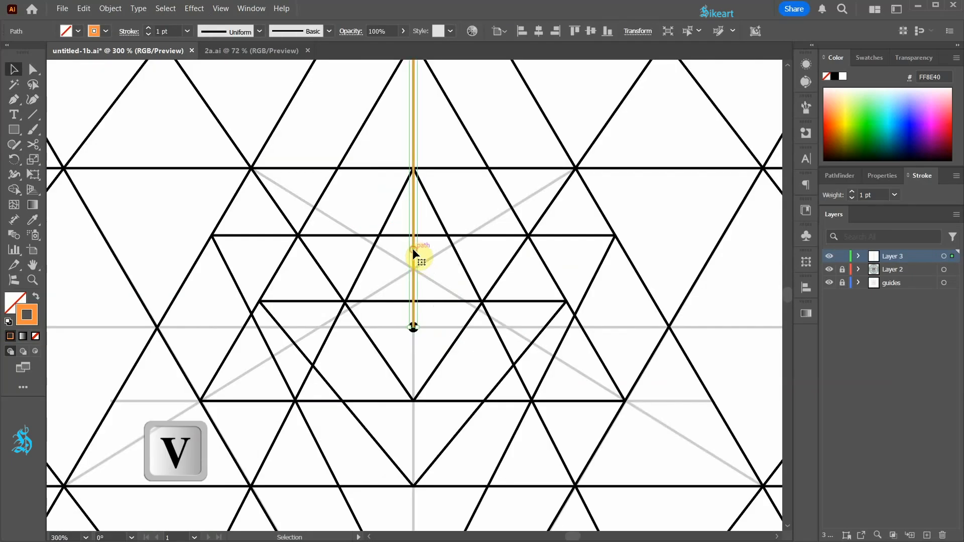
key("r")
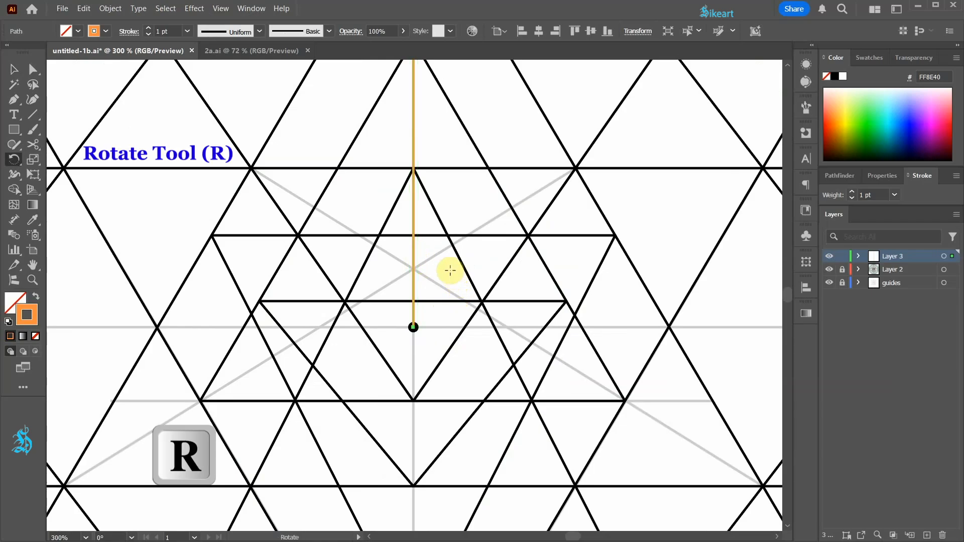
key("alt")
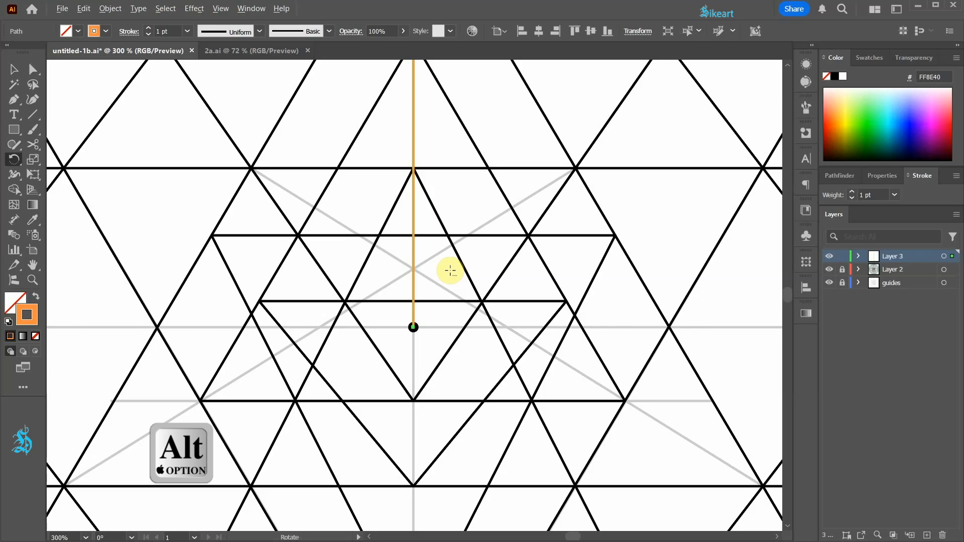
left_click(413, 327, "alt")
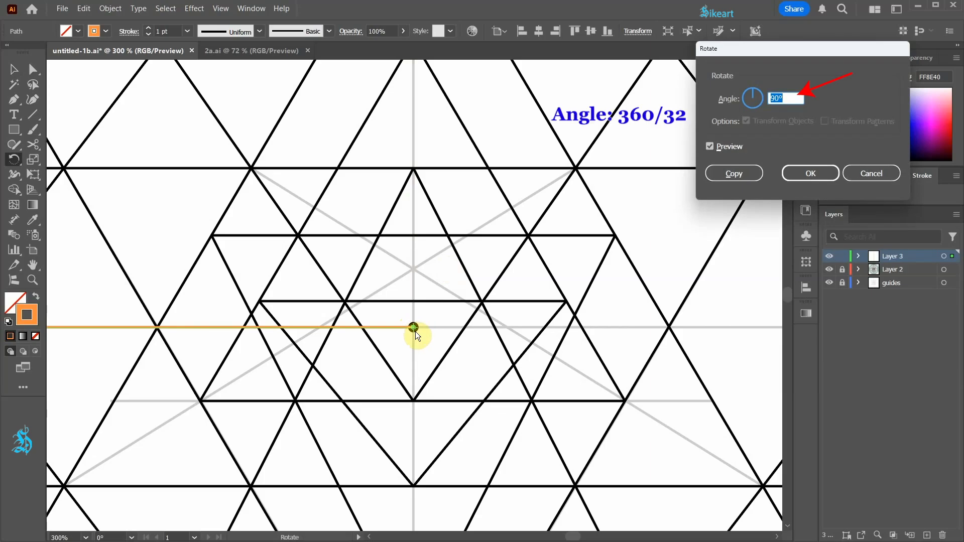
type("360/32")
left_click(742, 174)
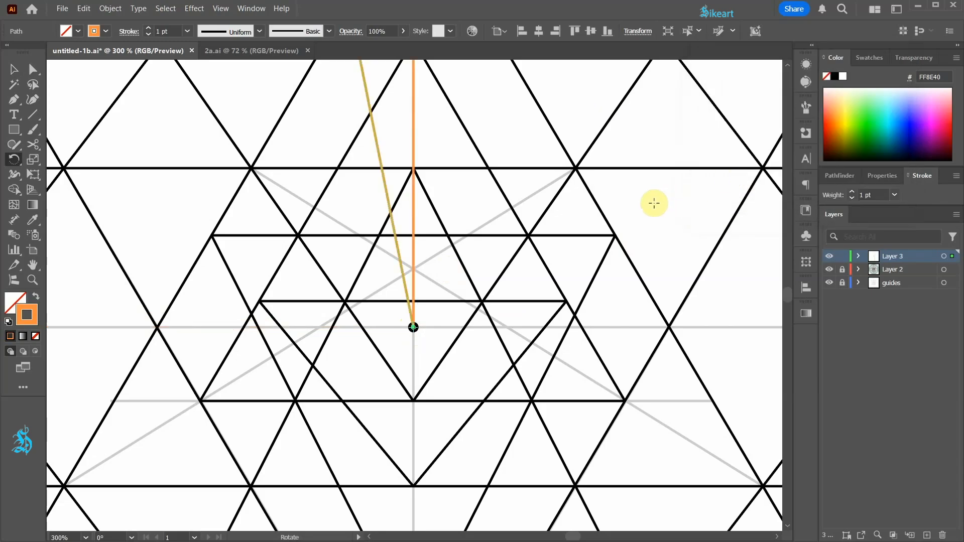
Step: Repeat the rotated copy of the orange line until 32 evenly spaced radial lines fill the full circle
key("ctrl+d")
key("ctrl+d")
key("ctrl+d")
key("ctrl+d")
key("ctrl+d")
key("ctrl+d")
key("ctrl+d")
key("ctrl+d")
key("ctrl+d")
key("ctrl+d")
key("ctrl+d")
key("ctrl+d")
key("ctrl+d")
key("ctrl+d")
key("ctrl+d")
key("ctrl+d")
key("ctrl+d")
key("ctrl+d")
key("ctrl+d")
key("ctrl+d")
key("ctrl+d")
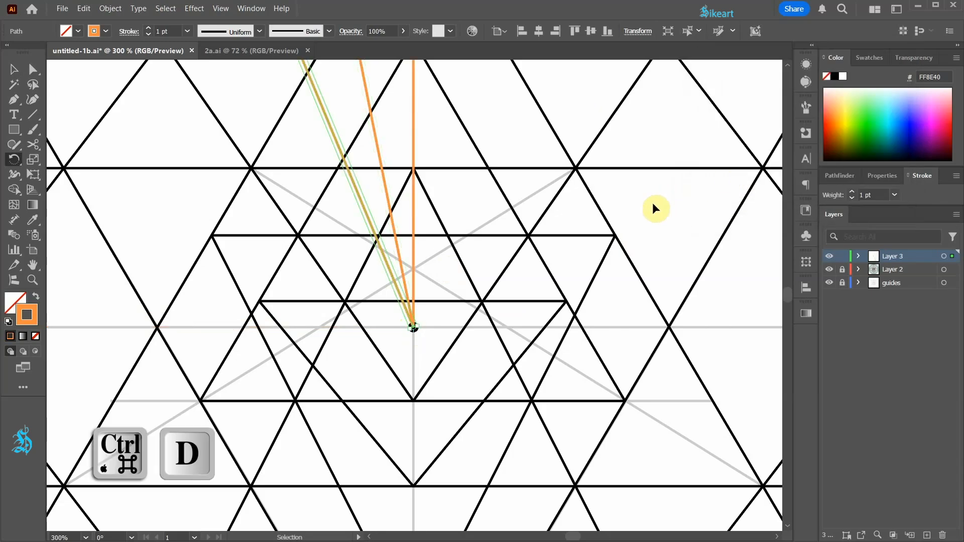
key("ctrl+d")
key("ctrl+d")
key("ctrl+d")
key("ctrl+d")
key("ctrl+d")
key("ctrl+d")
key("ctrl+d")
key("ctrl+d")
key("ctrl+d")
key("ctrl+d")
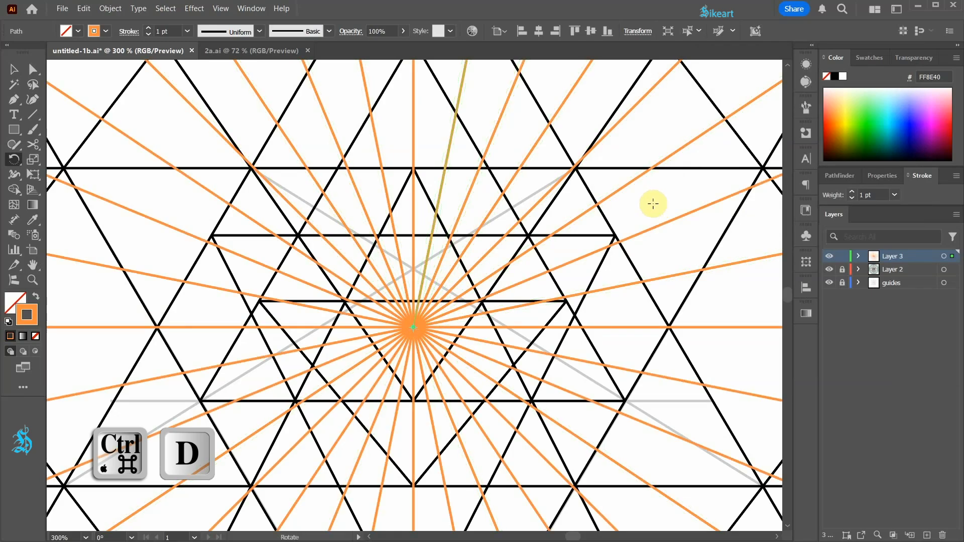
key("v")
Step: Lasso and delete the radial lines, keeping the top vertical one, three to its left and two to its right
scroll(459, 291, "down", 4)
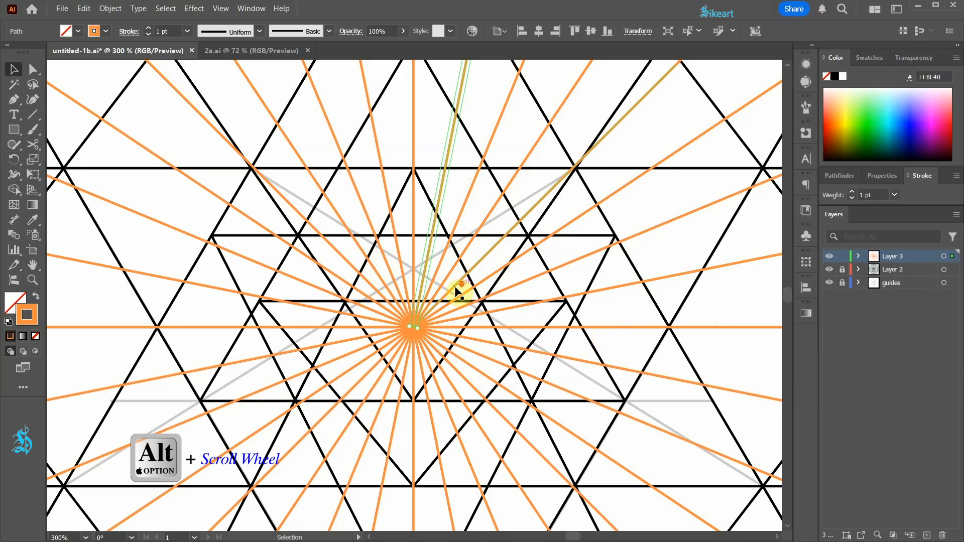
scroll(463, 209, "up", 2)
left_click(615, 160)
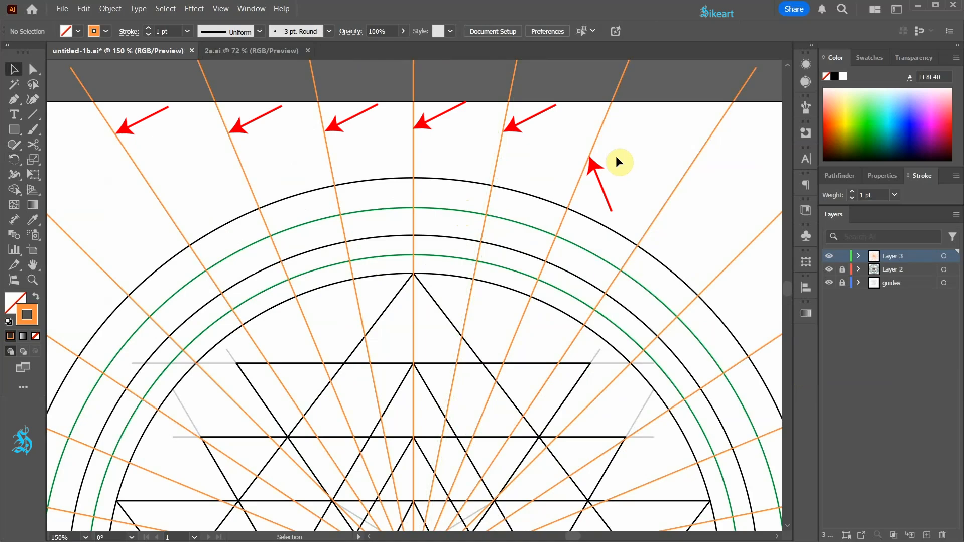
left_click(591, 154)
scroll(593, 154, "down", 2)
scroll(594, 152, "down", 2)
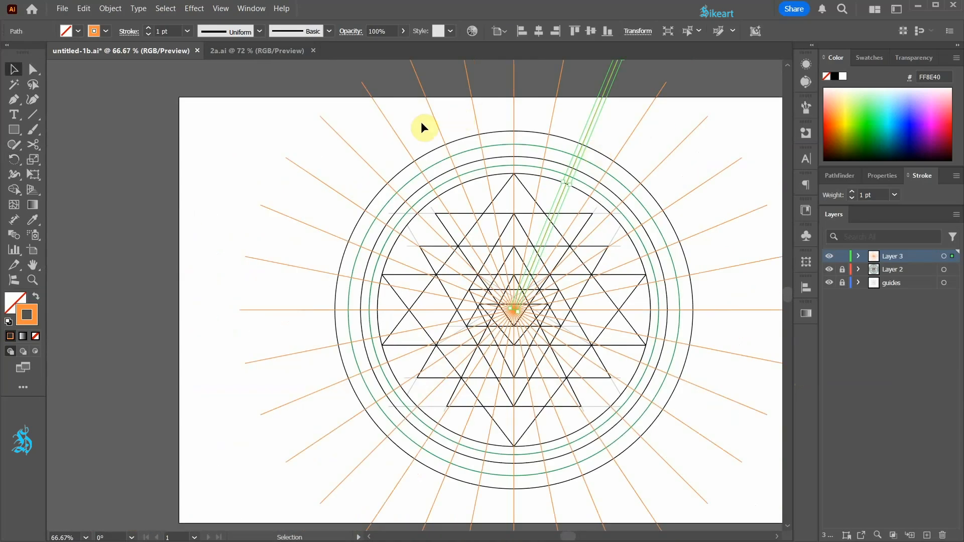
left_click(34, 87)
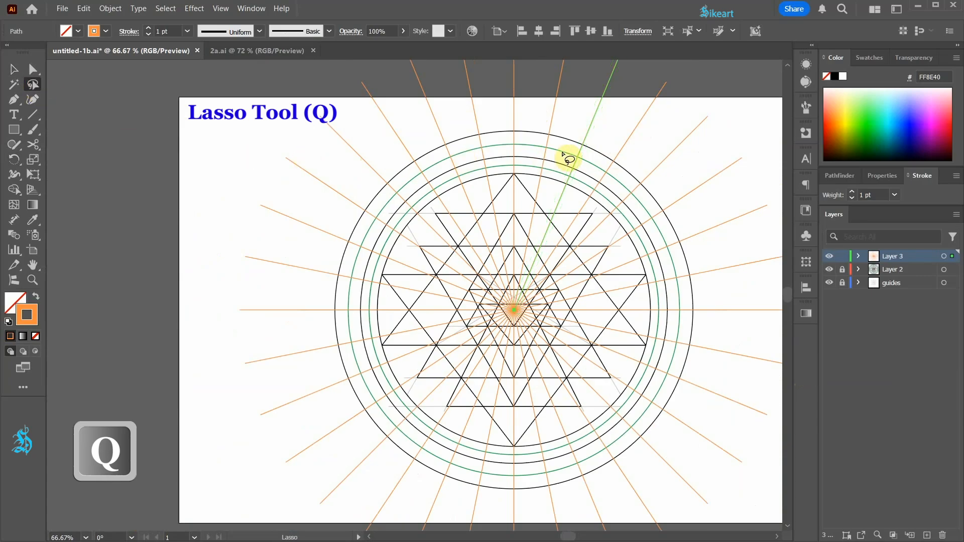
mouse_move(658, 78)
left_mouse_down()
mouse_move(658, 158)
mouse_move(712, 235)
mouse_move(718, 412)
mouse_move(580, 501)
mouse_move(410, 490)
mouse_move(295, 341)
mouse_move(293, 261)
mouse_move(349, 156)
mouse_move(284, 121)
mouse_move(305, 489)
mouse_move(553, 524)
mouse_move(760, 401)
mouse_move(704, 156)
mouse_move(648, 79)
left_mouse_up()
key("Delete")
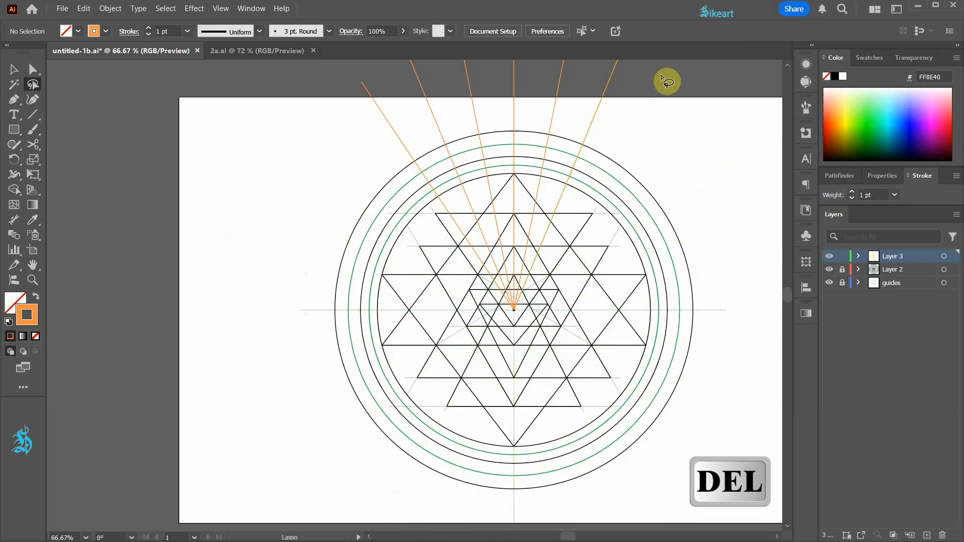
Step: Make a rotated copy of the rightmost orange line about the centre dot at an angle of 11.25°/2
key("v")
scroll(661, 196, "up", 2)
scroll(651, 216, "up", 1)
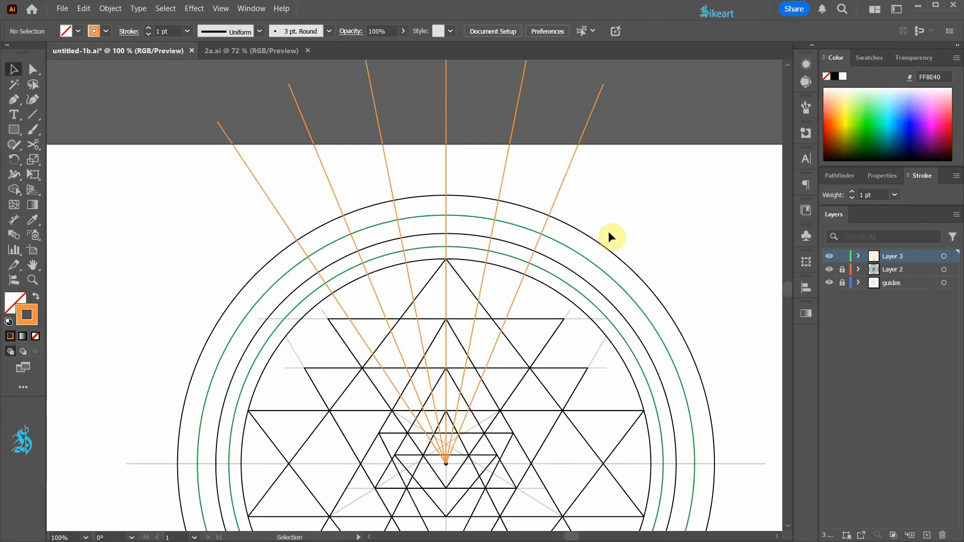
left_click(569, 169)
key("r")
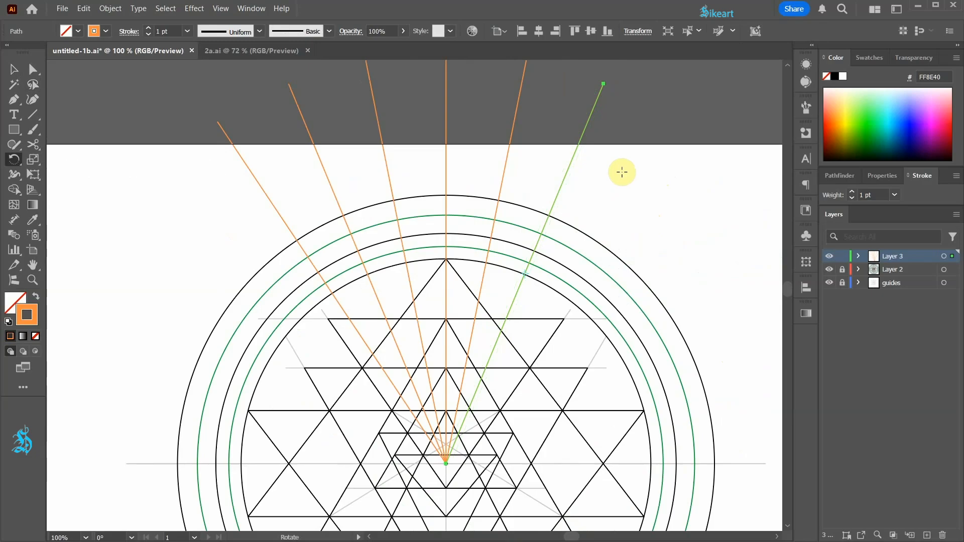
key("alt")
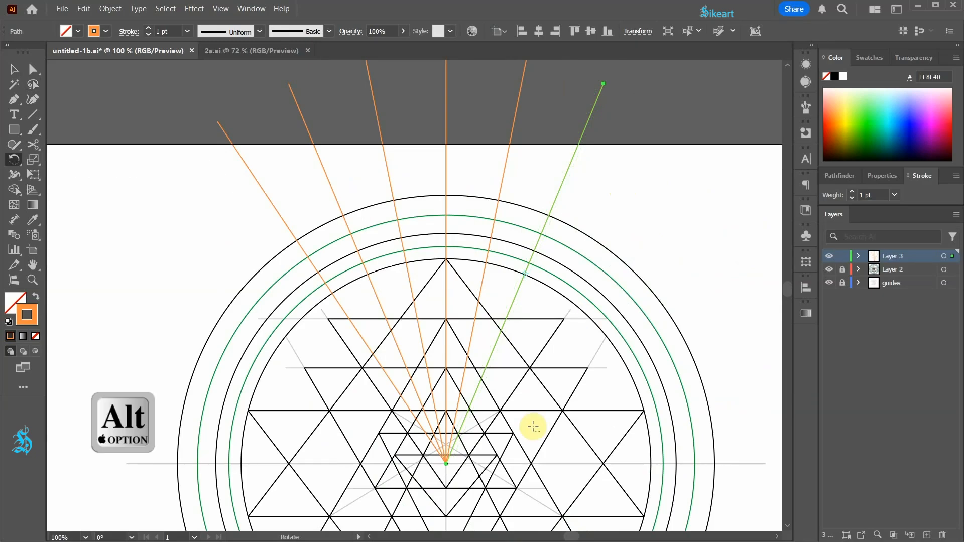
left_click(446, 465, "alt")
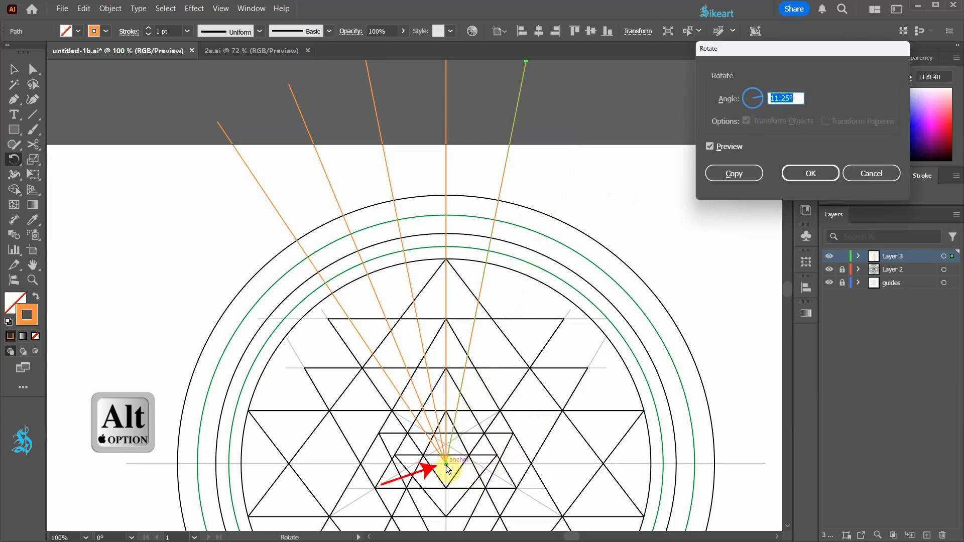
left_click(800, 98)
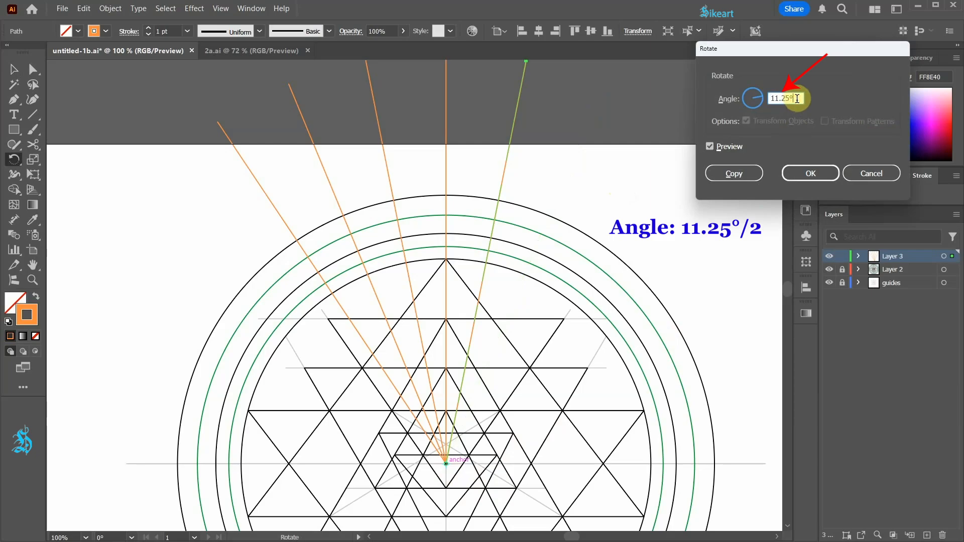
type("/2")
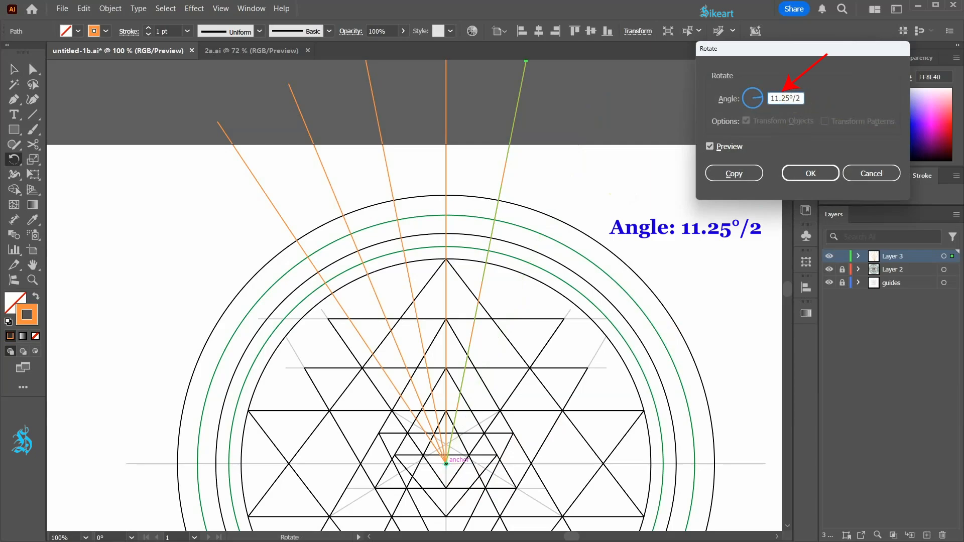
left_click(752, 174)
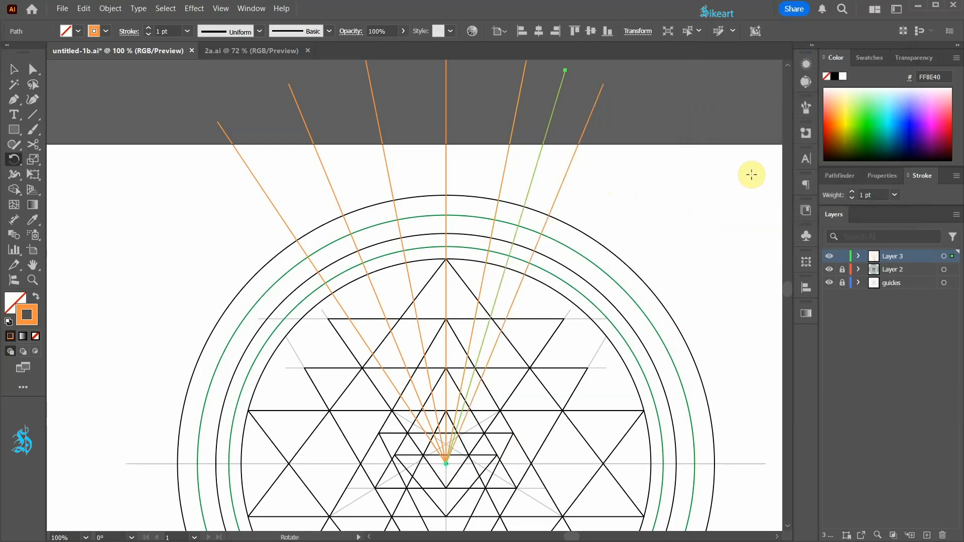
Step: Recolour the new rotated line's stroke to blue 6C9EFF and deselect it
left_click(905, 103)
key("v")
left_click(745, 192)
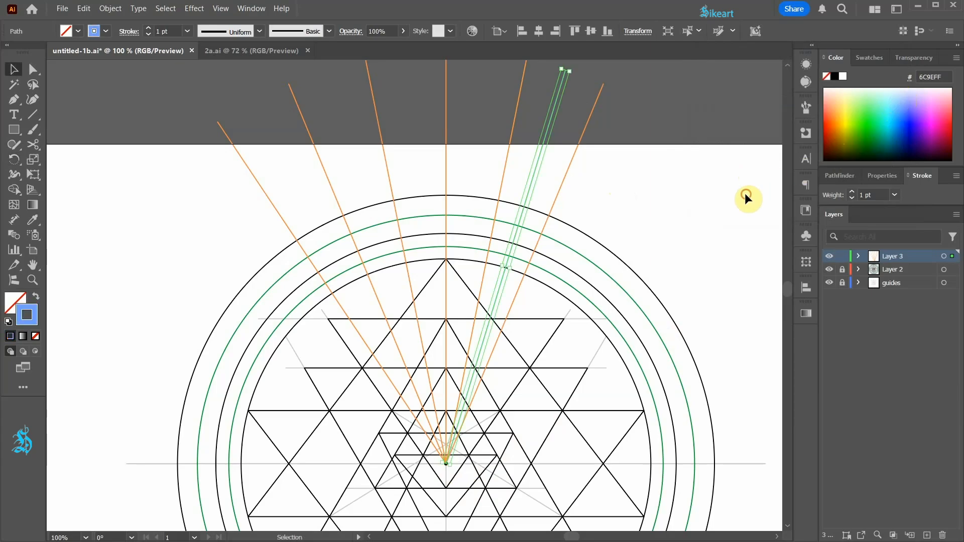
Step: Lock Layer 3, add a new layer above it and set the stroke colour to black
left_click(842, 256)
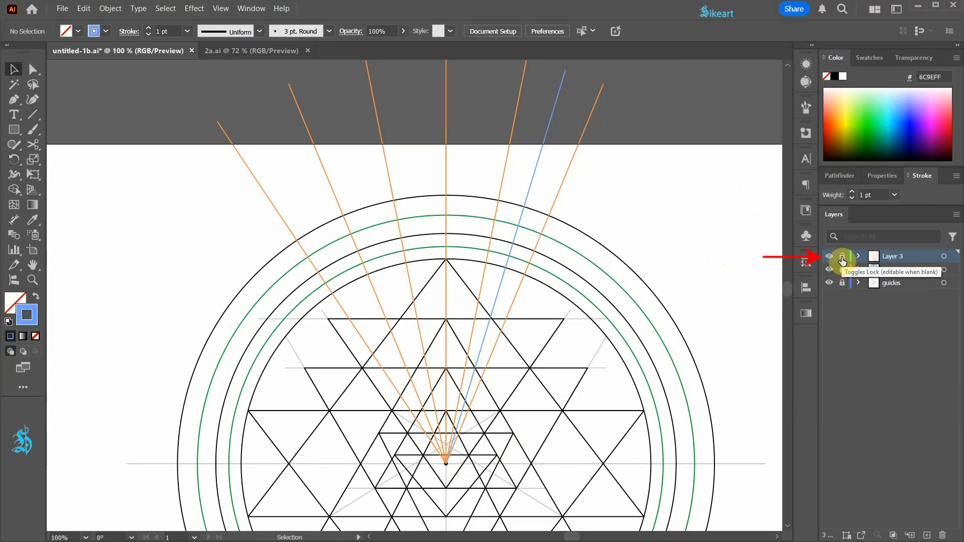
left_click(926, 536)
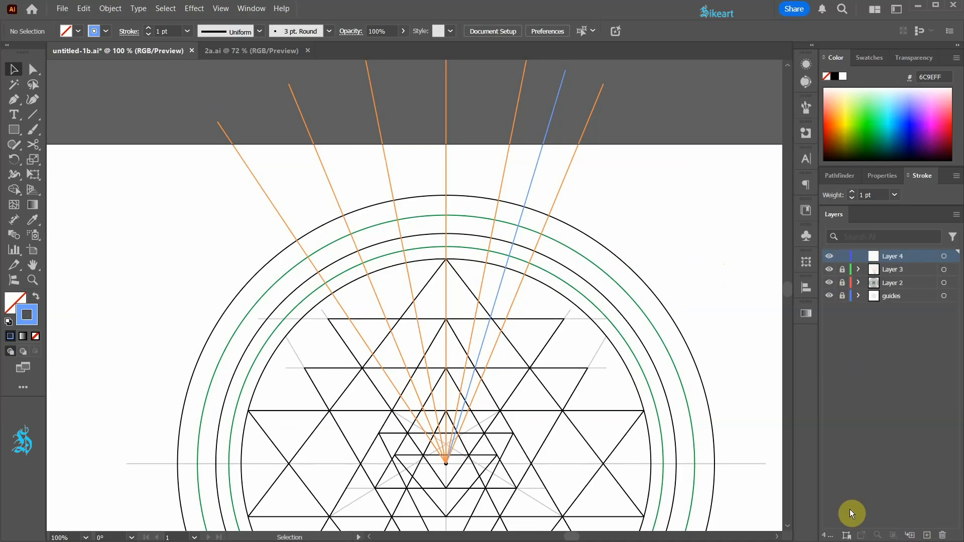
left_click(835, 78)
Step: Unlock Layer 2 and paste a copy of the inner green circle directly in front of the original
scroll(451, 212, "up", 2)
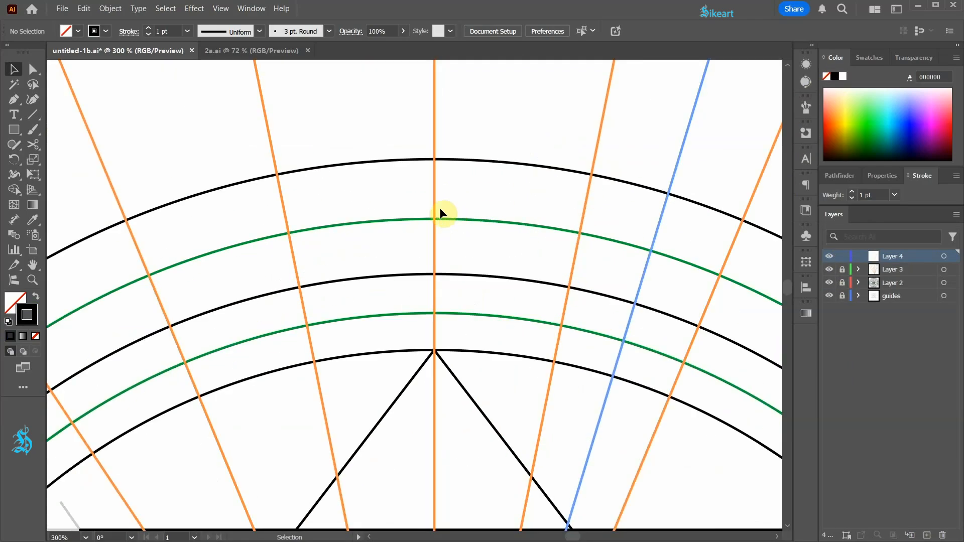
left_click(842, 283)
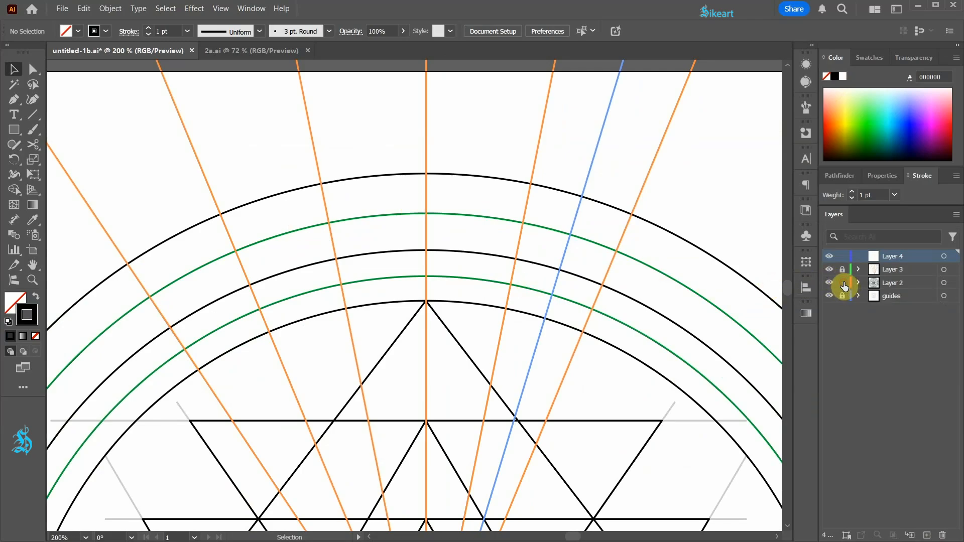
left_click(473, 279)
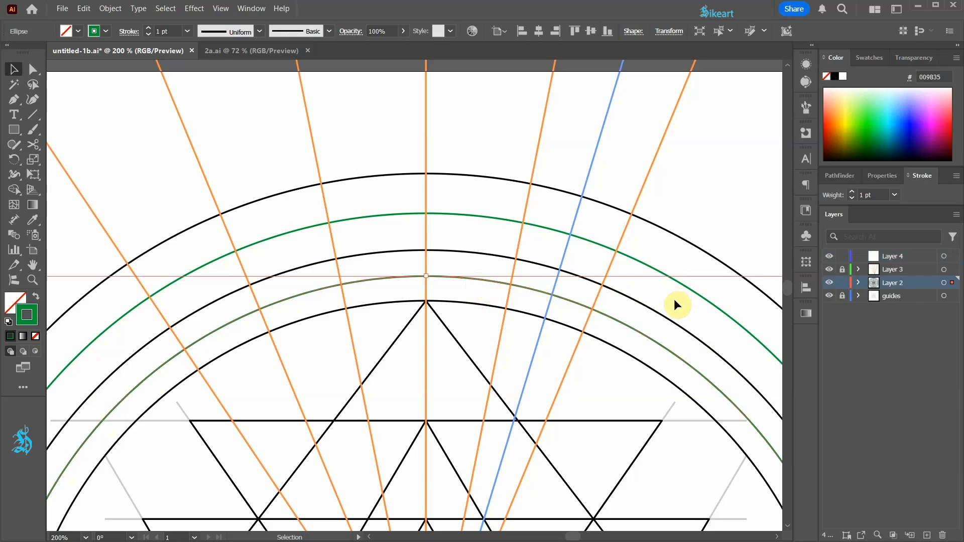
left_click(858, 283)
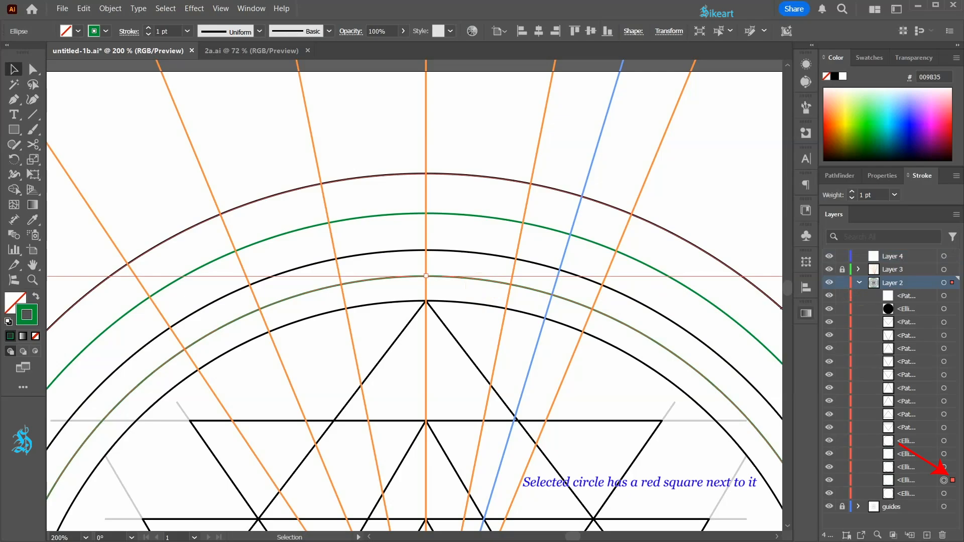
left_click(944, 481)
key("ctrl+c")
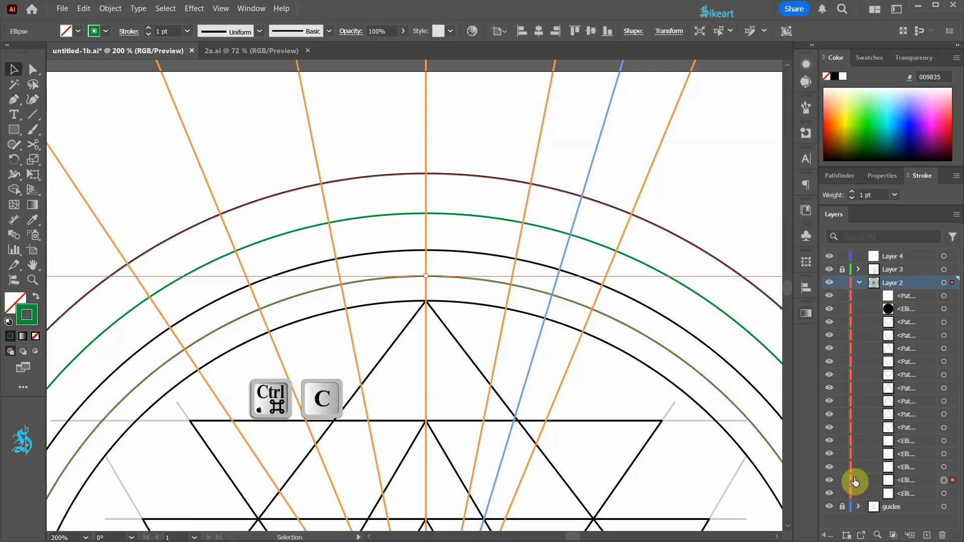
key("a")
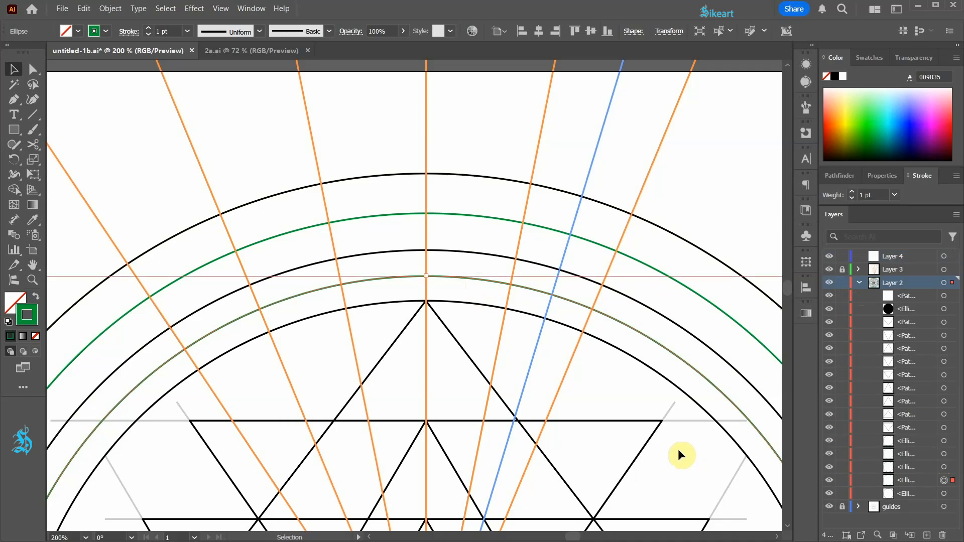
key("ctrl+f")
key("a")
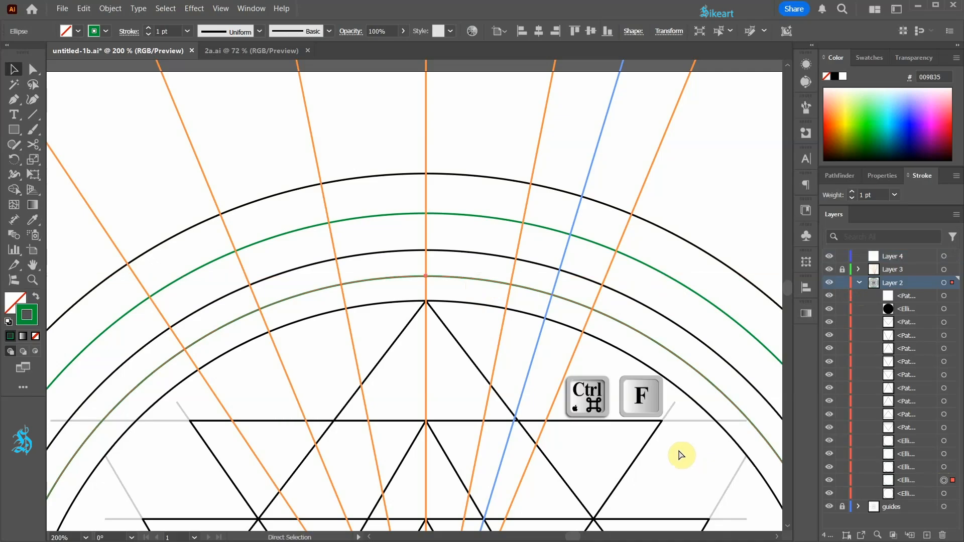
key("ctrl+f")
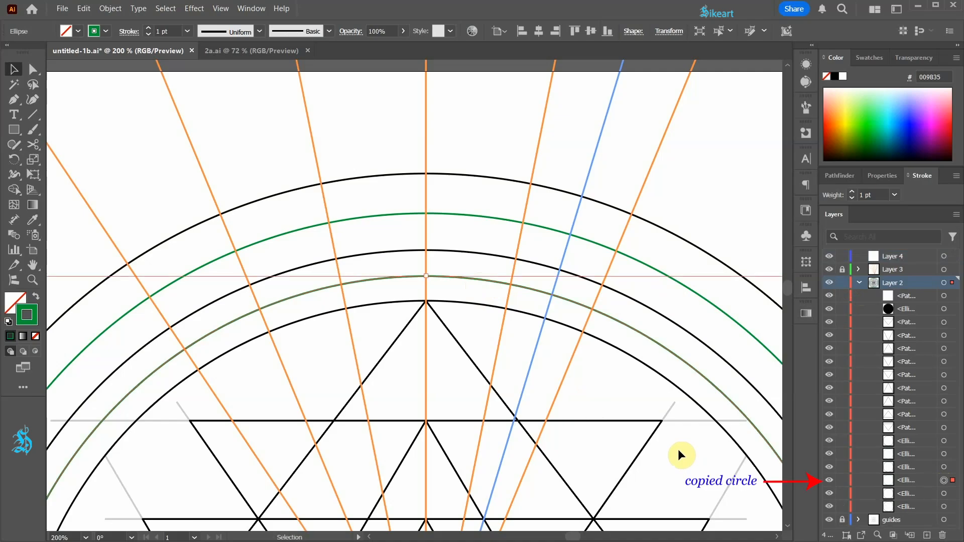
Step: Move the copied circle from Layer 2 to Layer 4, lock Layer 2 and check the copy with Layer 2 briefly hidden
left_click_drag(954, 478, 953, 257)
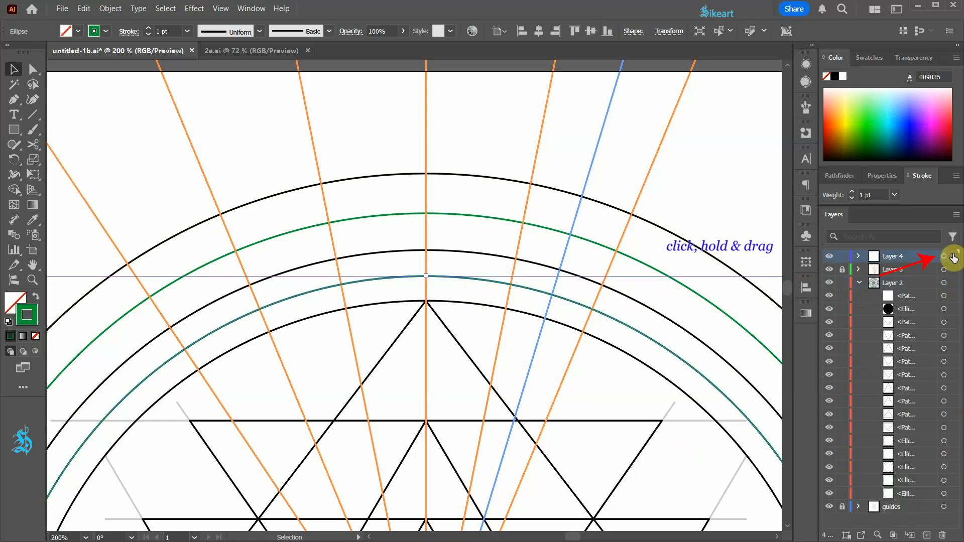
left_click(860, 284)
left_click(842, 284)
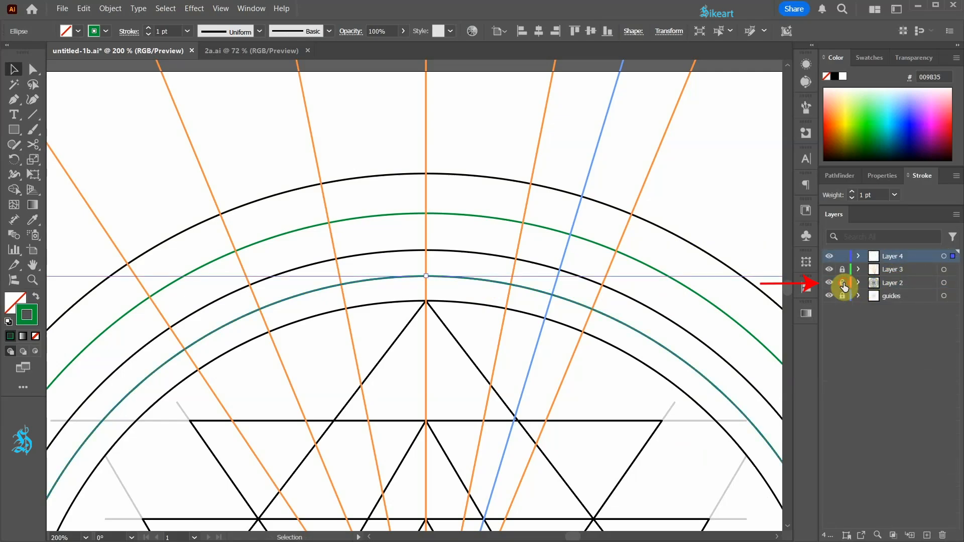
left_click(829, 283)
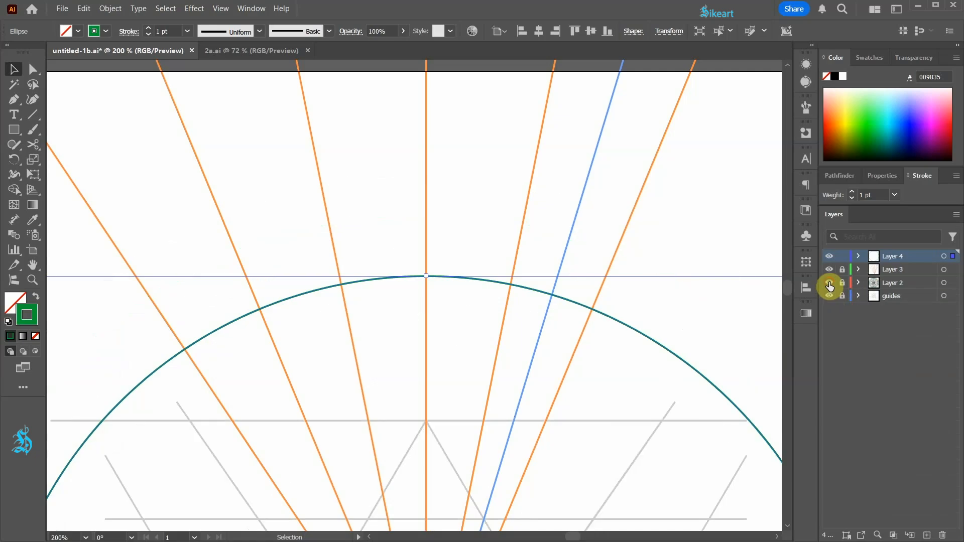
left_click(830, 283)
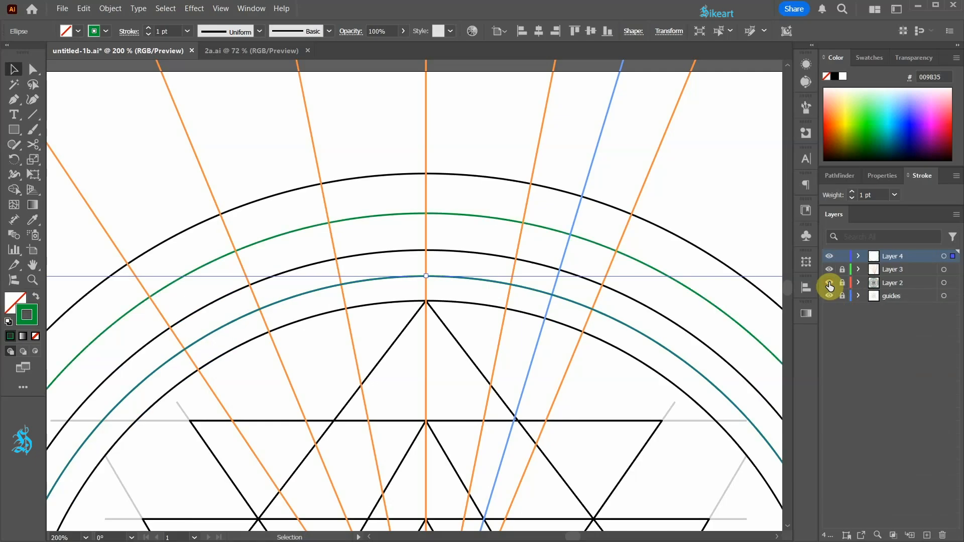
Step: Set the copied circle's stroke to black and lock the circle inside Layer 4
left_click(833, 78)
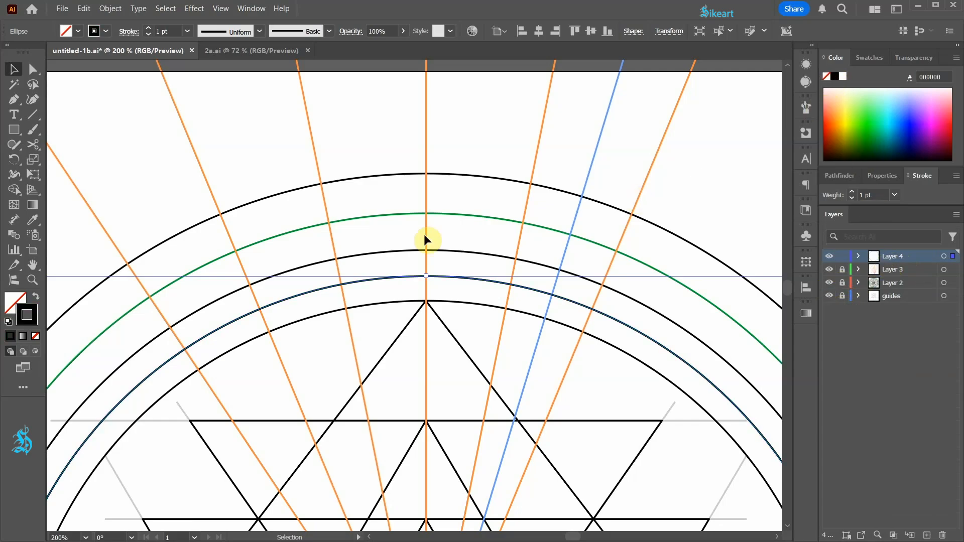
scroll(435, 216, "up", 2)
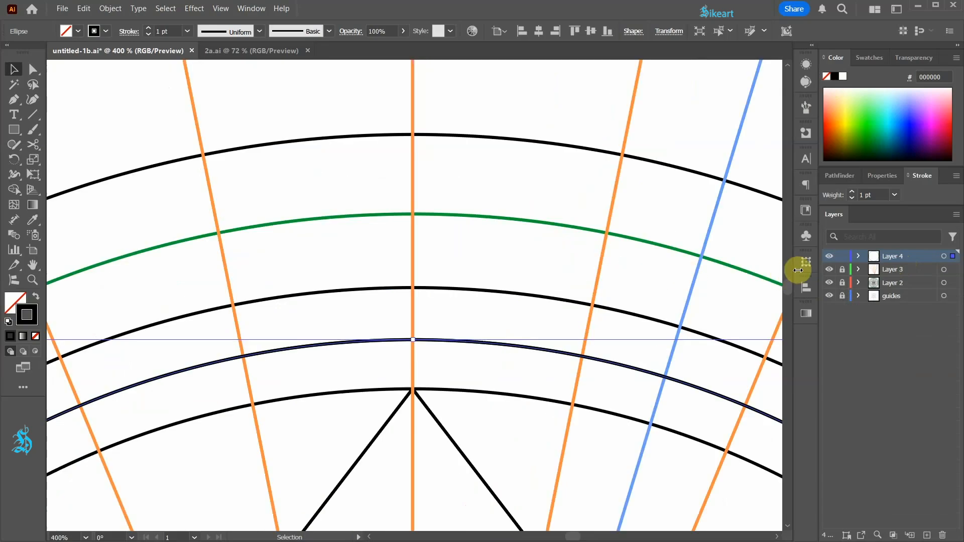
left_click(859, 255)
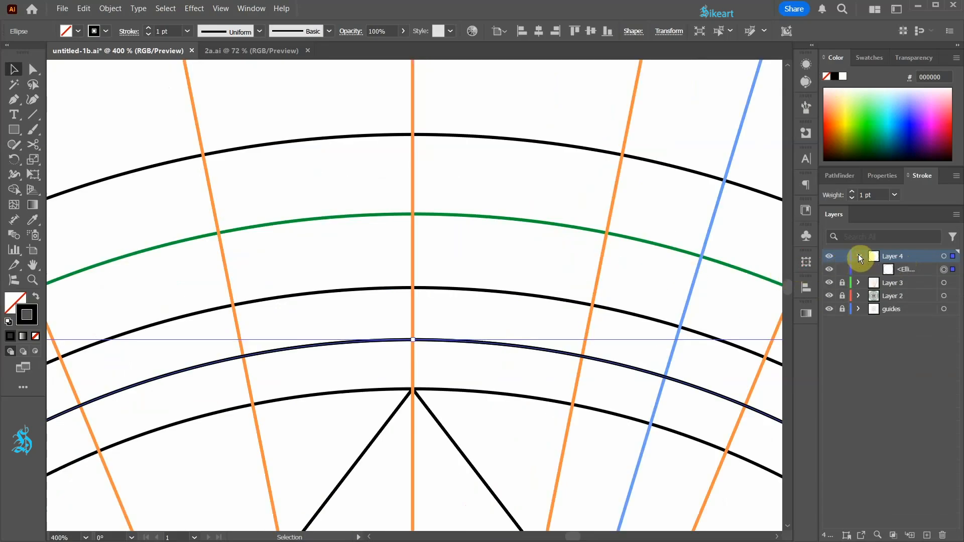
left_click(842, 270)
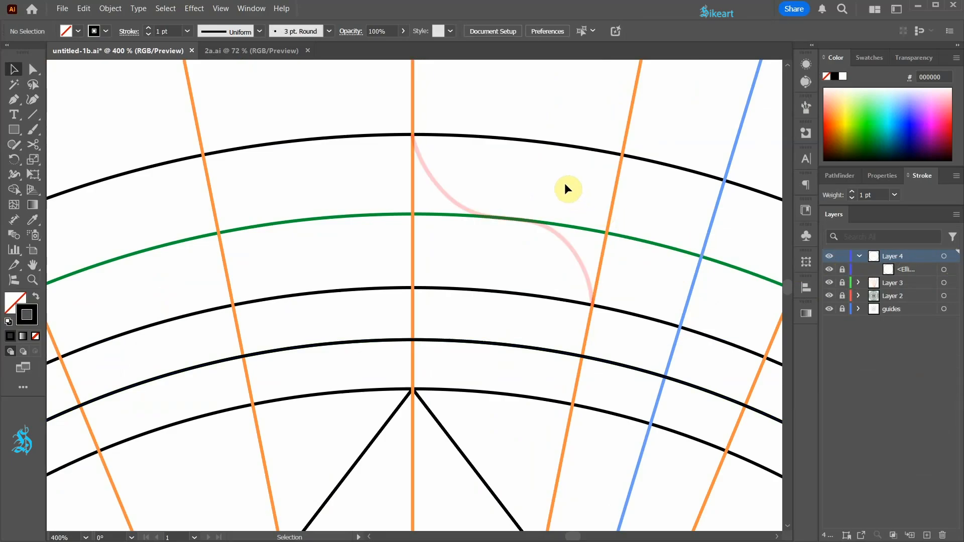
Step: Draw a two-segment Pen path from the vertical line on the outermost circle, through the outer green circle, to the next right radial on the middle black circle
key("p")
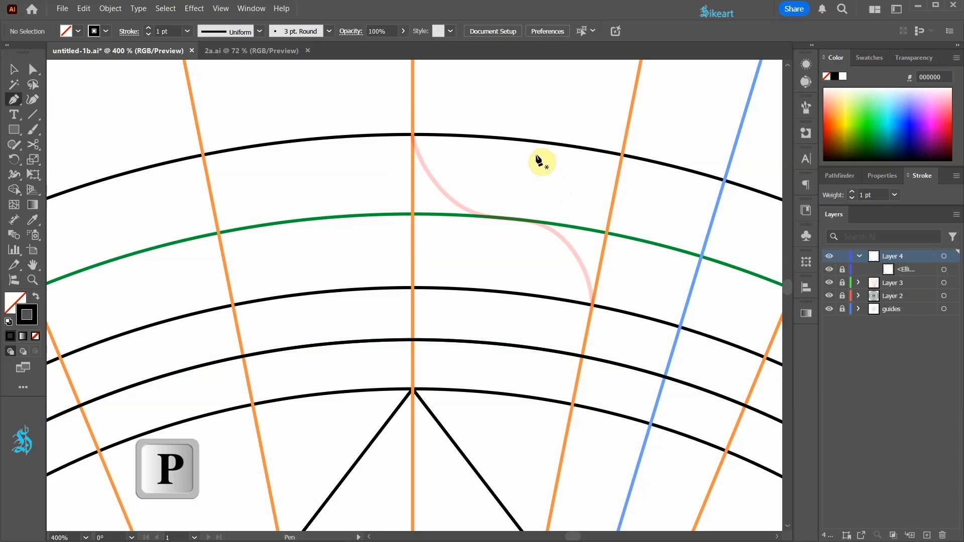
left_click(412, 135)
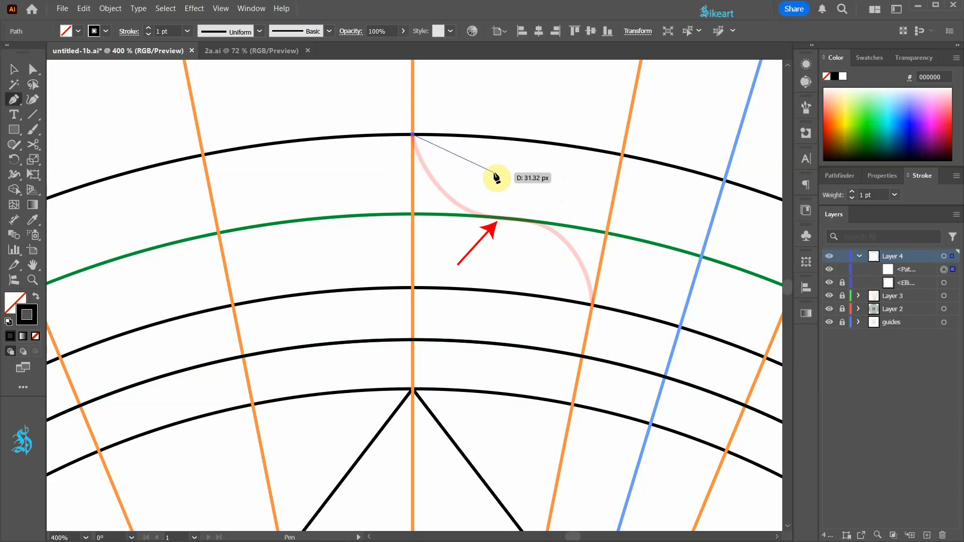
left_click(504, 218)
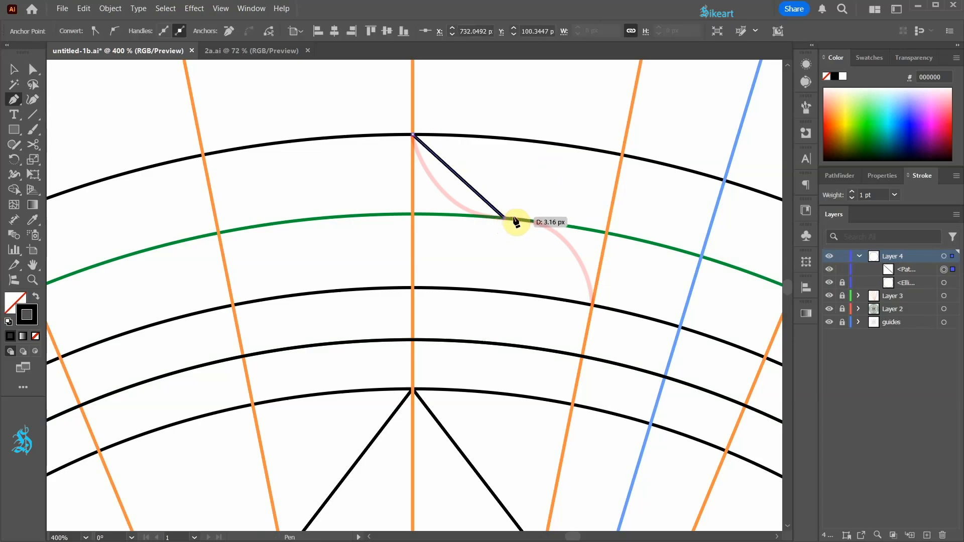
left_click(592, 304)
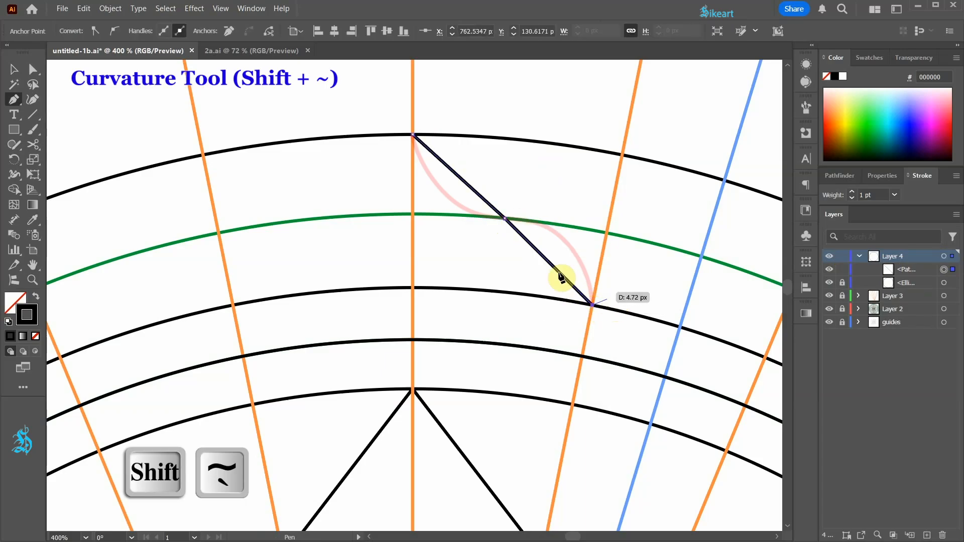
Step: Bend both straight segments of the path into a smooth S-shaped petal edge with the Curvature tool, following the outer green circle at its middle
left_click(33, 100)
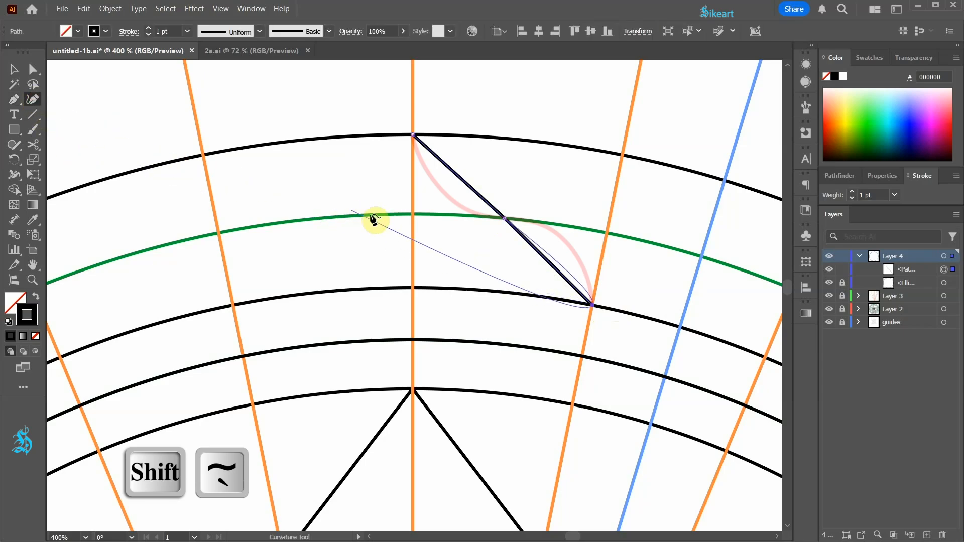
left_click_drag(453, 174, 442, 183)
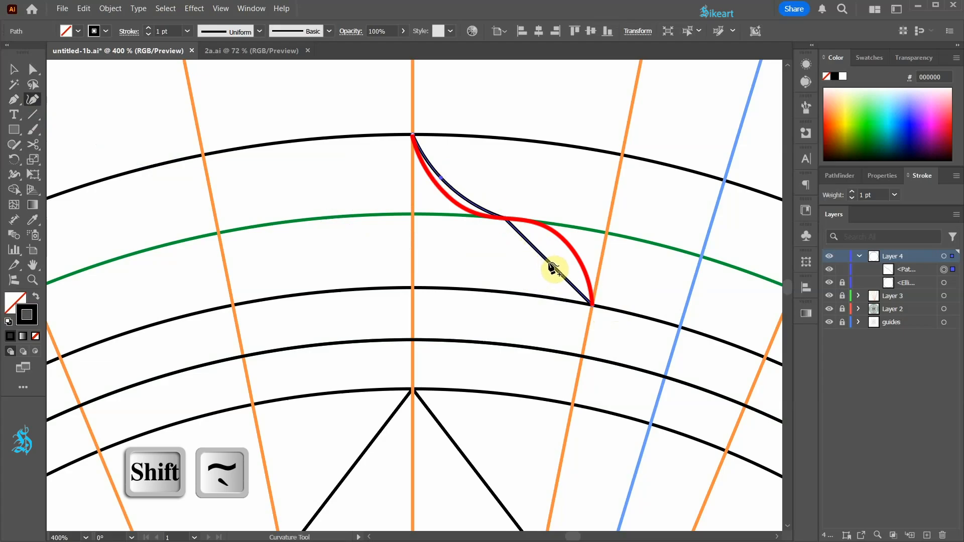
scroll(517, 225, "up", 2)
scroll(521, 230, "up", 1)
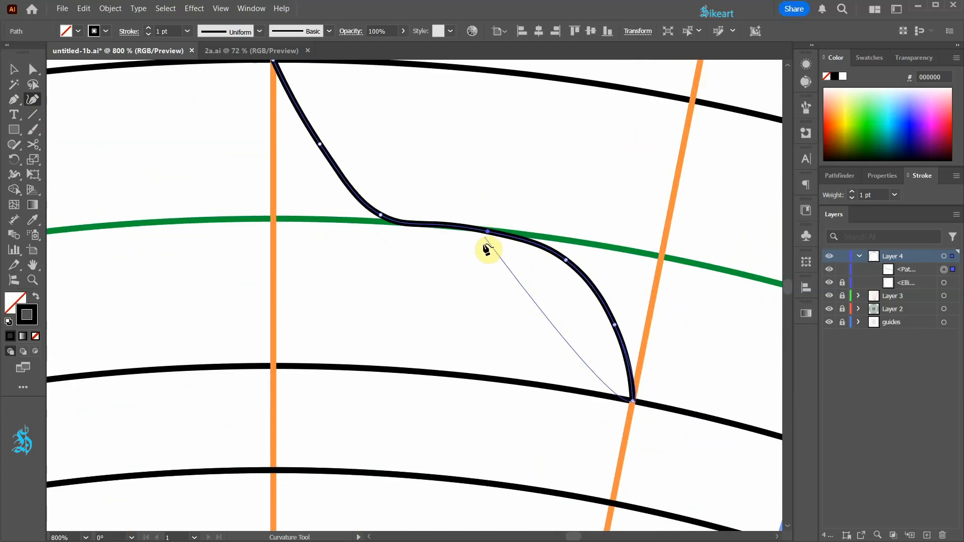
left_click(632, 401)
left_click_drag(661, 447, 604, 377)
Step: Check in outline view that both end points of the petal curve sit on the intersections of the circles and radial lines
left_click(32, 69)
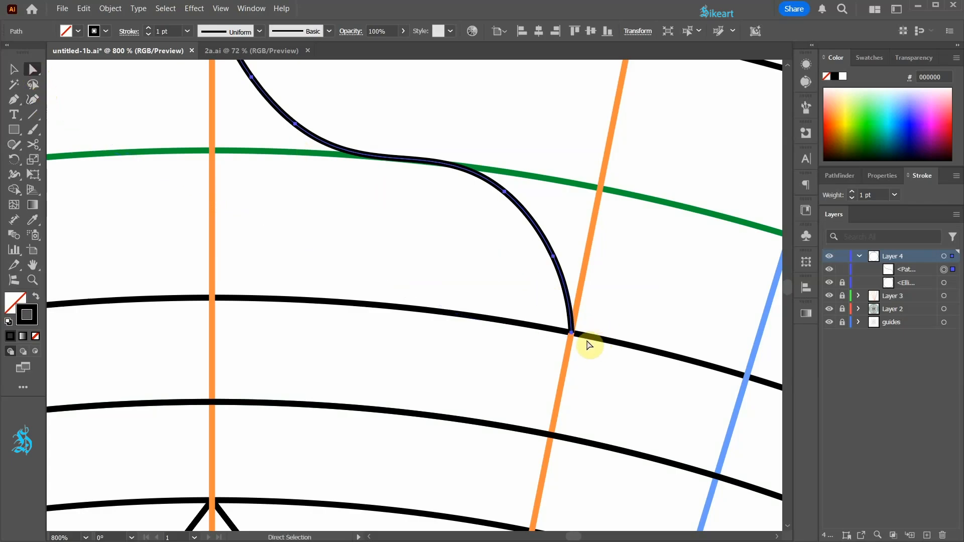
key("ctrl+y")
scroll(578, 342, "up", 10)
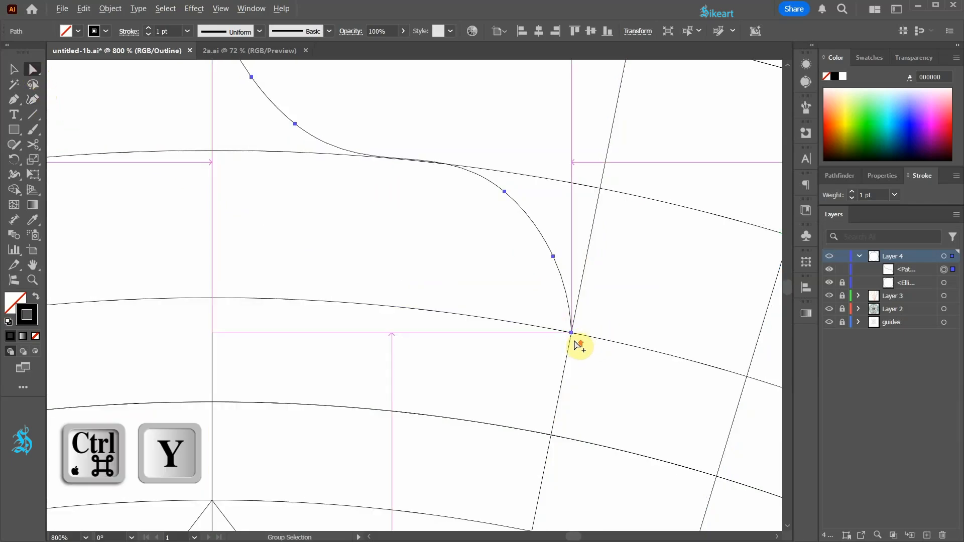
scroll(649, 426, "down", 10)
scroll(278, 79, "up", 12)
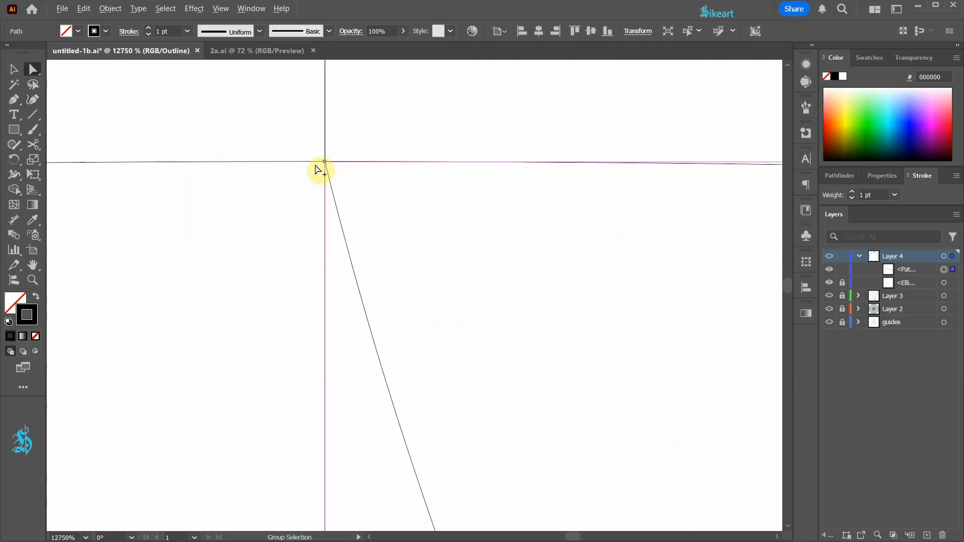
scroll(361, 241, "down", 6)
key("ctrl+0")
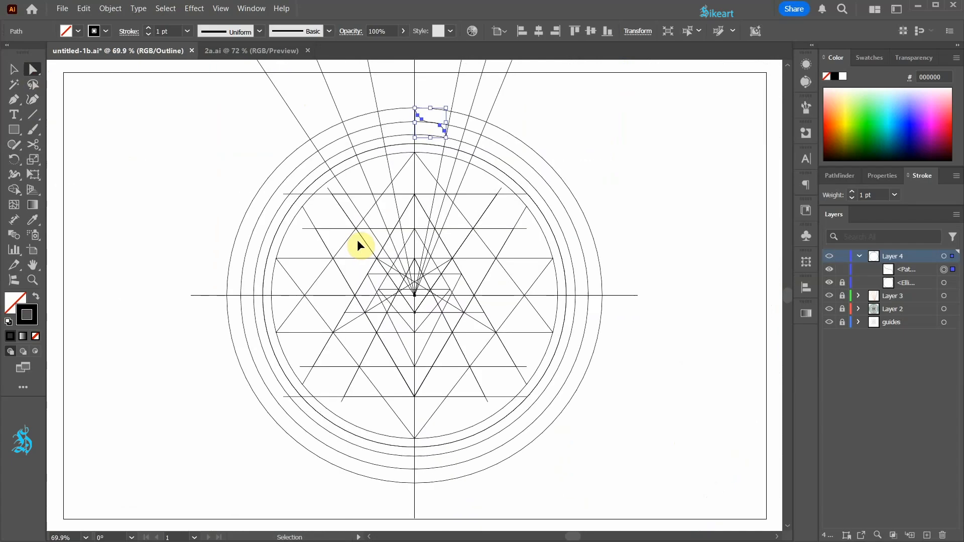
key("ctrl+y")
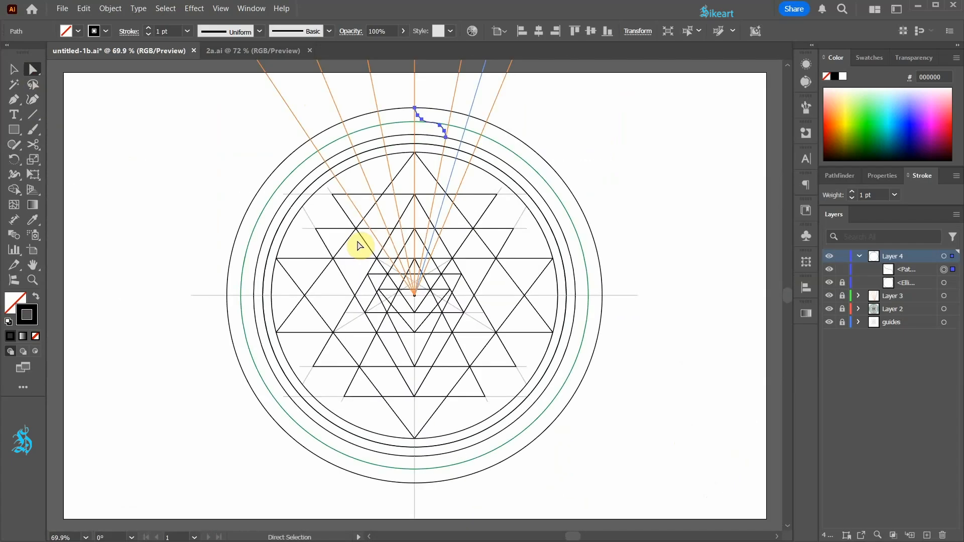
Step: Reflect a copy of the petal curve across the vertical axis, using its top anchor on the outermost circle as the reflection origin
key("v")
scroll(417, 113, "up", 8)
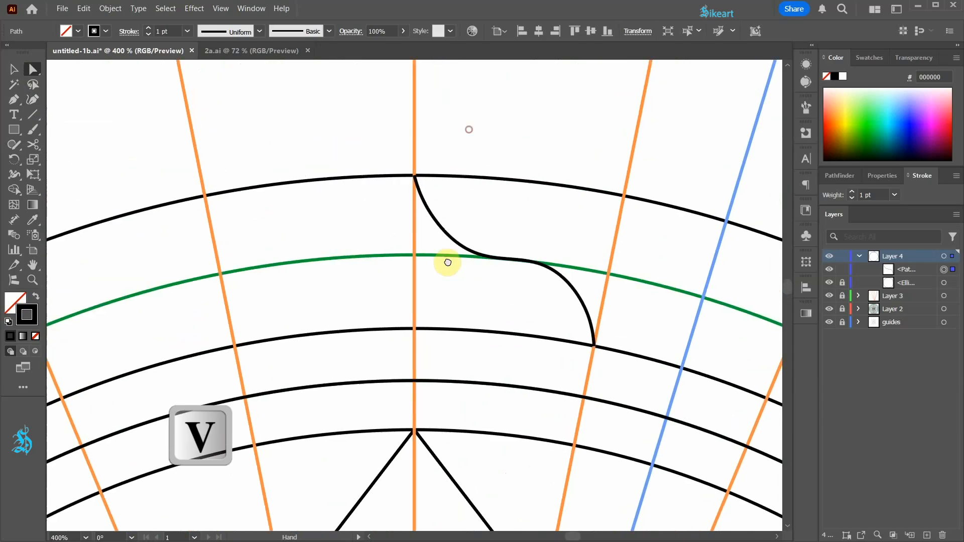
key("v")
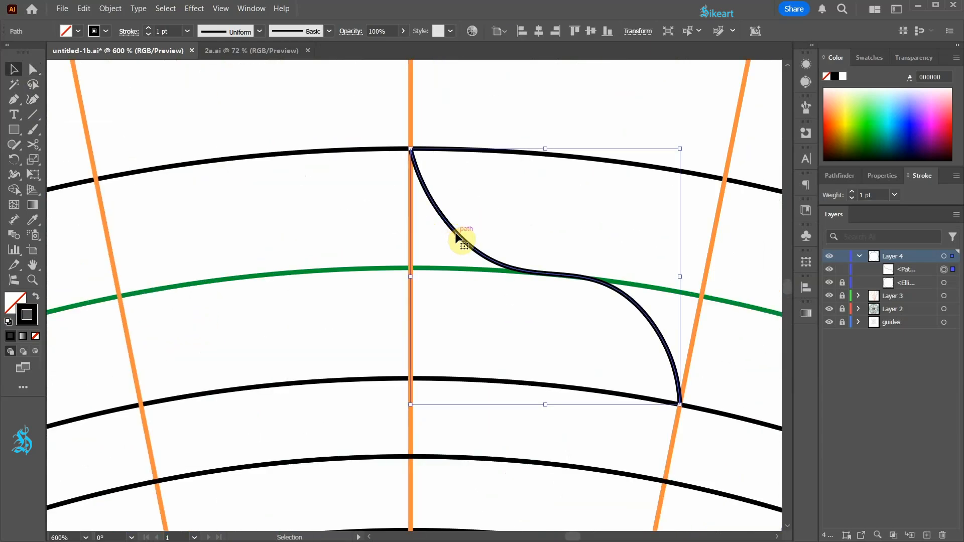
key("o")
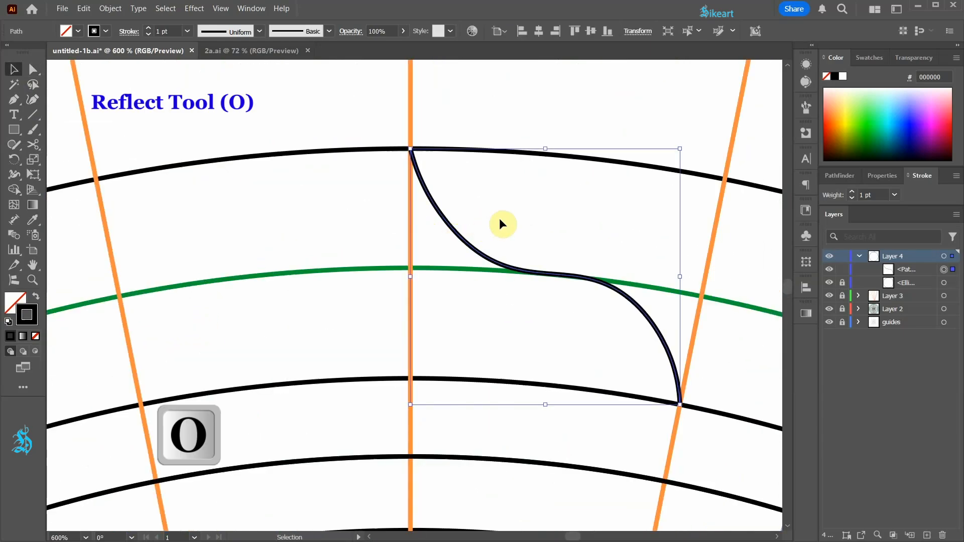
key("o")
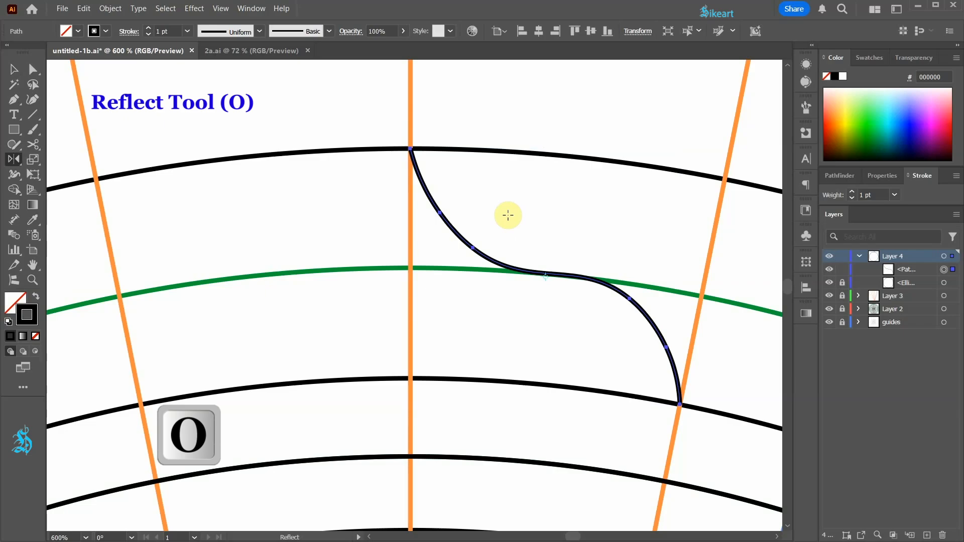
key("alt")
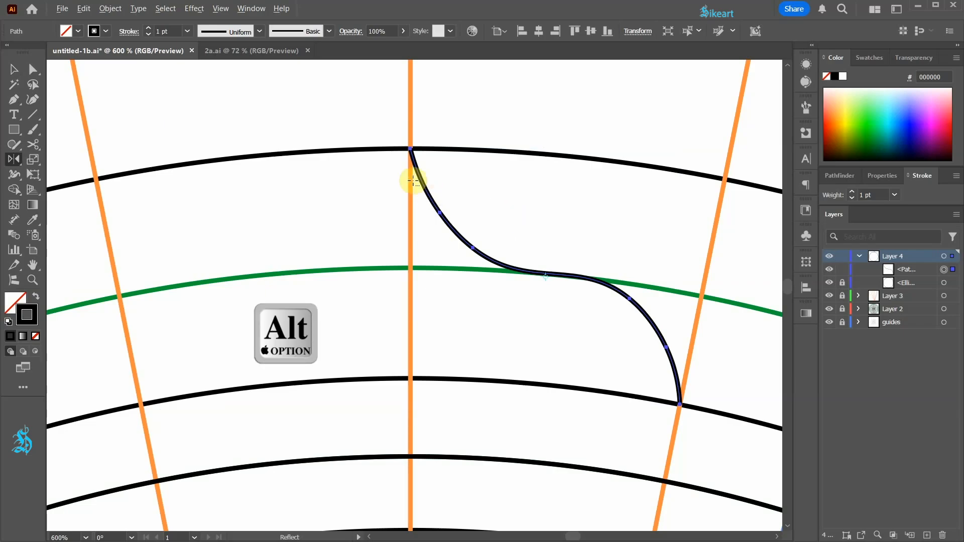
left_click(410, 149, "alt")
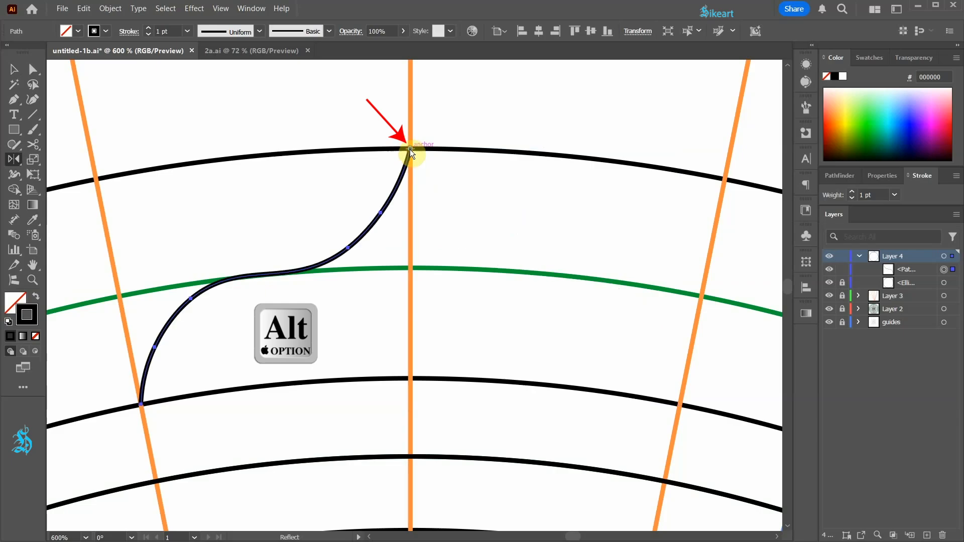
left_click(409, 150, "alt")
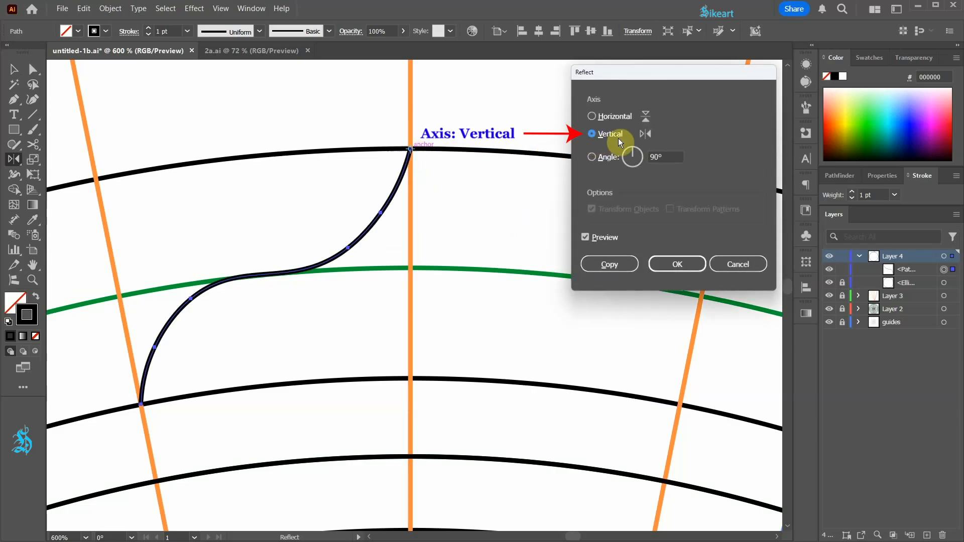
left_click(621, 264)
key("v")
left_click(571, 119)
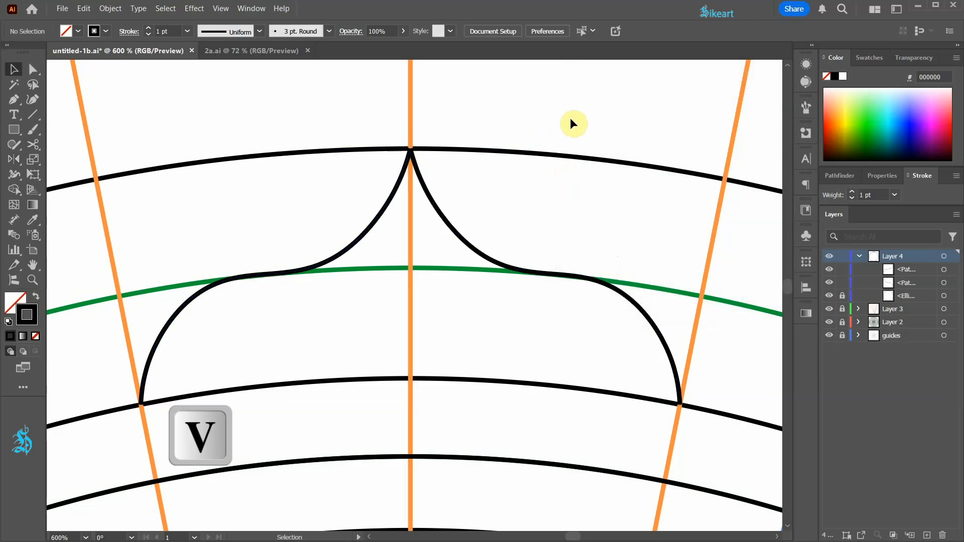
Step: Group the two mirrored petal curves at the top of the circles
key("ctrl+0")
left_click(474, 126)
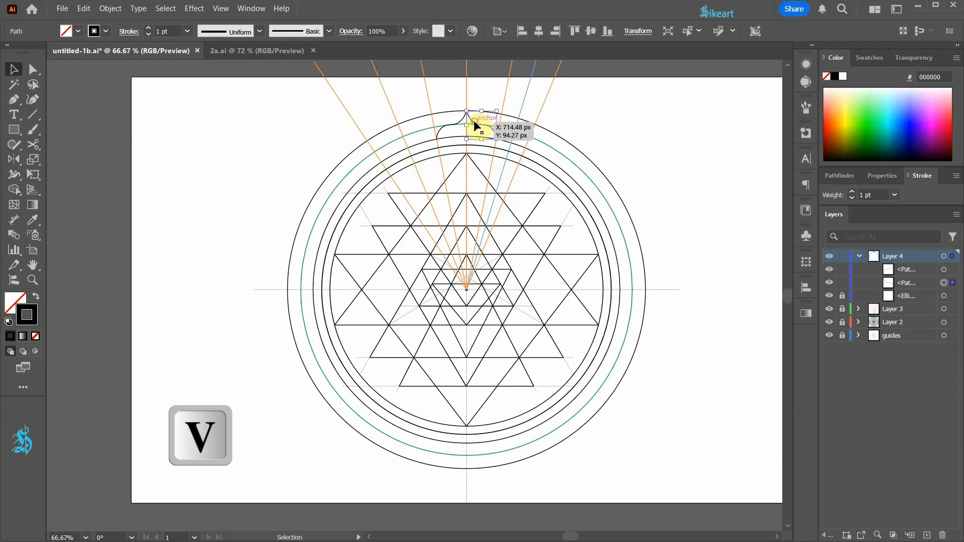
scroll(475, 125, "up", 3)
left_click(436, 116, "shift")
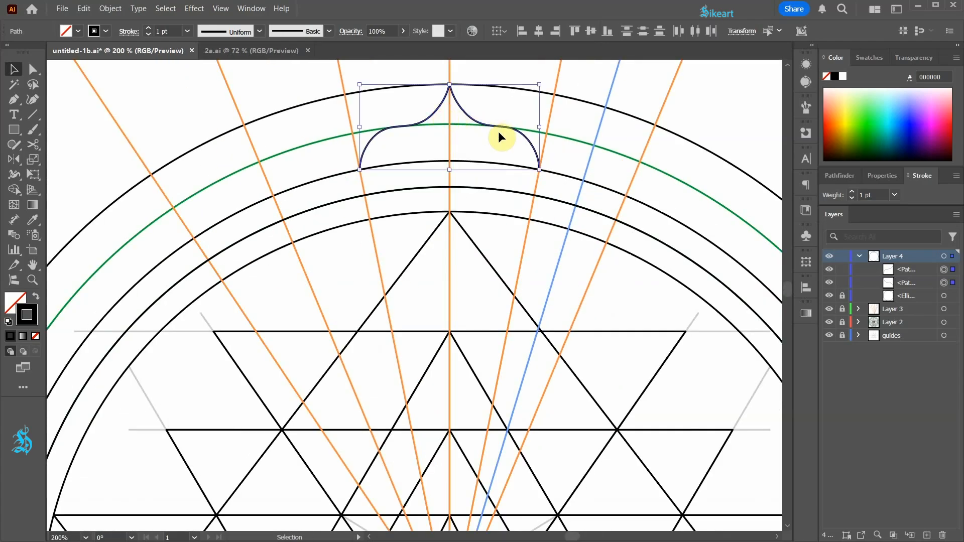
key("ctrl+g")
key("ctrl+minus")
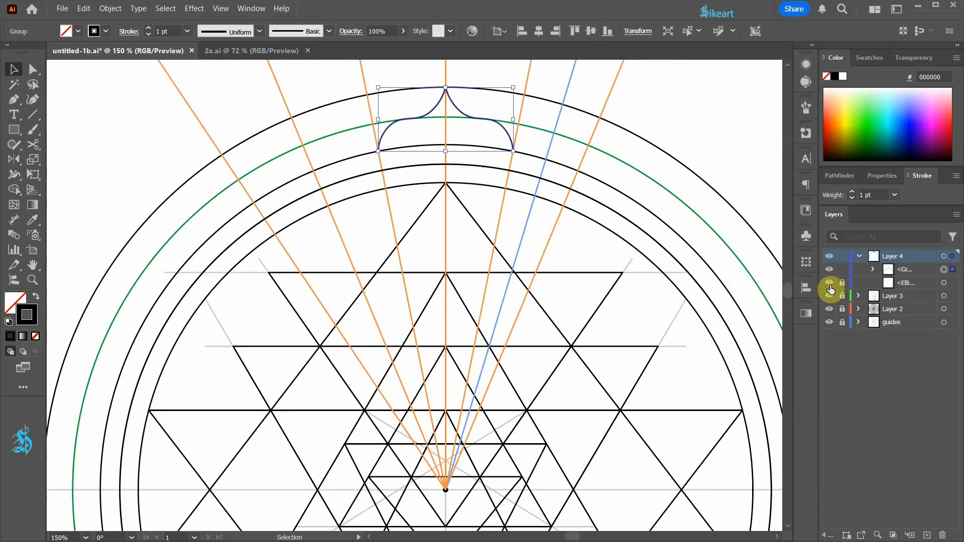
Step: Hide Layer 4's locked circle, Layer 3 and Layer 2, and rotate a copy of the petal group by 360/16 about the guides' centre intersection
left_click_drag(830, 285, 830, 315)
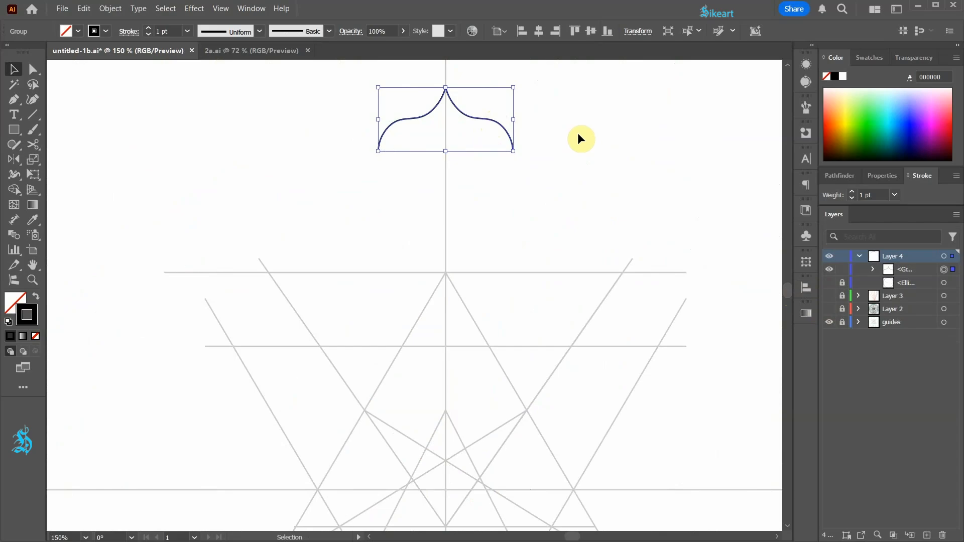
key("r")
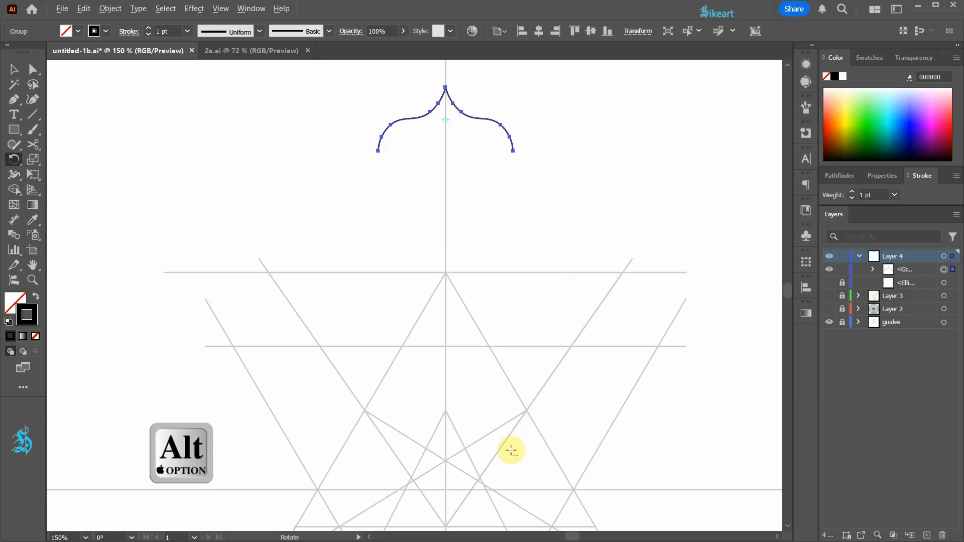
left_click(445, 490, "alt")
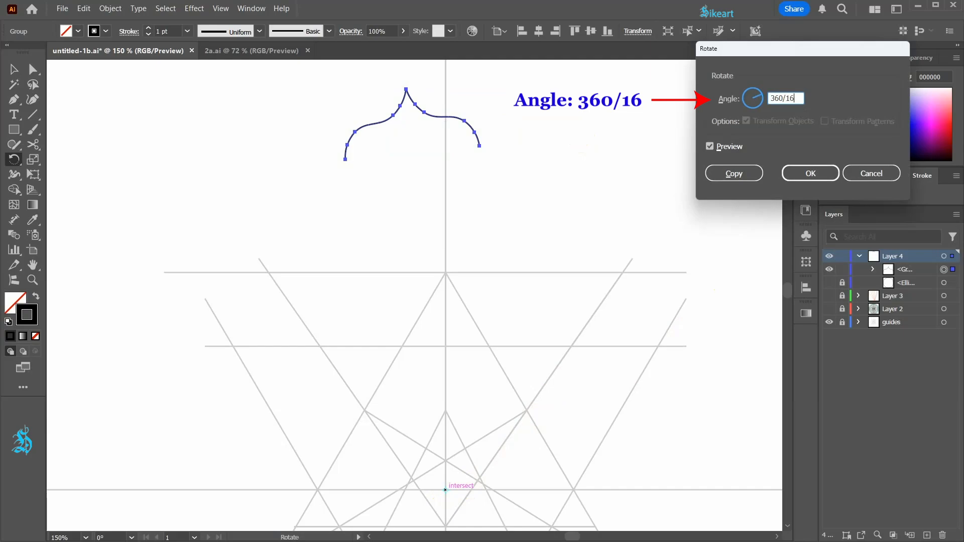
left_click(729, 174)
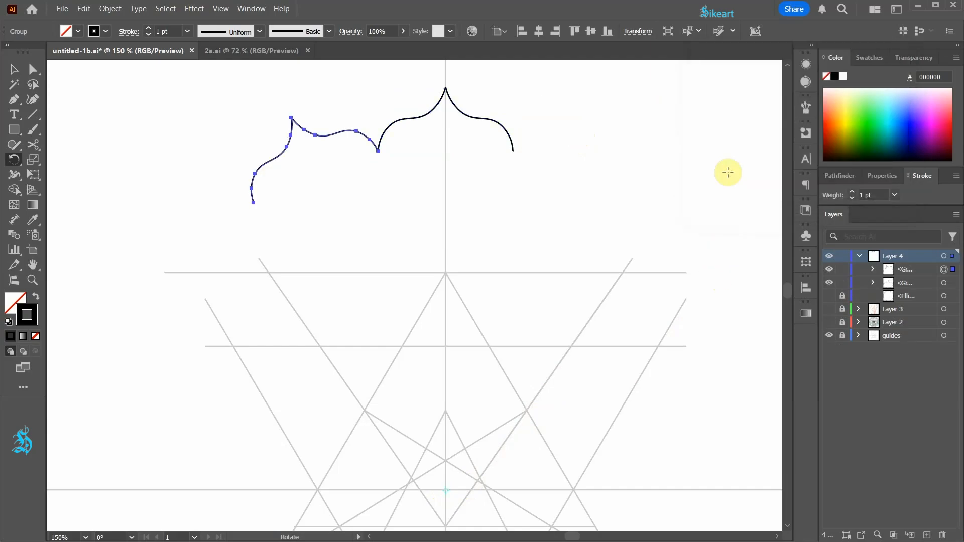
Step: Repeat the rotated copy of the petal until a full ring of 16 petals surrounds the centre
key("ctrl+d")
key("ctrl+d")
key("ctrl+d")
key("ctrl+d")
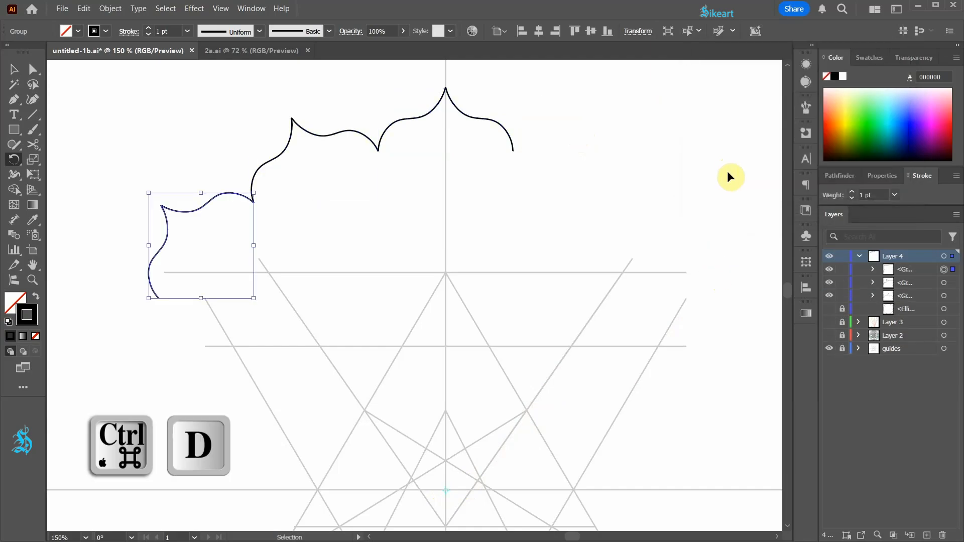
key("ctrl+d")
key("ctrl+d")
key("ctrl+d")
key("ctrl+d")
key("ctrl+d")
key("ctrl+d")
key("ctrl+d")
key("ctrl+d")
key("ctrl+d")
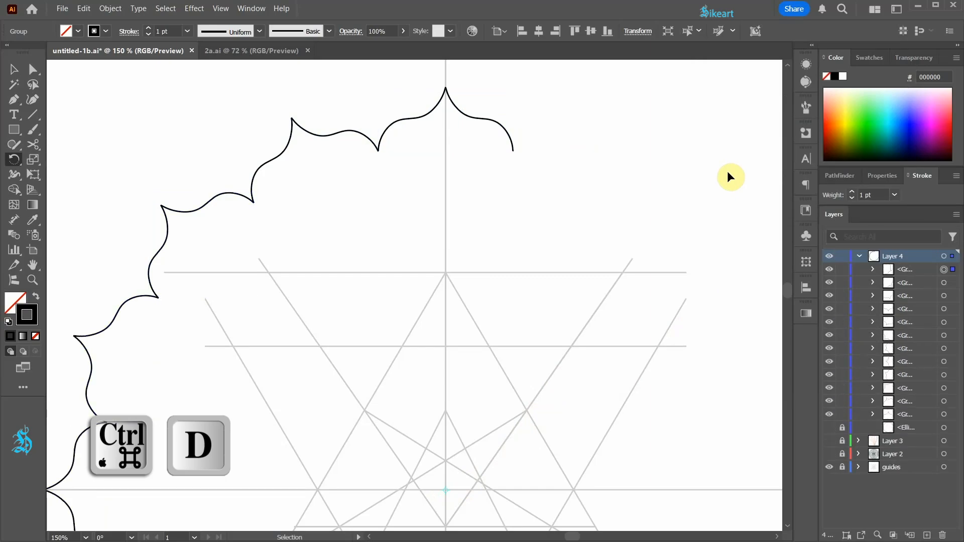
key("ctrl+d")
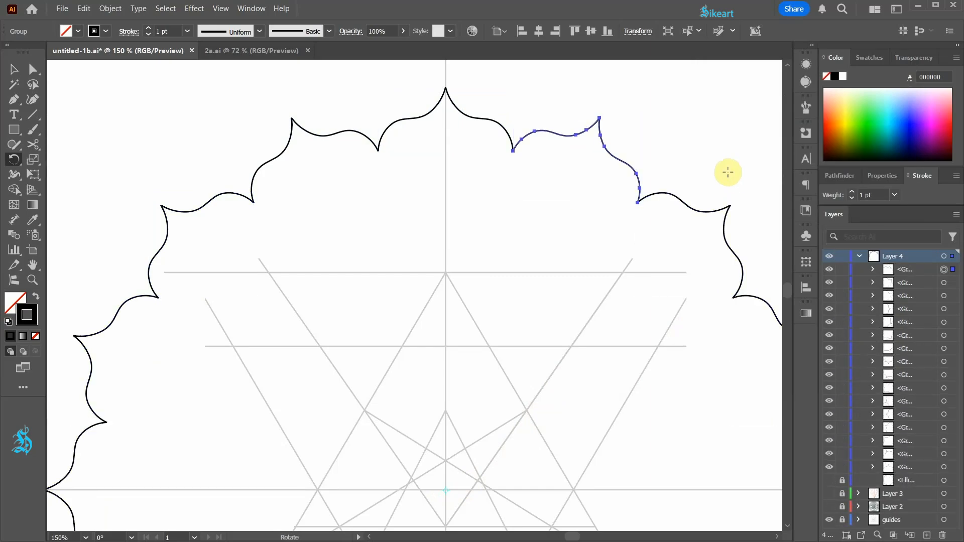
Step: Show the locked circle in Layer 4 together with Layer 3 and Layer 2 again
left_click_drag(829, 480, 828, 509)
scroll(404, 232, "up", 3)
left_click_drag(405, 233, 394, 226)
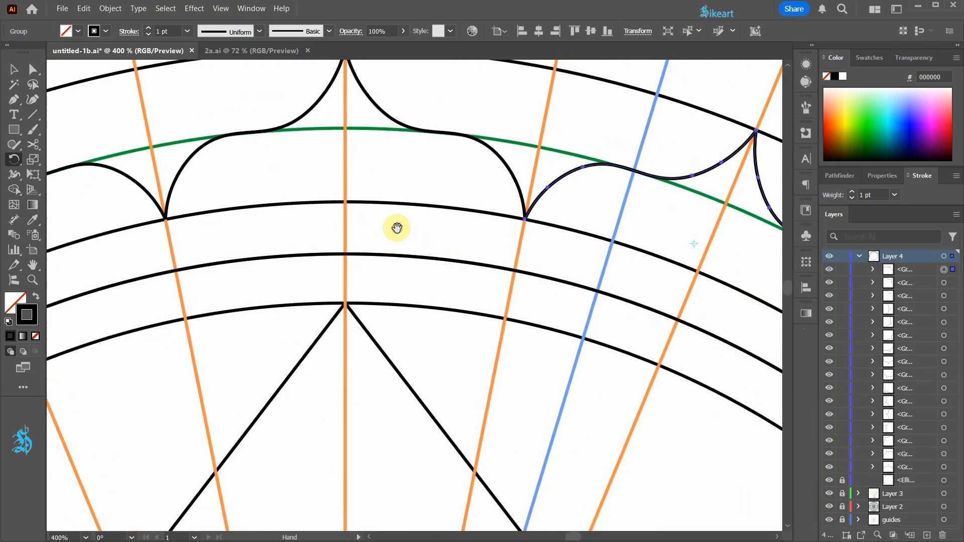
Step: Draw a curved Pen segment from the vertical line on the circle at the petals' base, ending tangent to the next inner black circle
key("p")
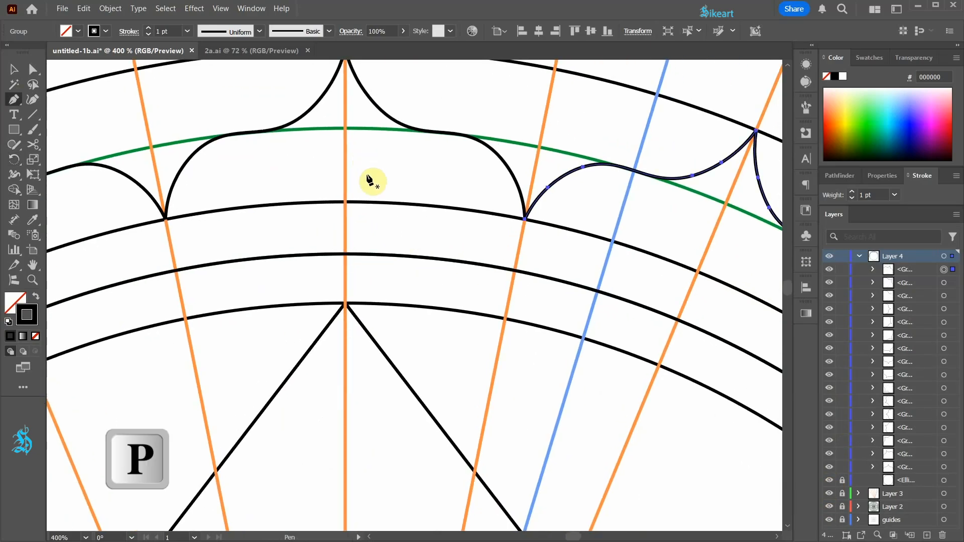
left_click(344, 200, "ctrl")
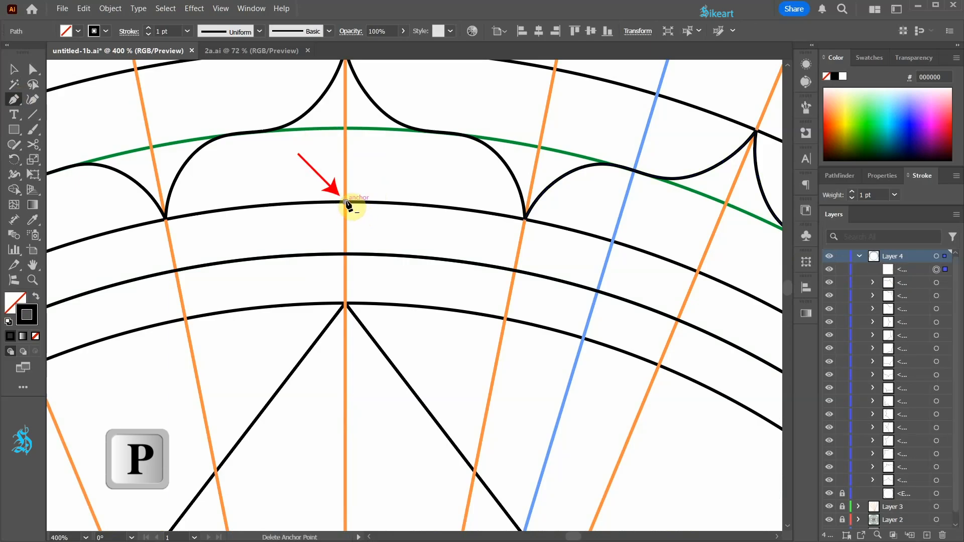
left_click_drag(346, 201, 446, 261)
left_click(443, 238, "ctrl")
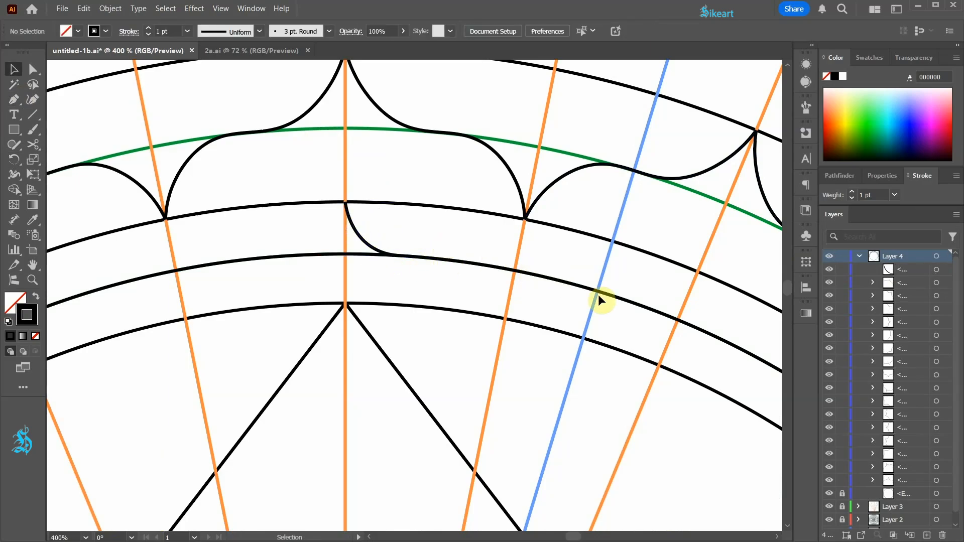
Step: Draw a second curved Pen segment from the blue radial on that inner circle to the second orange radial right of centre on the innermost circle
key("p")
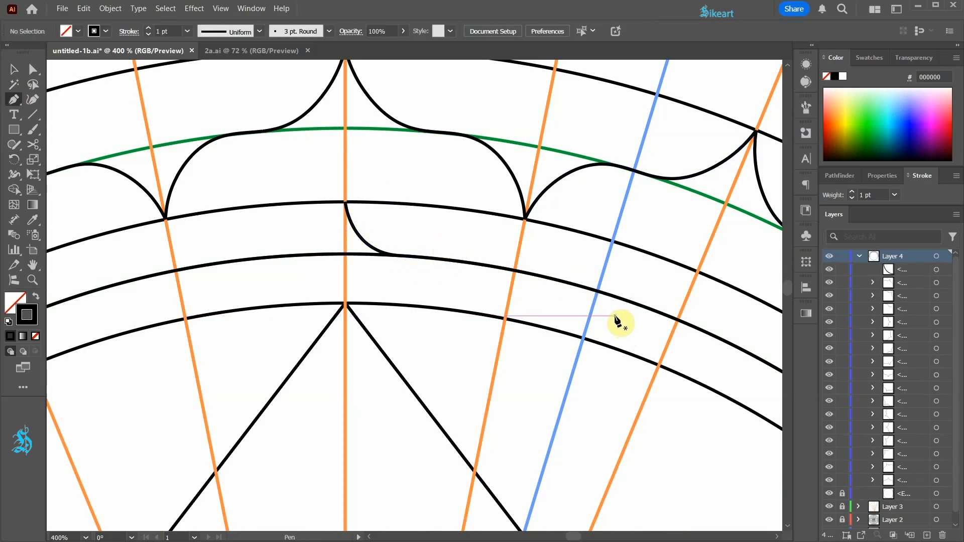
left_click(596, 290)
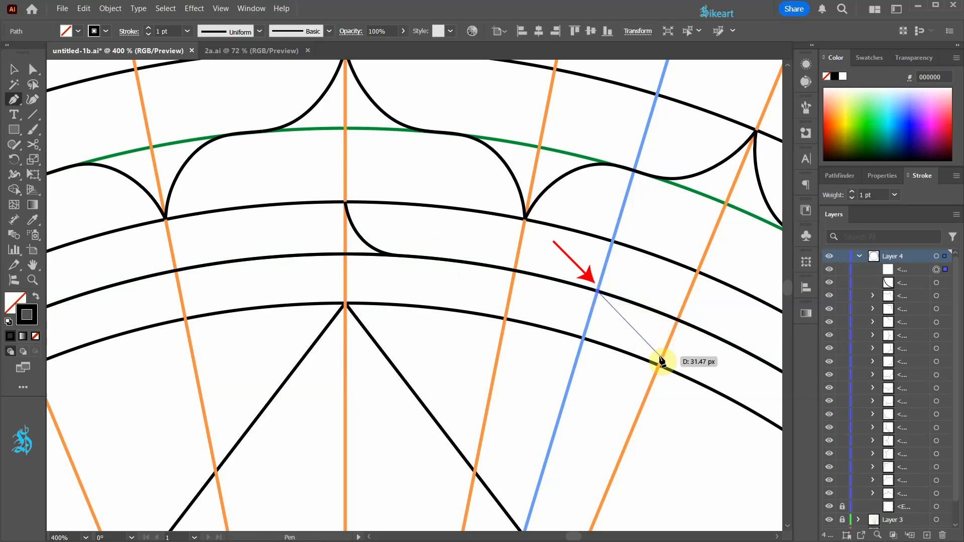
left_click_drag(659, 363, 653, 417)
Step: Move the second curve's lower end anchor toward the crossing of the second orange radial and the innermost circle
scroll(689, 371, "up", 2)
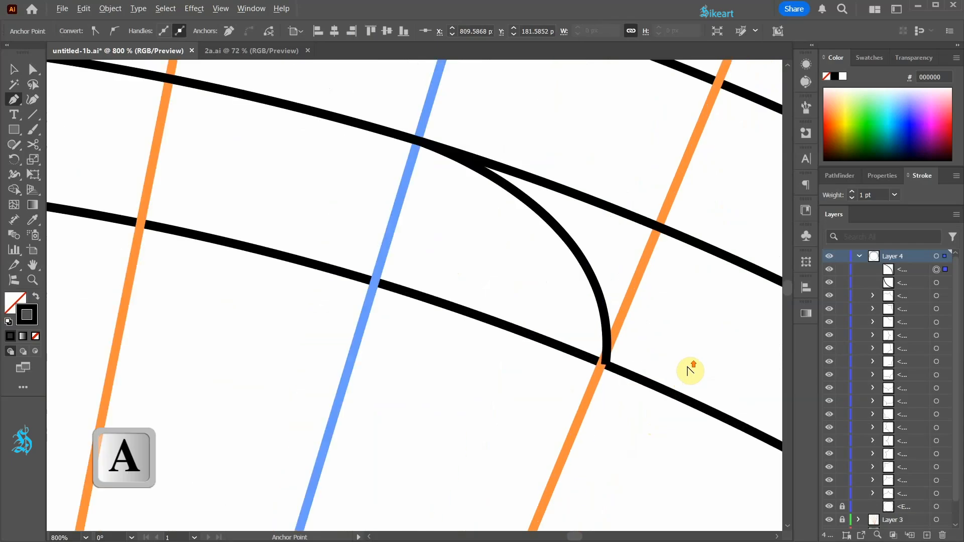
scroll(690, 370, "up", 2)
key("a")
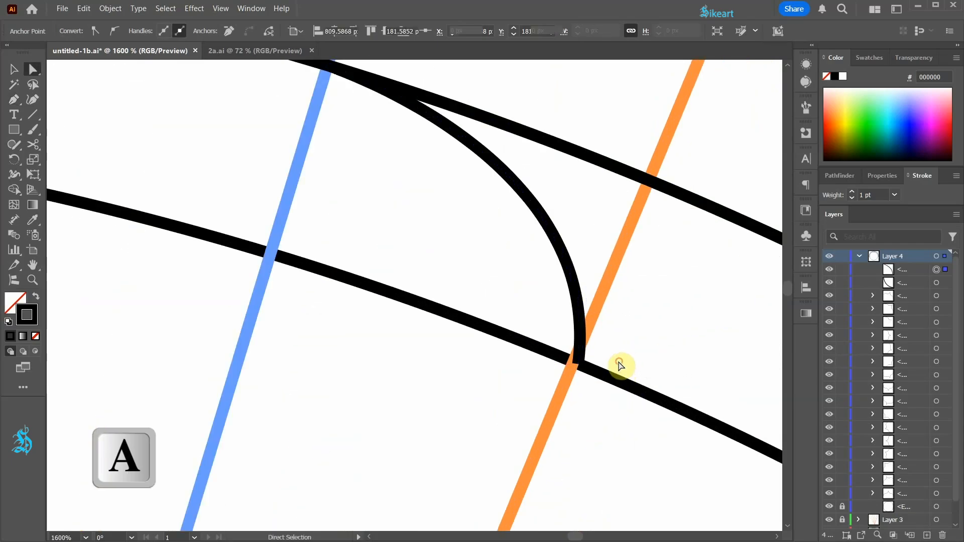
left_click(620, 365)
left_click_drag(580, 368, 574, 364)
Step: In Outline view, snap the curve's end anchor exactly onto the orange radial and innermost circle intersection, then return to Preview and deselect
key("ctrl")
key("ctrl+y")
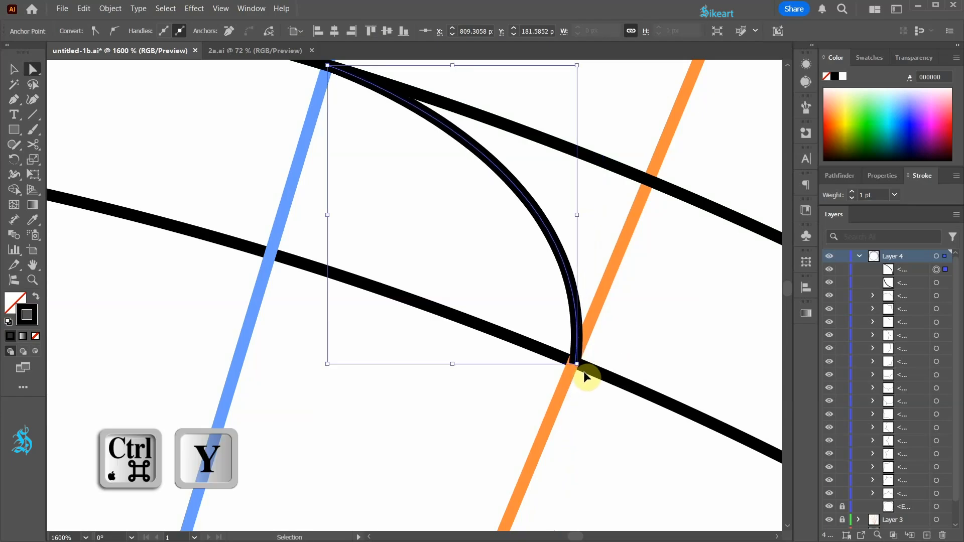
scroll(575, 371, "up", 8)
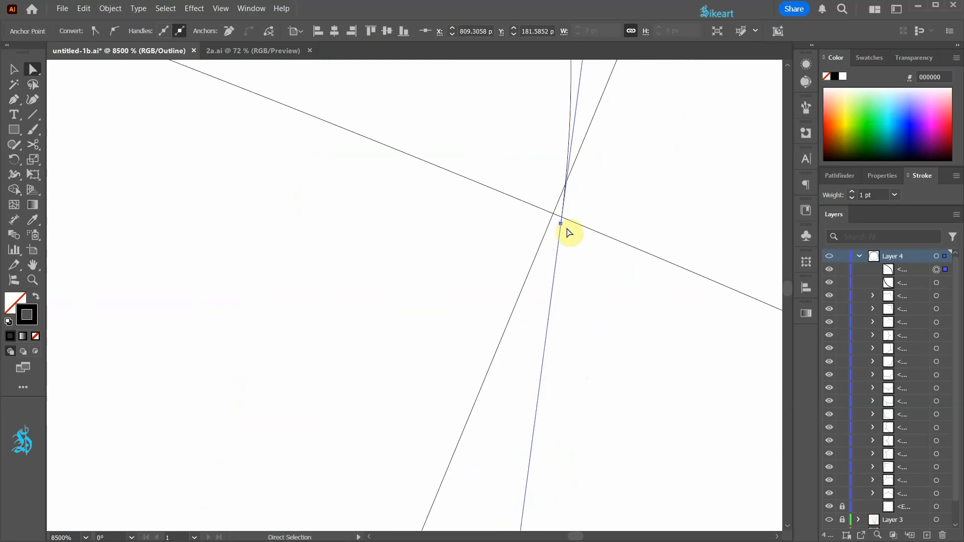
key("a")
left_click_drag(562, 224, 553, 212)
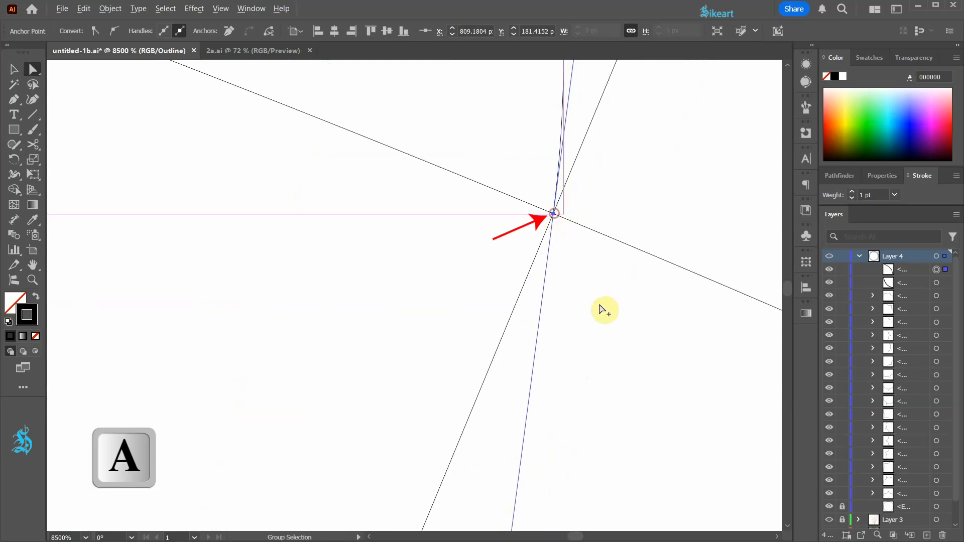
key("ctrl+y")
scroll(602, 351, "down", 10)
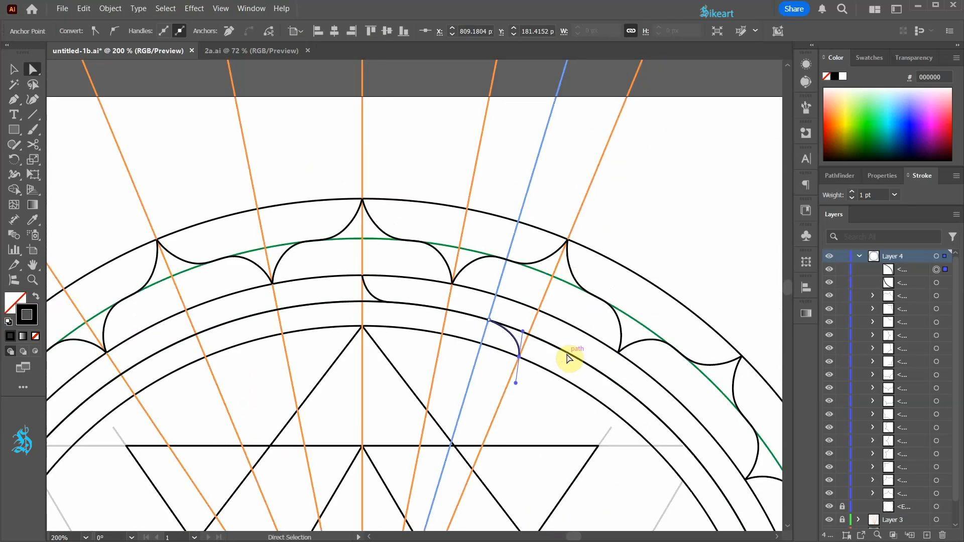
key("v")
left_click(550, 385)
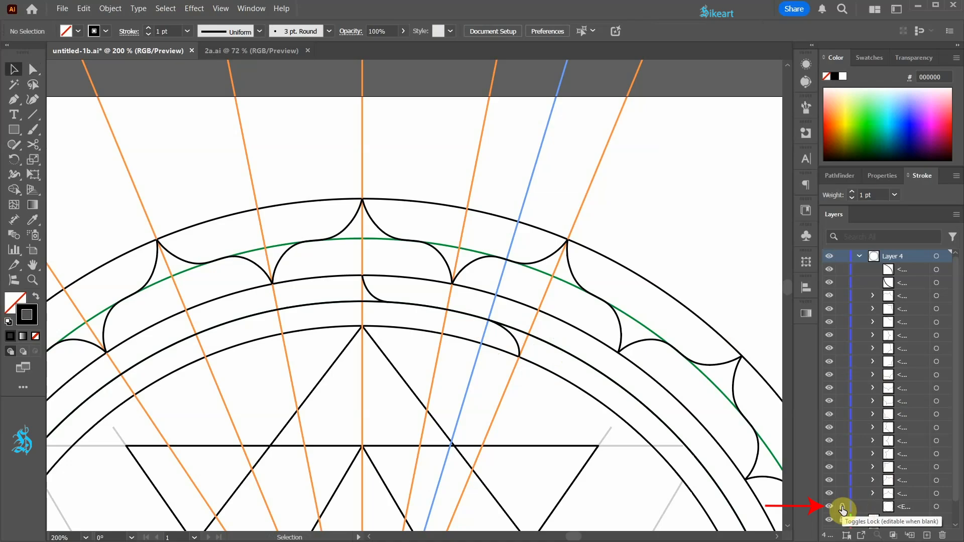
Step: Unlock the middle black circle in Layer 4 and open it in isolation mode
left_click(577, 357)
scroll(492, 338, "up", 3)
scroll(492, 338, "up", 2)
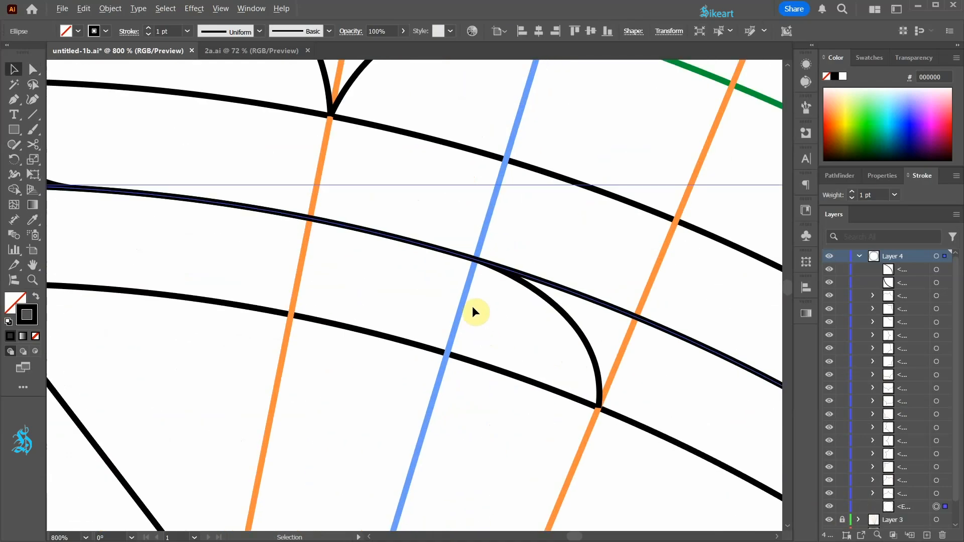
double_click(408, 245)
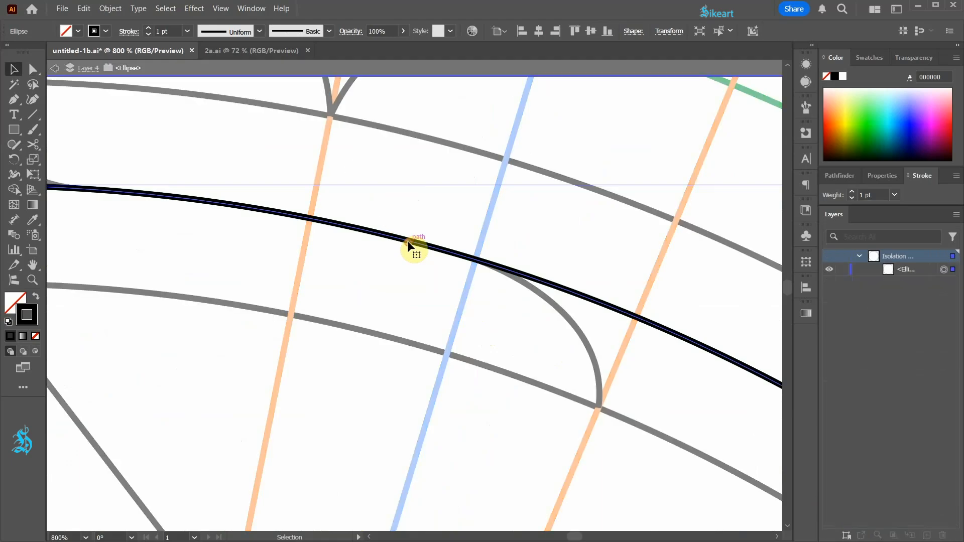
Step: Cut the isolated circle with Scissors at the blue radial and at the first curve's tangent end
key("c")
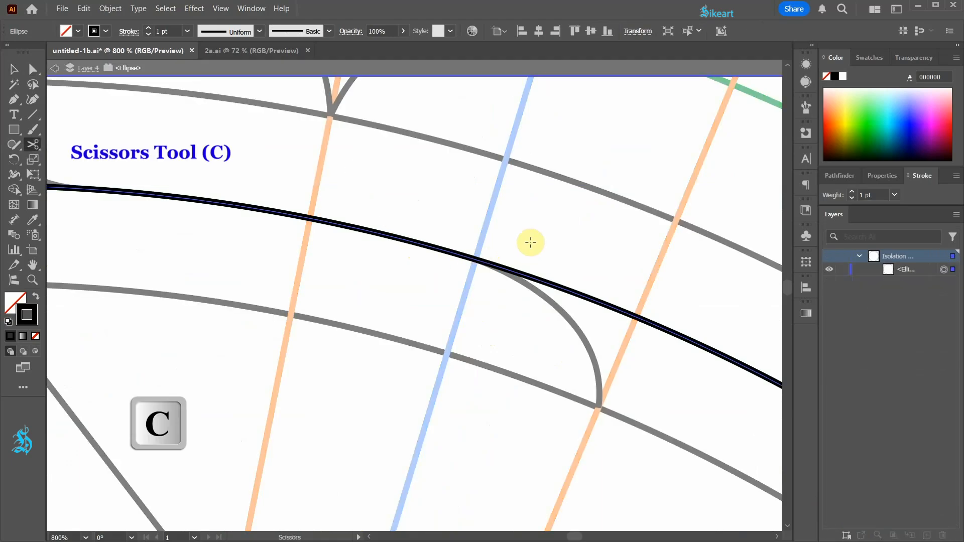
left_click(475, 259)
scroll(599, 313, "down", 2)
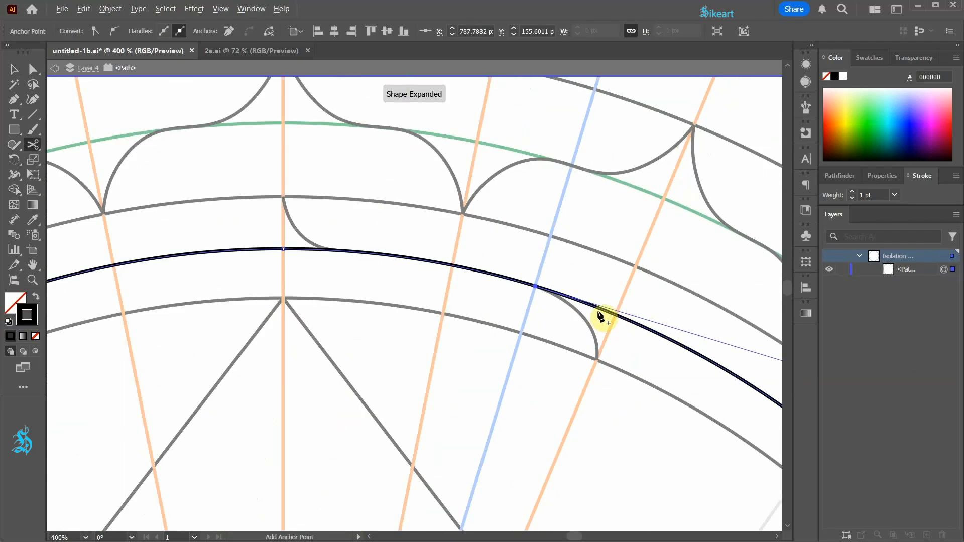
scroll(331, 259, "up", 3)
left_click(359, 240)
scroll(360, 240, "down", 2)
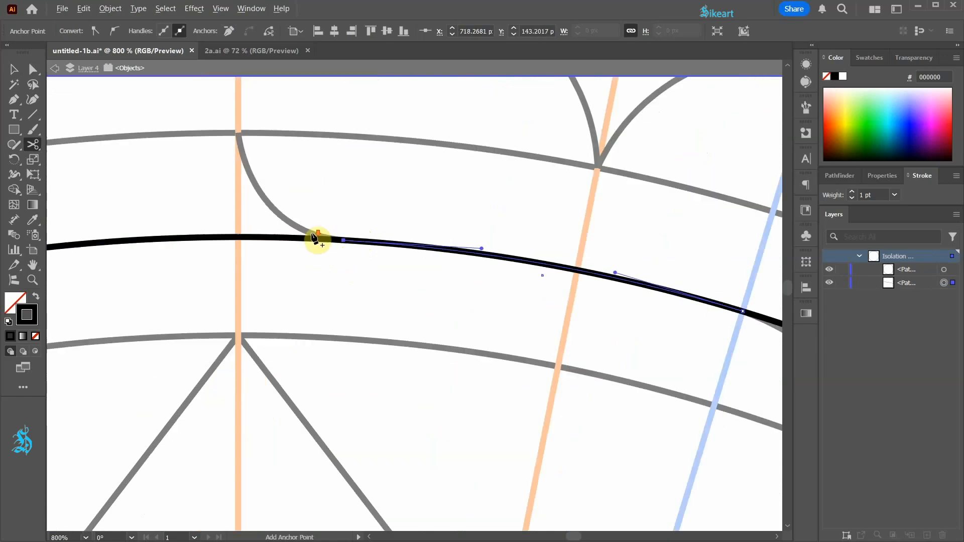
Step: Delete the long remainder of the cut circle, keeping the arc between the two curves, and exit isolation mode
key("v")
left_click(651, 316)
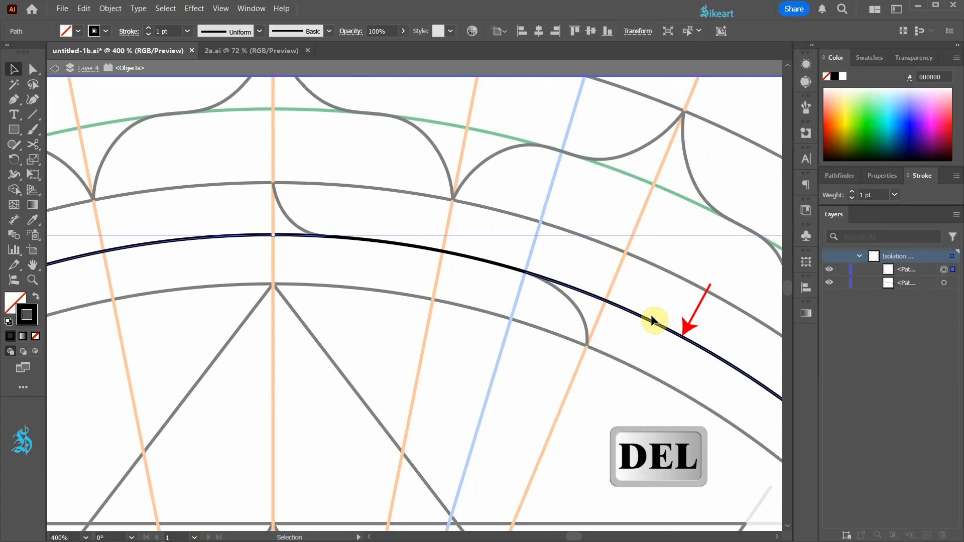
key("Delete")
scroll(526, 270, "up", 4)
key("a")
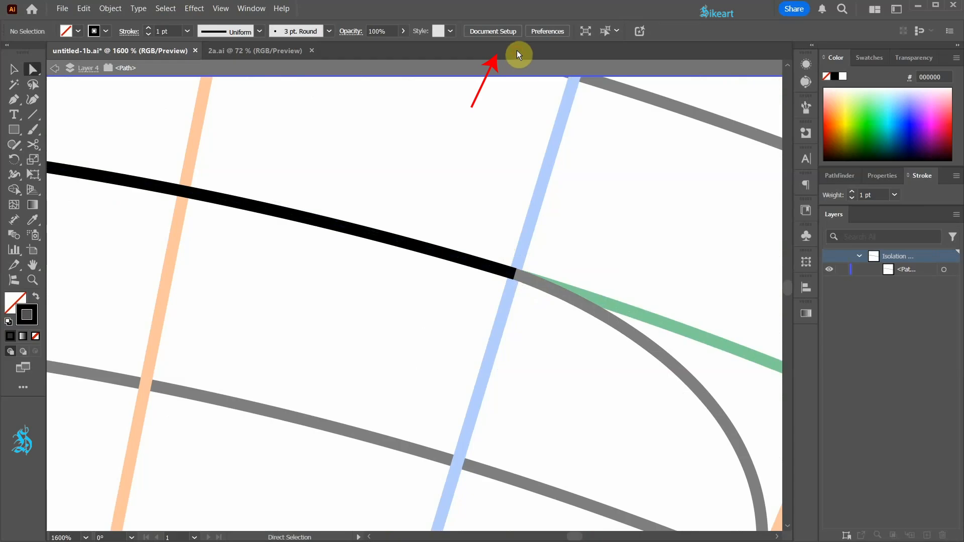
left_click(532, 67)
Step: Join the remaining arc to the second curve at their meeting anchors on the blue radial
scroll(569, 224, "down", 1)
key("a")
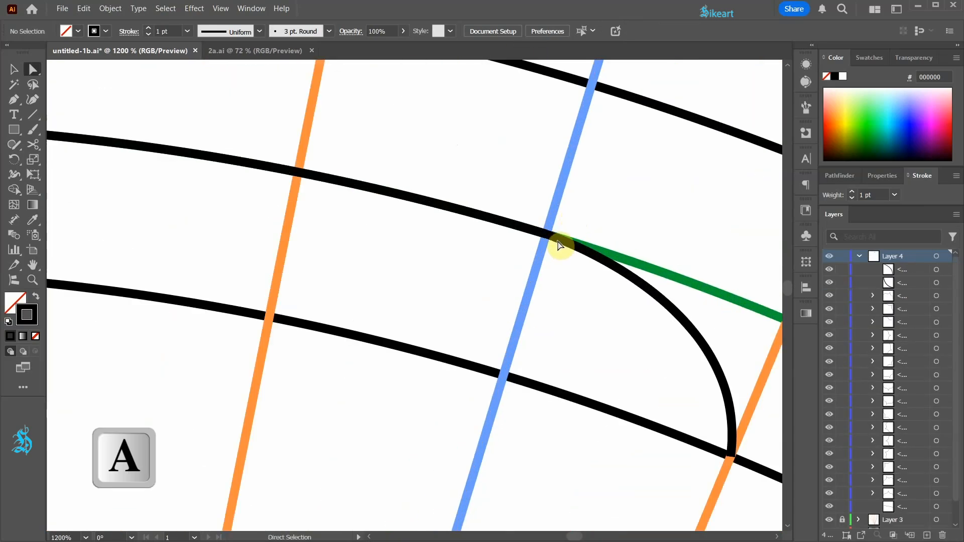
left_click(560, 241)
left_click(552, 221)
left_click_drag(523, 219, 560, 245)
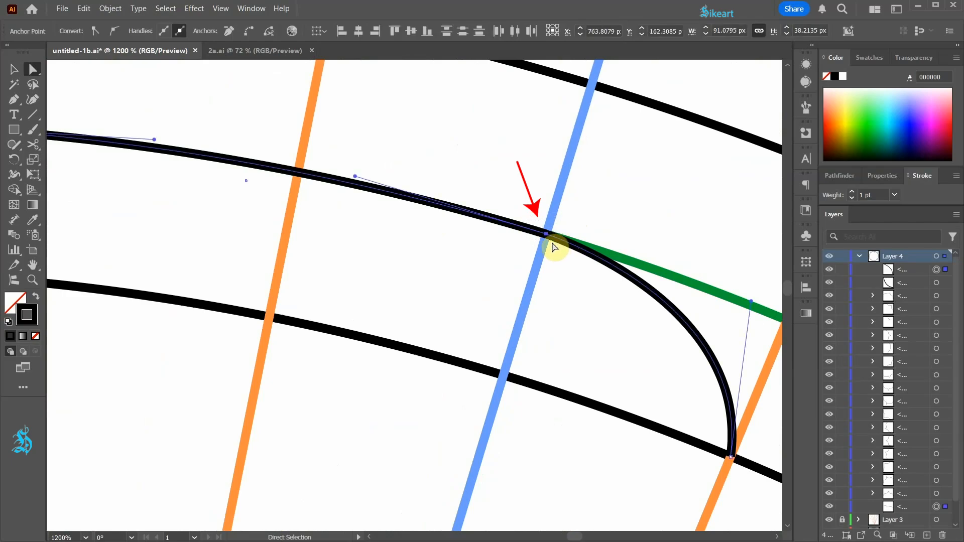
key("ctrl+j")
left_click(551, 246)
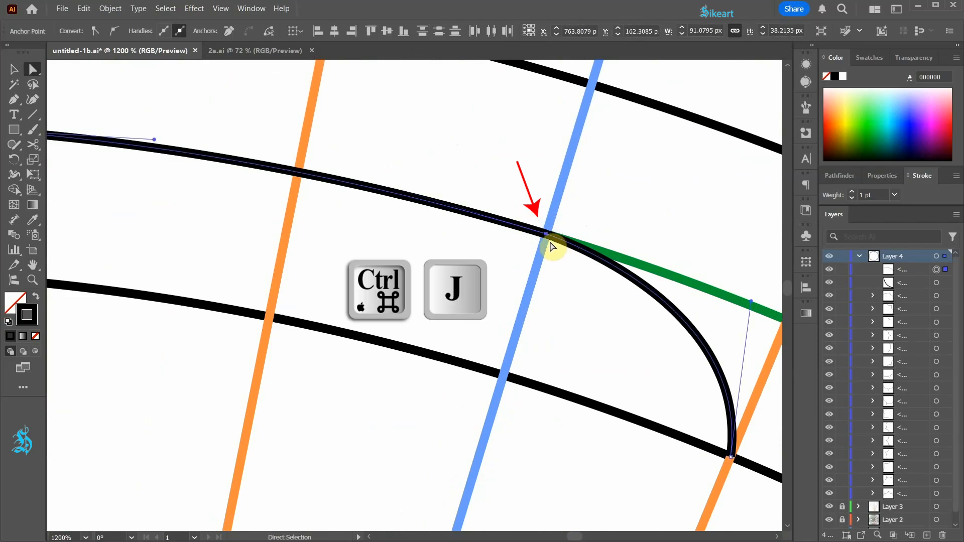
Step: Delete one of the two stacked anchor points at the blue radial joint
scroll(547, 245, "up", 5)
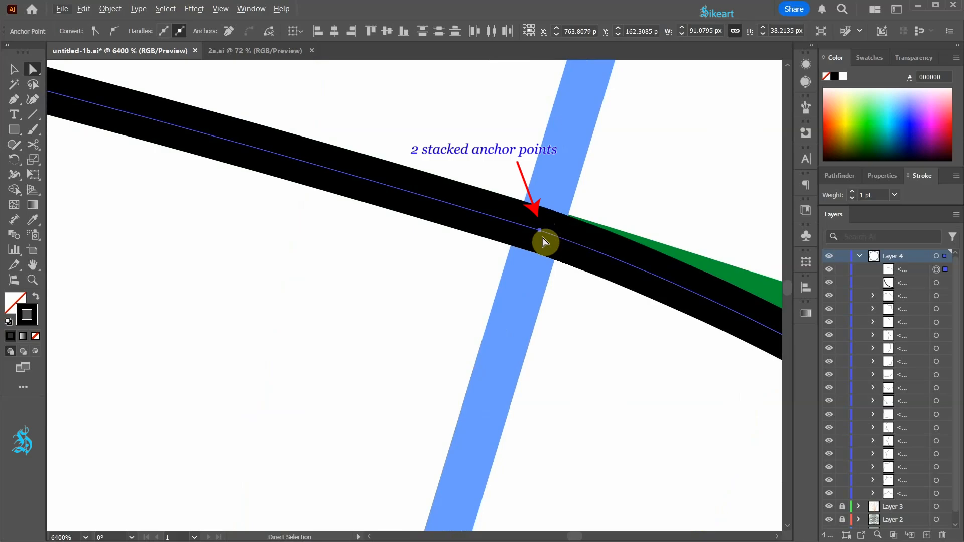
key("minus")
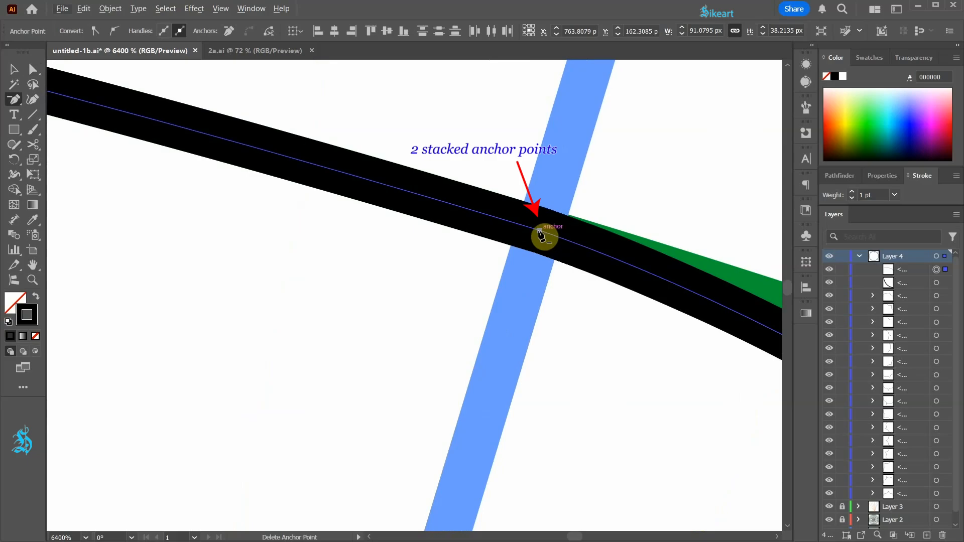
left_click(541, 235)
scroll(545, 236, "down", 4)
scroll(545, 236, "down", 4)
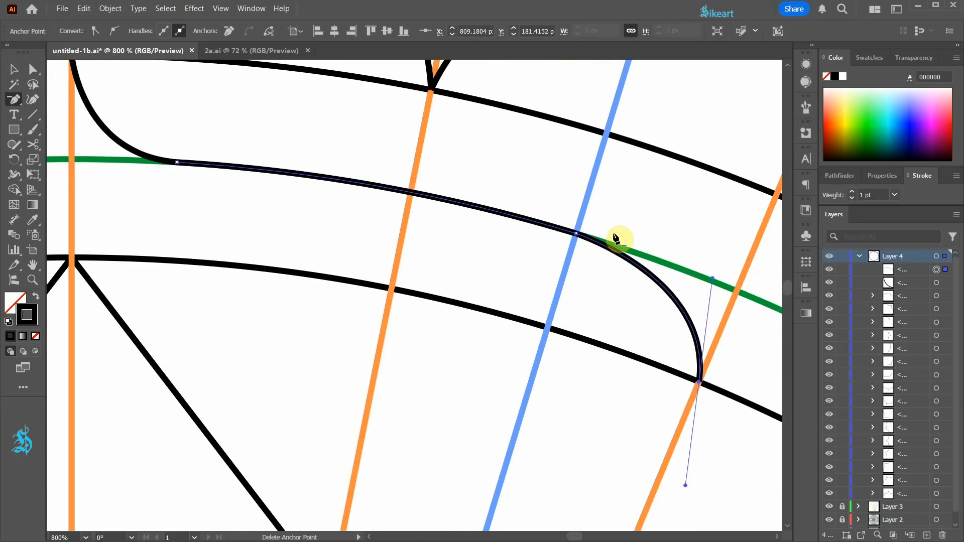
Step: Join the arc's other end to the first curve where it meets the green circle
key("a")
scroll(168, 163, "up", 5)
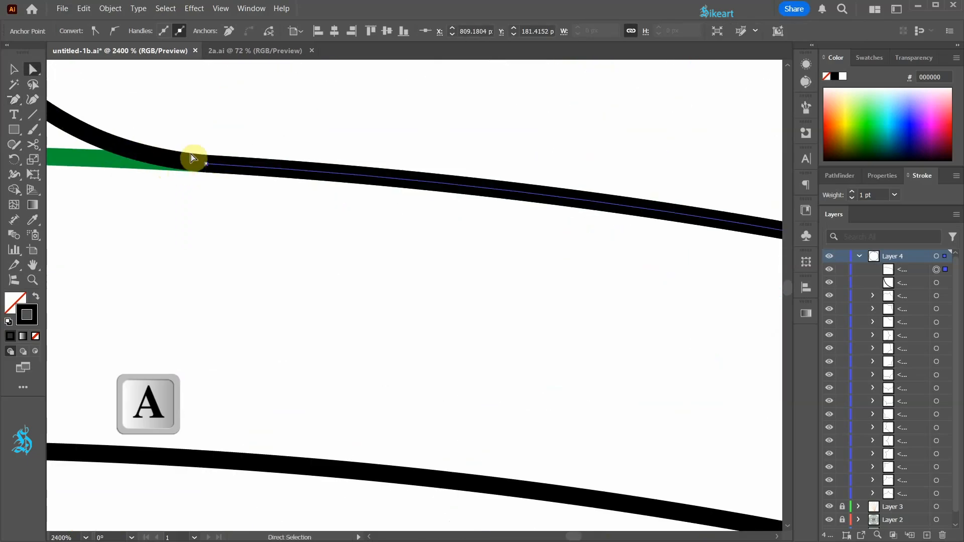
left_click_drag(192, 154, 222, 183)
key("ctrl+j")
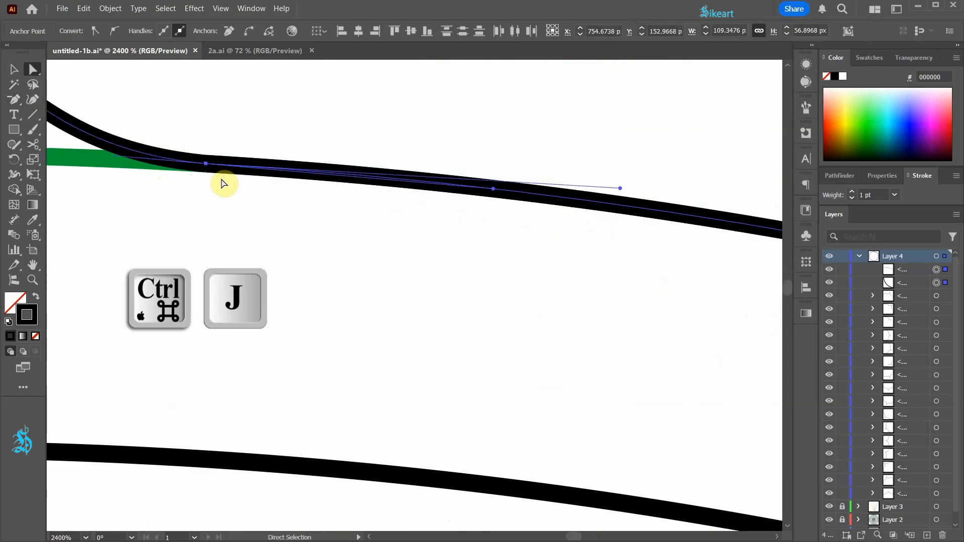
Step: Delete the duplicate stacked anchor point where the first curve meets the arc
key("minus")
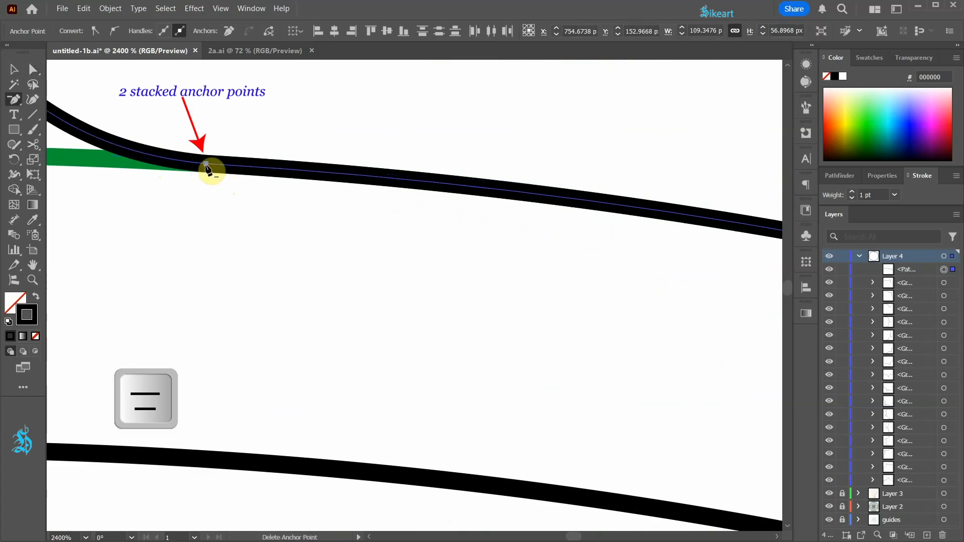
left_click(205, 168)
scroll(209, 170, "down", 3)
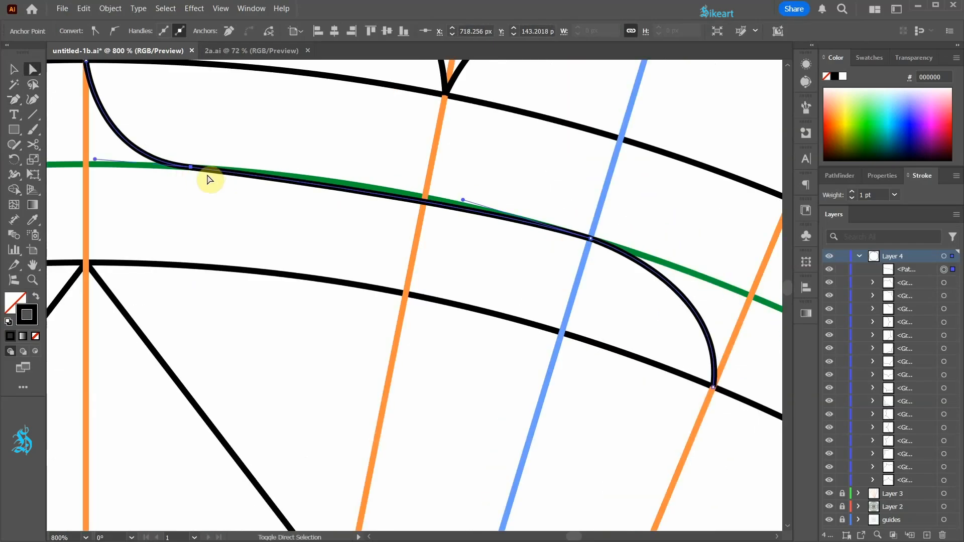
Step: Reshape the remaining joint's handles with the Anchor Point tool so the path follows the green circle, then deselect
key("shift+c")
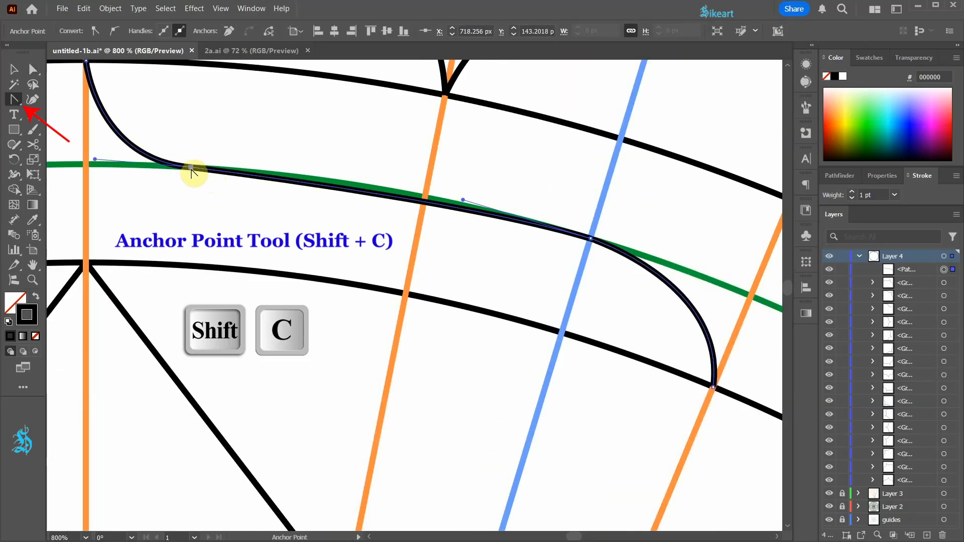
left_click(191, 168)
left_click_drag(193, 170, 297, 176)
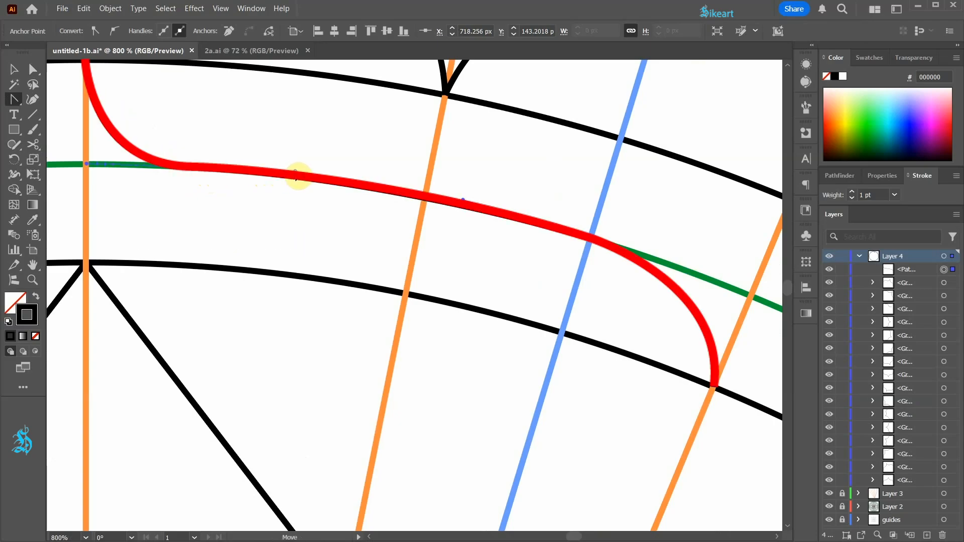
key("ctrl+shift+a")
scroll(433, 205, "down", 3)
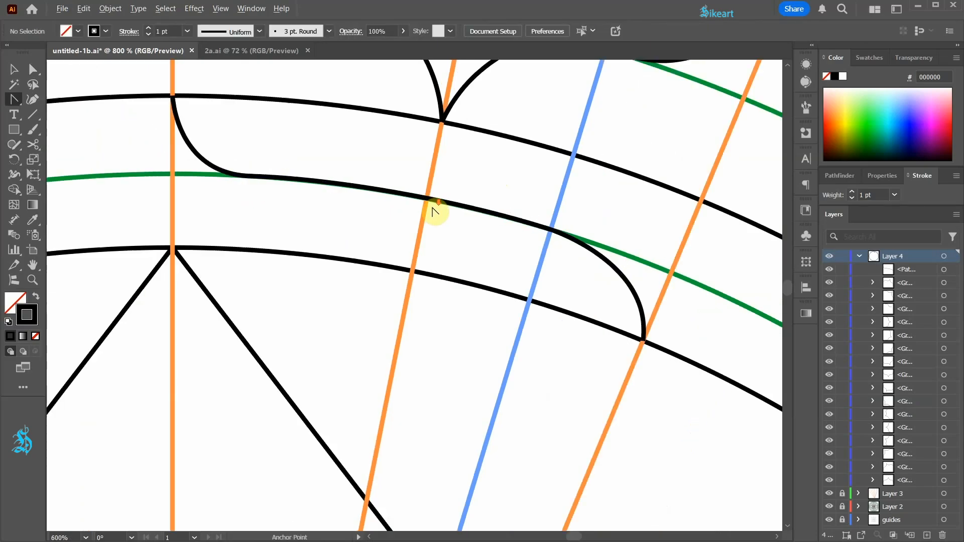
Step: Reflect a copy of the half petal across the vertical axis through its tip on the central orange line
key("v")
key("v")
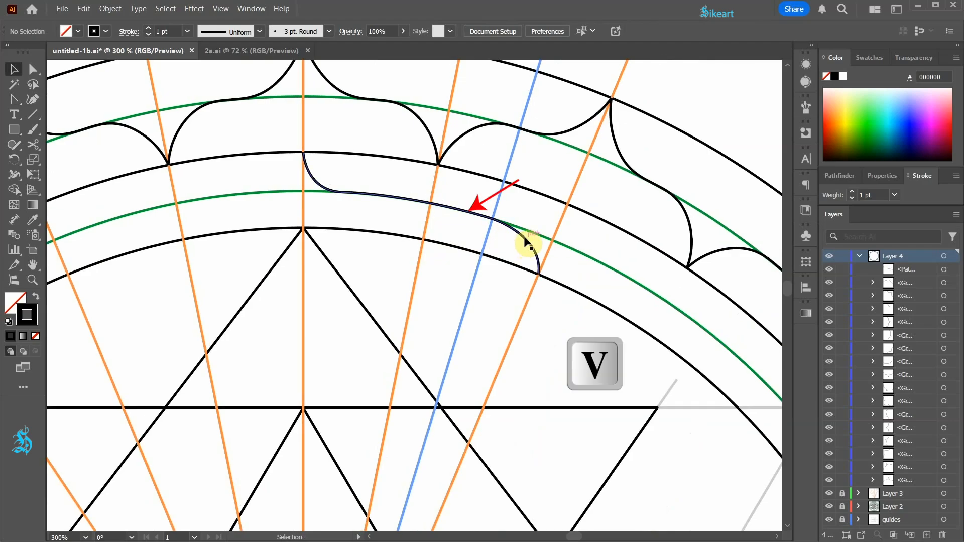
left_click(523, 240)
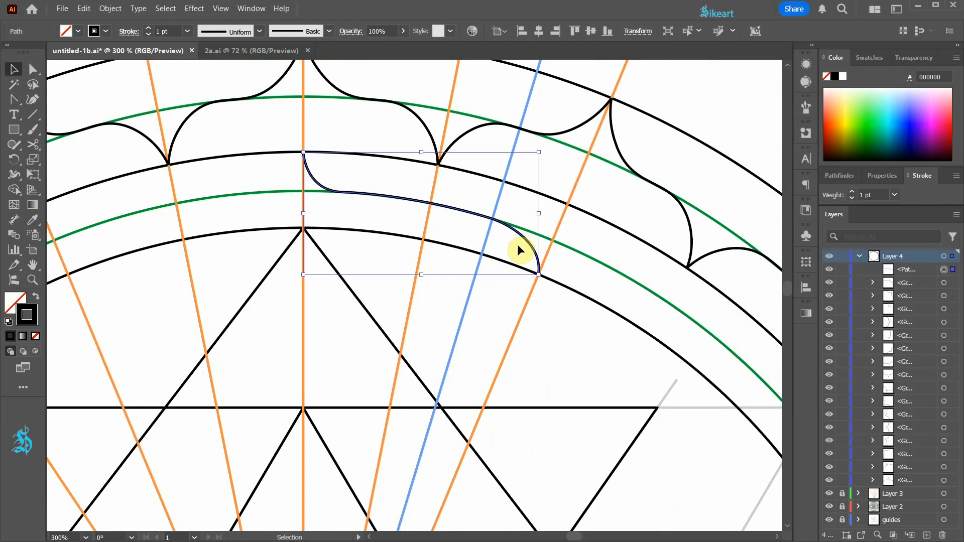
key("o")
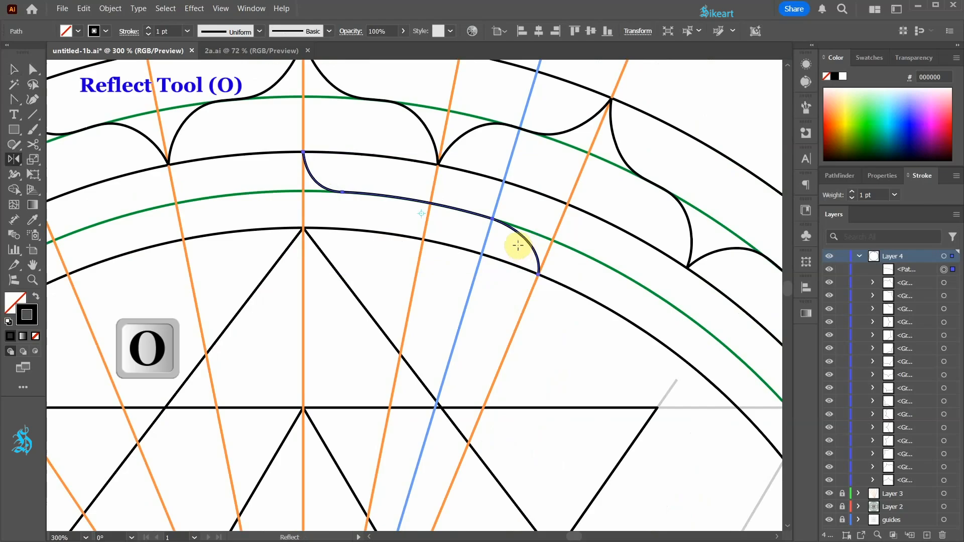
key("alt")
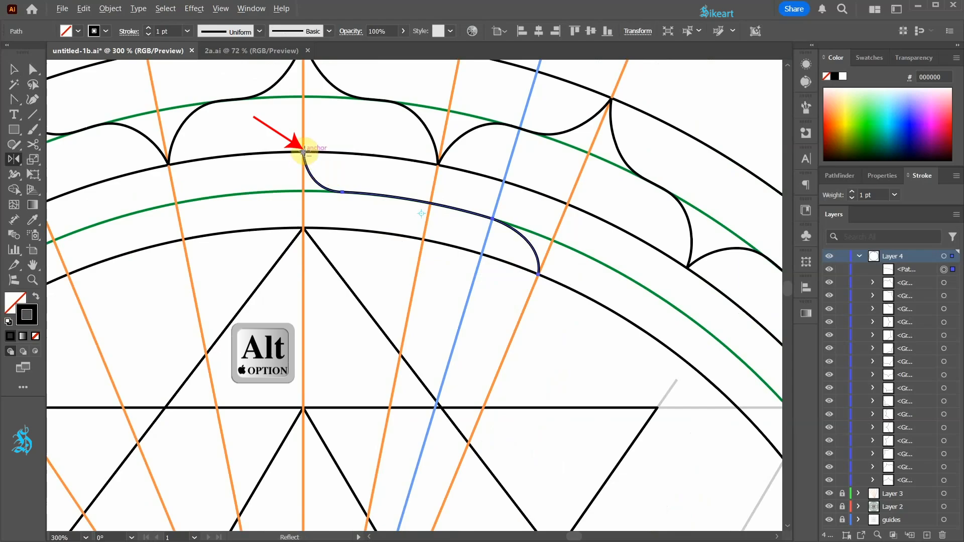
left_click(303, 149, "alt")
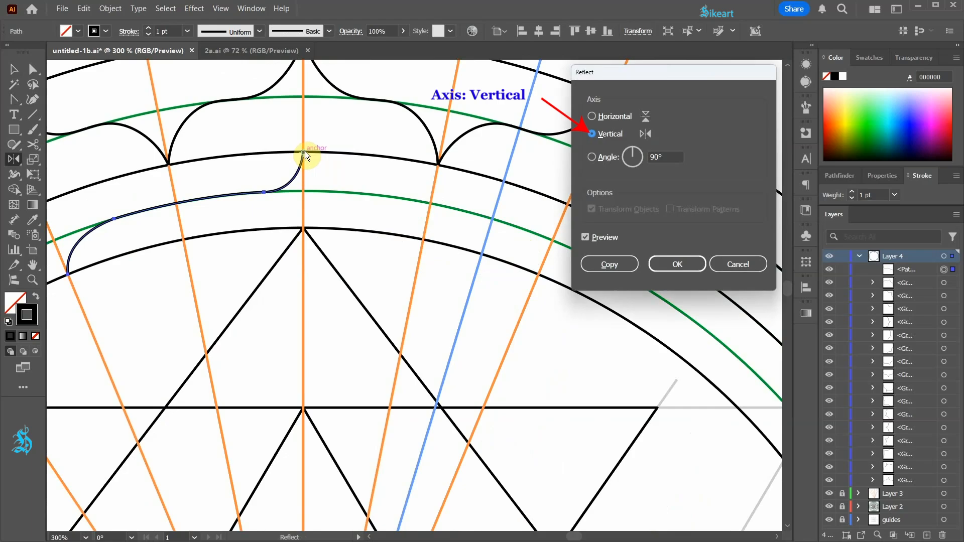
left_click(621, 265)
Step: Group the half petal and its mirrored copy into one petal
key("v")
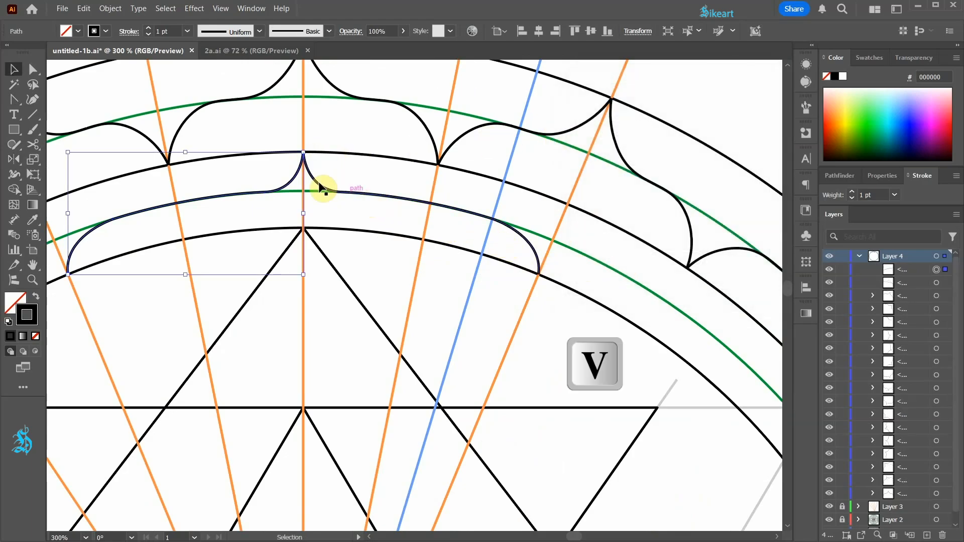
left_click(326, 192, "shift")
key("a")
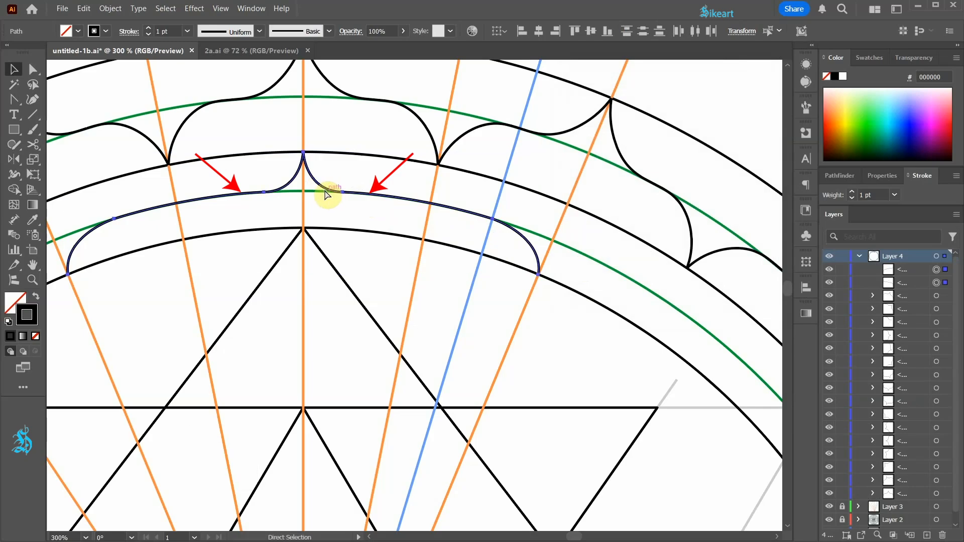
key("ctrl+g")
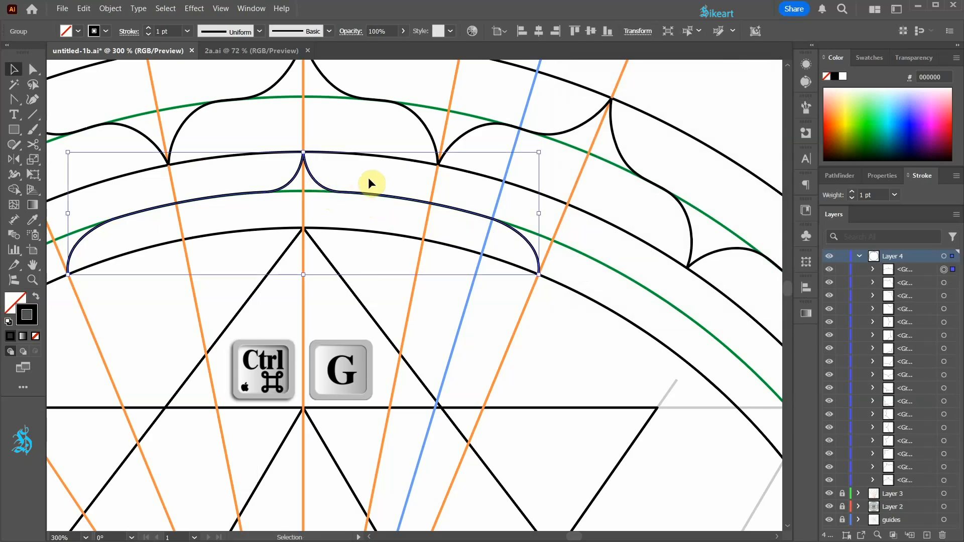
Step: Hide Layer 3 and Layer 2, then rotate a copy of the grouped petal by 360/8 degrees about the centre of the yantra
key("ctrl+1")
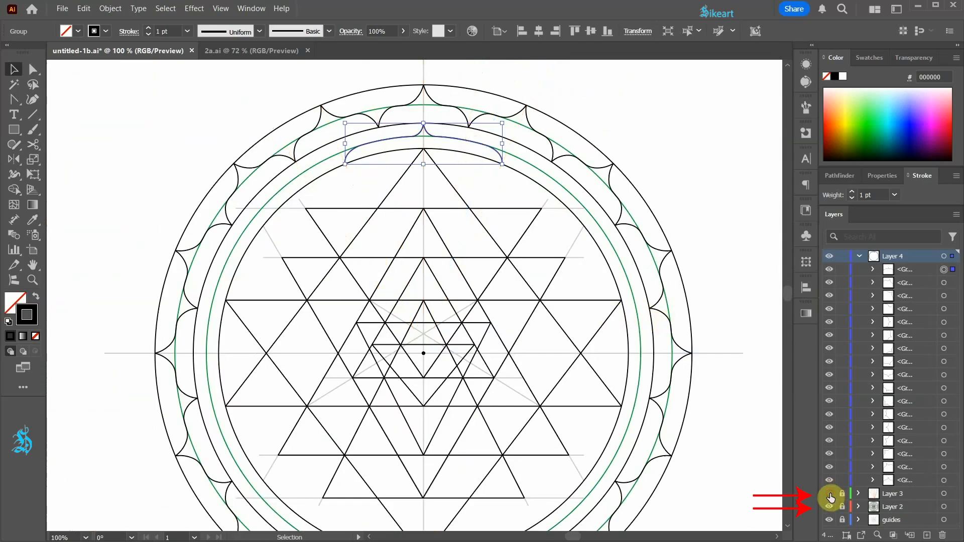
left_click(829, 507)
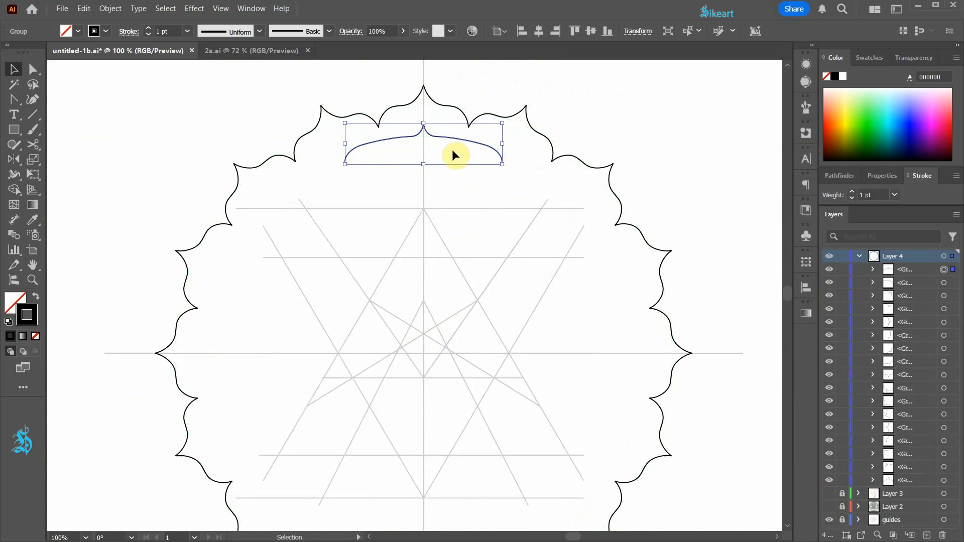
key("r")
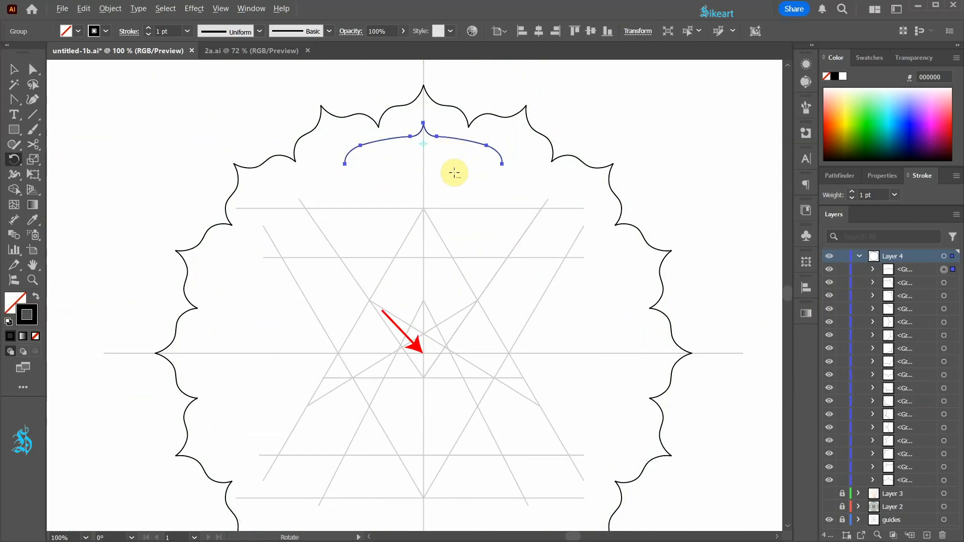
left_click(423, 354, "alt")
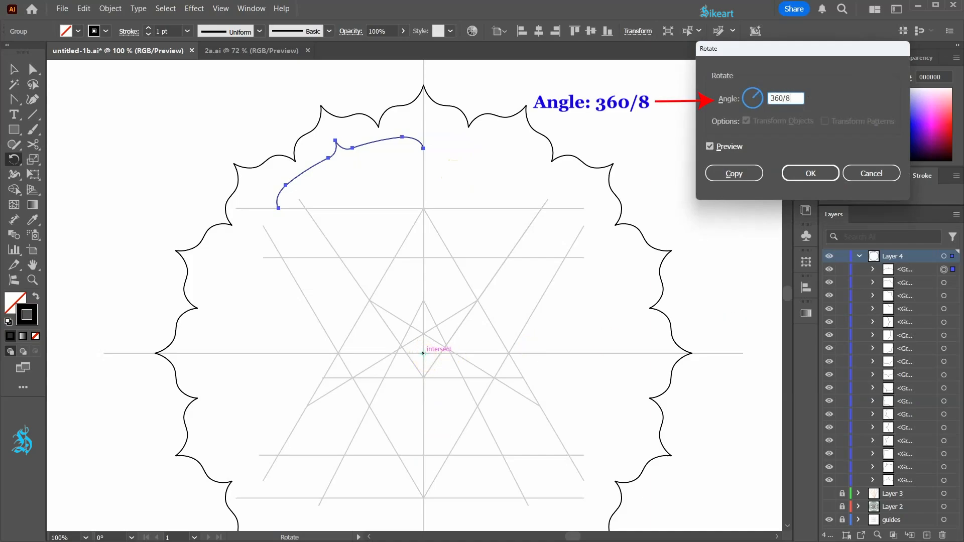
left_click(746, 175)
Step: Repeat the rotated copy around the centre until the inner ring has eight petals, and deselect
key("ctrl+d")
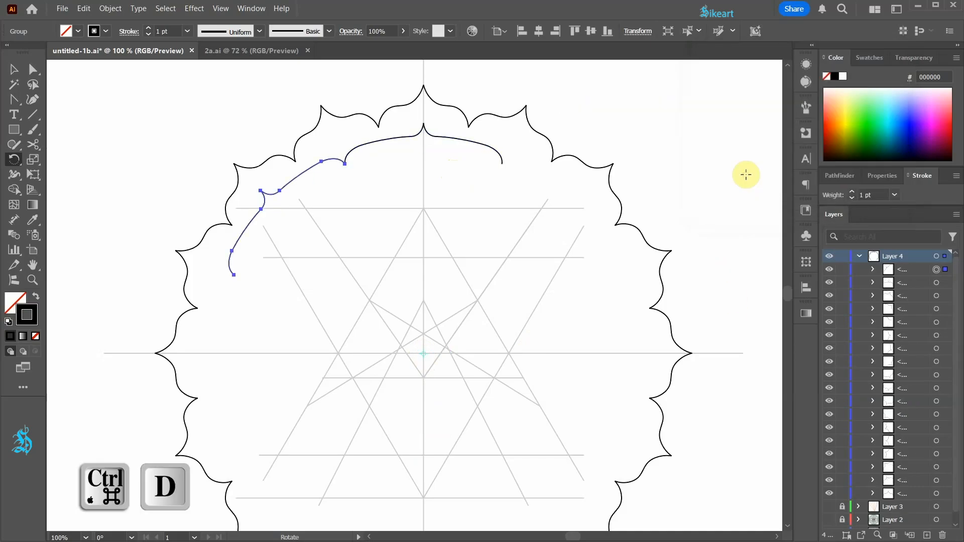
key("ctrl+d")
key("ctrl+d")
key("ctrl+d")
key("ctrl+d")
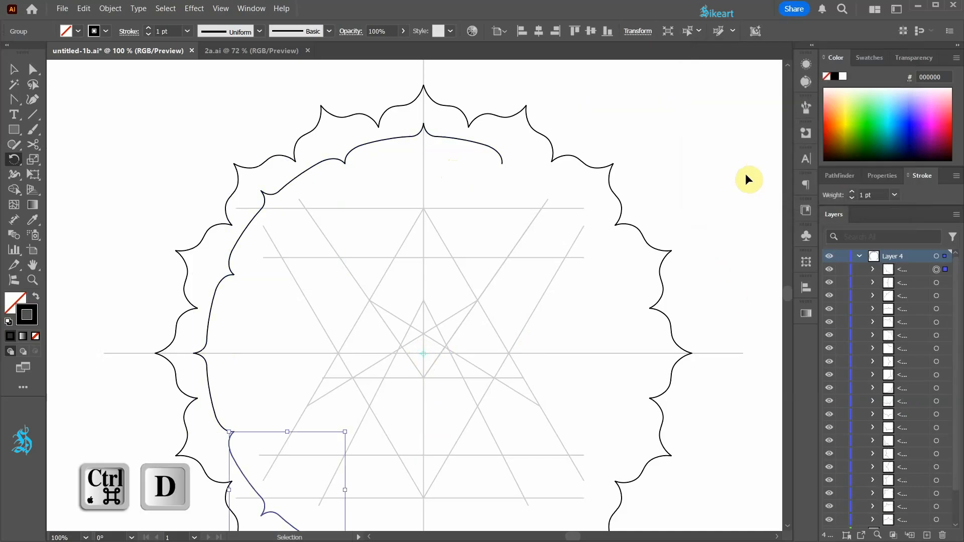
key("ctrl+d")
key("ctrl+d")
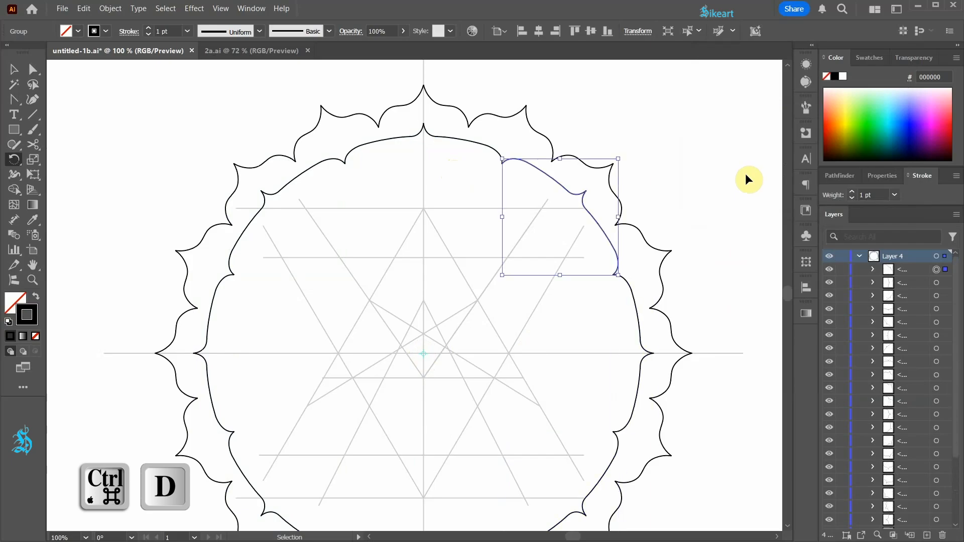
key("v")
left_click(609, 149)
key("ctrl+minus")
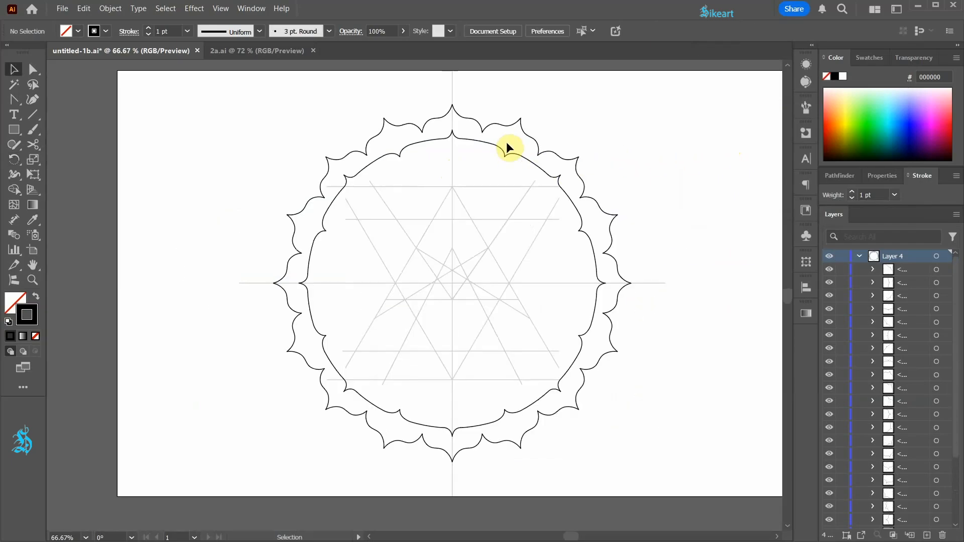
Step: Collapse the contents of Layer 4 and make Layer 3 and Layer 2 visible again
left_click(859, 256)
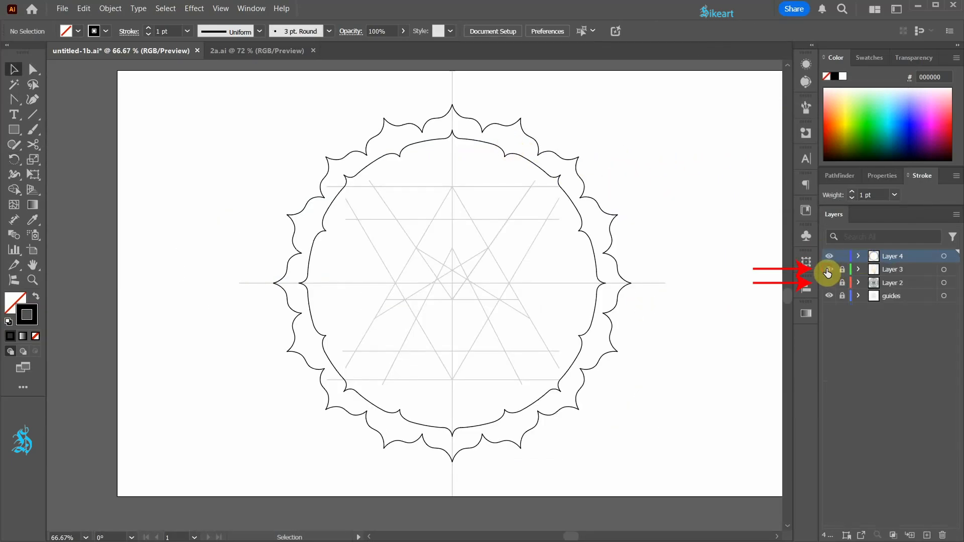
left_click_drag(827, 272, 829, 287)
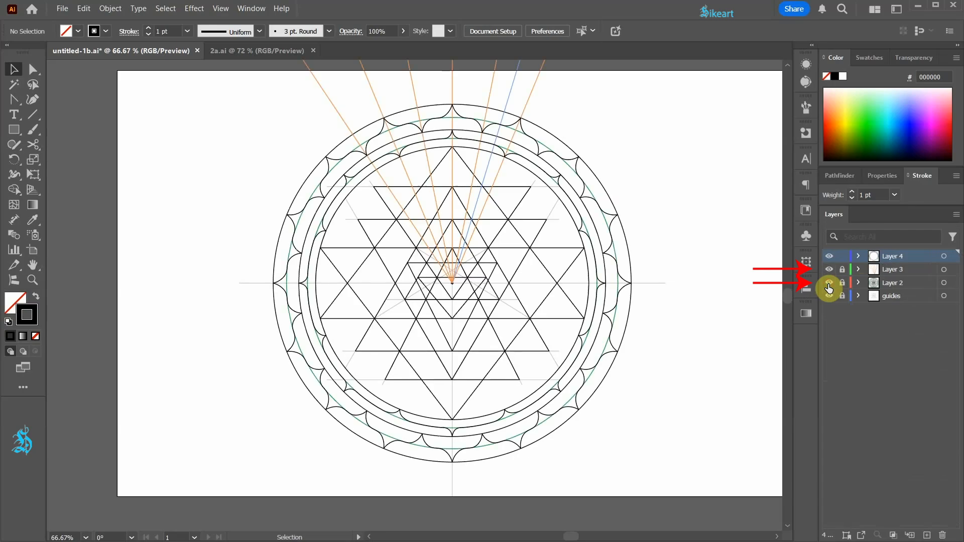
key("ctrl+0")
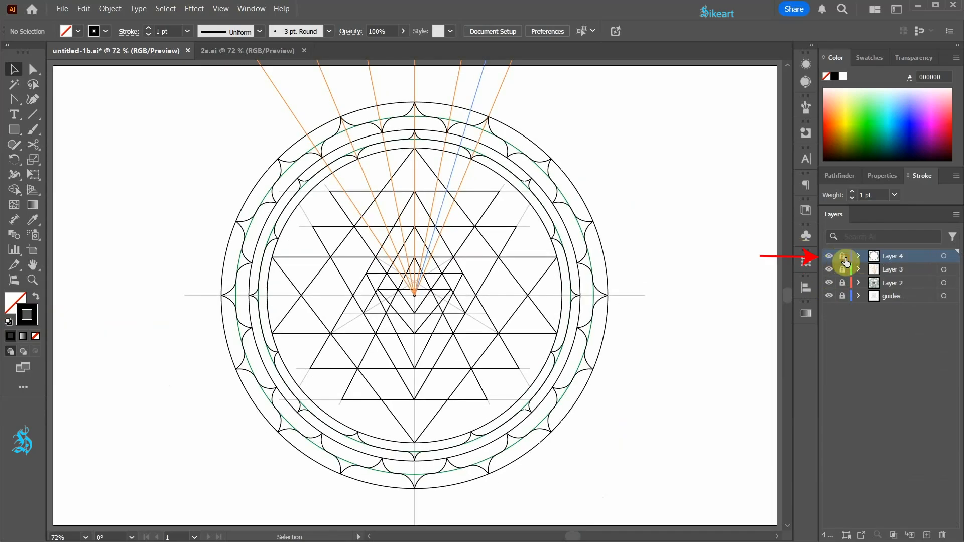
Step: Lock Layer 4 and add a new layer above it
left_click_drag(843, 257, 843, 269)
left_click(927, 535)
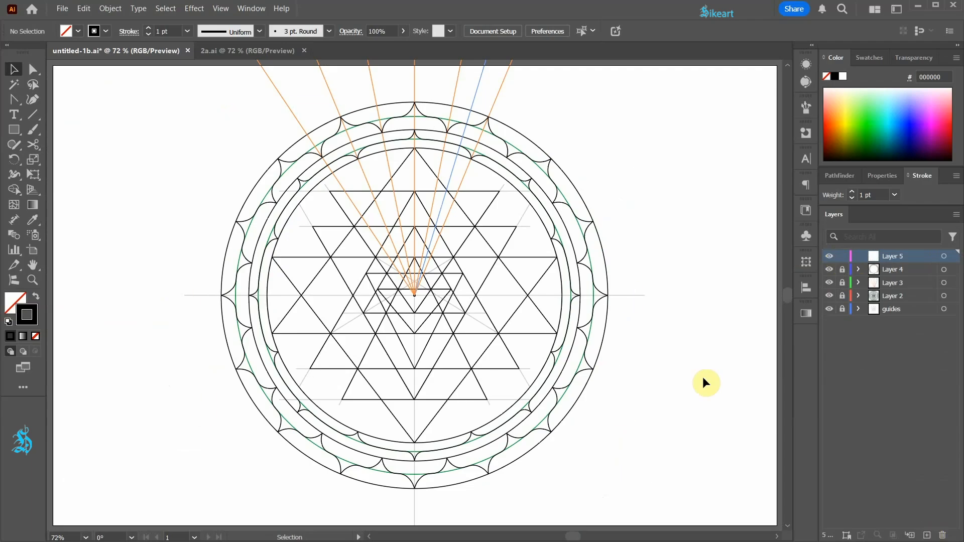
Step: Draw a horizontal line with the Pen tool from the topmost point of the outer circle leftward, past the circle's left edge
scroll(364, 163, "up", 4)
key("p")
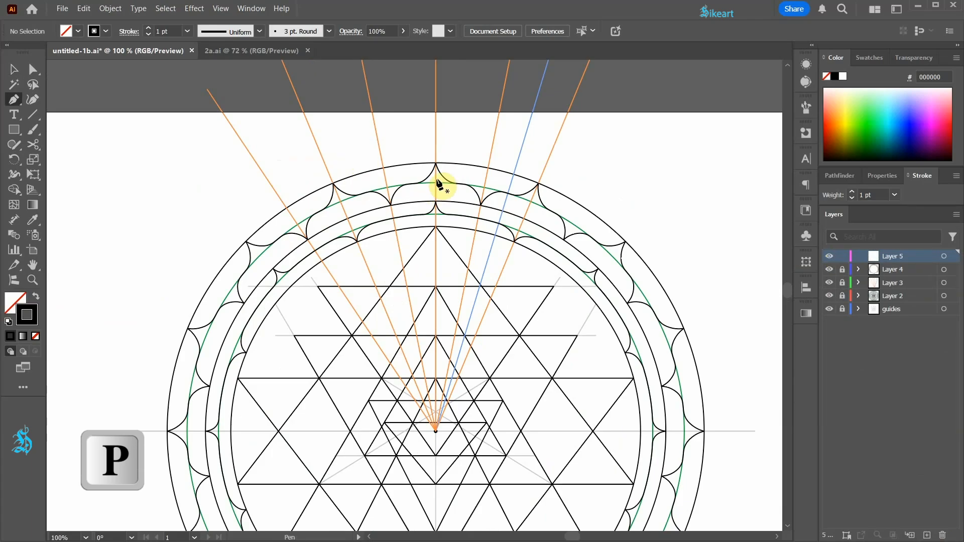
left_click(436, 162)
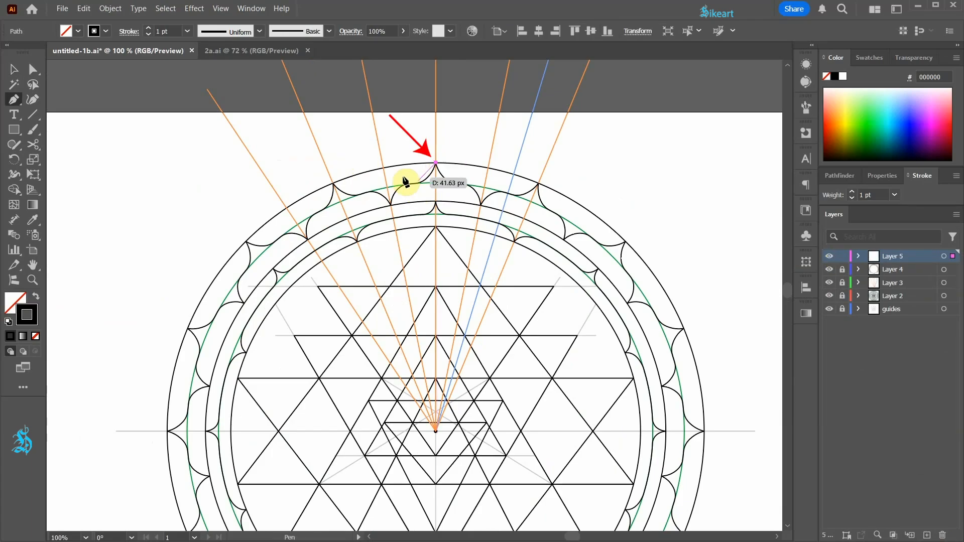
left_click(140, 177)
key("v")
left_click(177, 387)
Step: Draw a vertical line from the leftmost point of the outer circle upward, crossing the horizontal line, and deselect it
key("p")
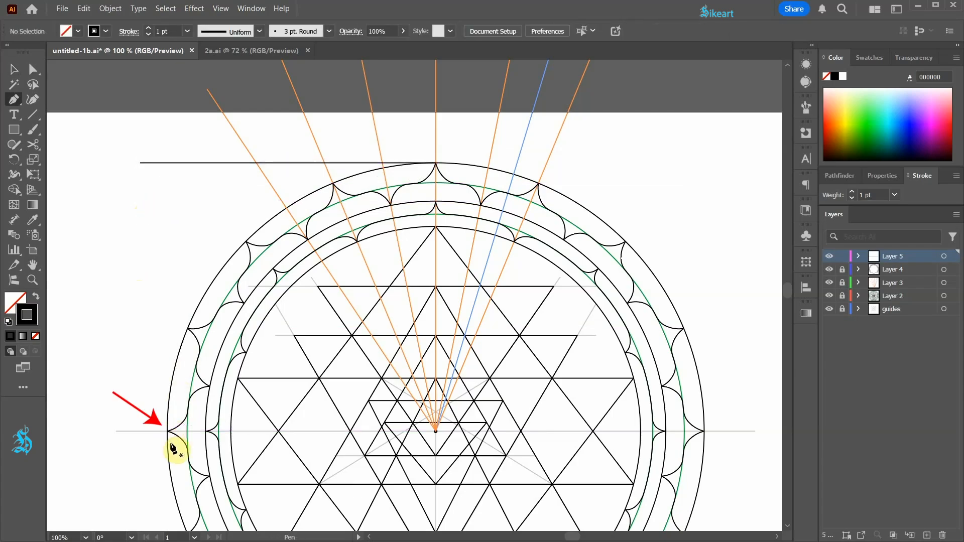
left_click(168, 431)
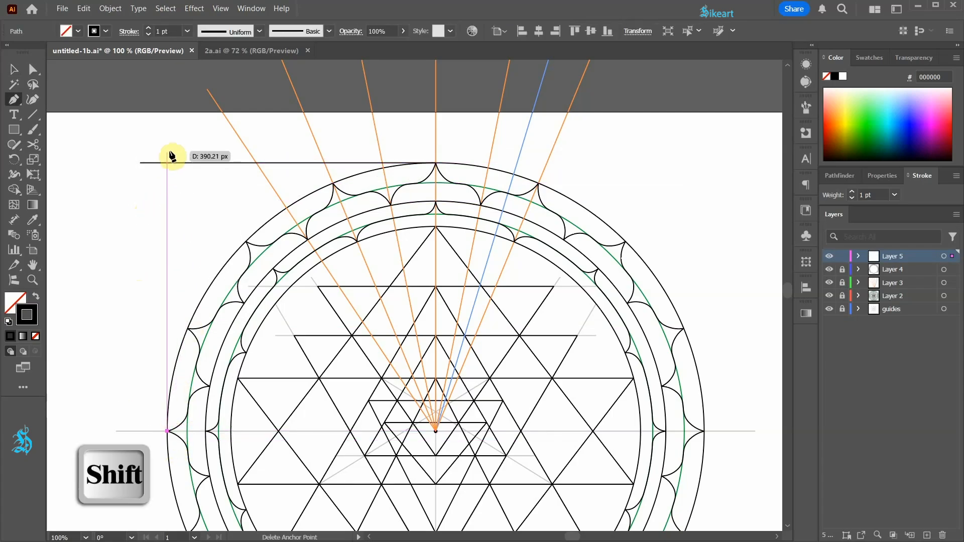
left_click(167, 144)
key("v")
left_click(95, 204)
scroll(96, 204, "up", 3)
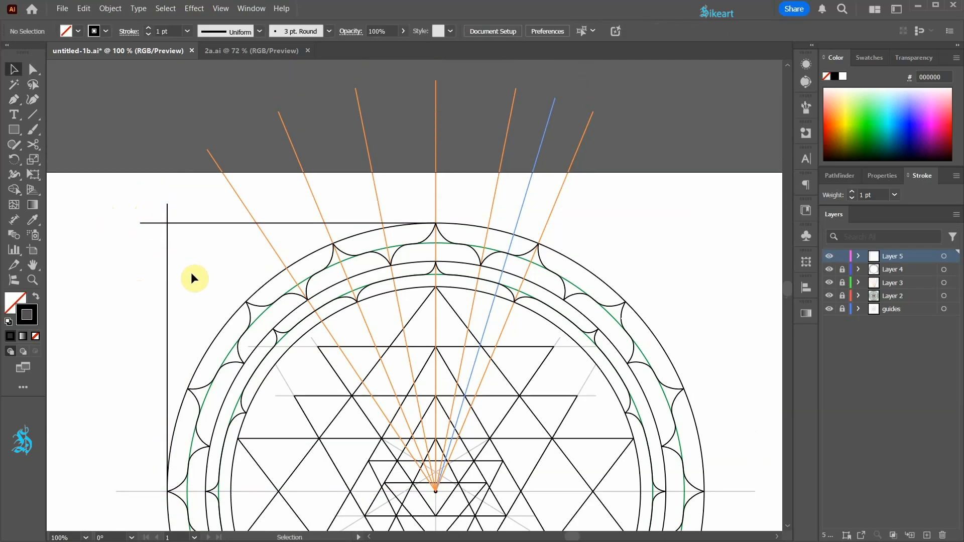
Step: Make a copy of the horizontal line moved 0 px horizontally and -30 px vertically, at an angle of 90°
key("v")
left_click(228, 222)
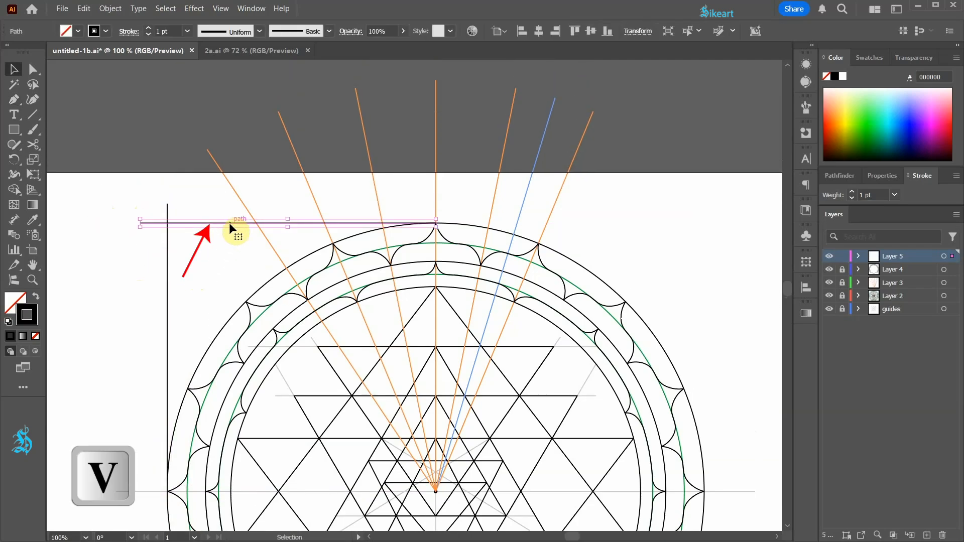
left_click(110, 9)
mouse_move(135, 26)
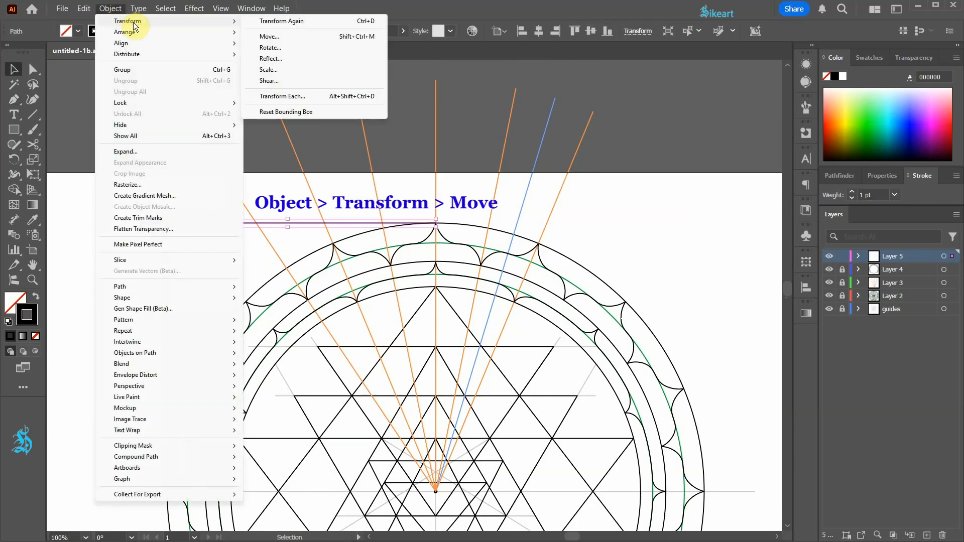
left_click(277, 37)
key("Tab")
type("-30")
left_click_drag(694, 92, 651, 87)
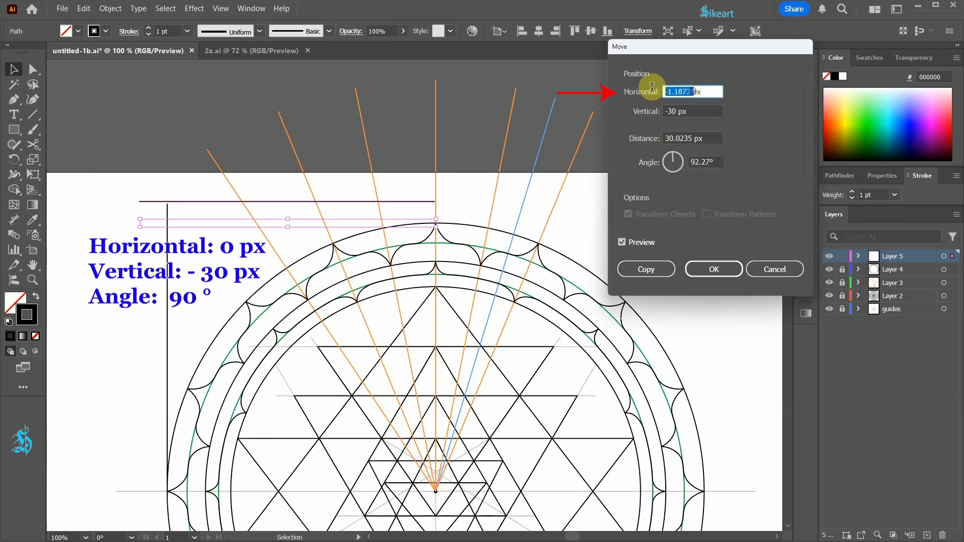
type("0")
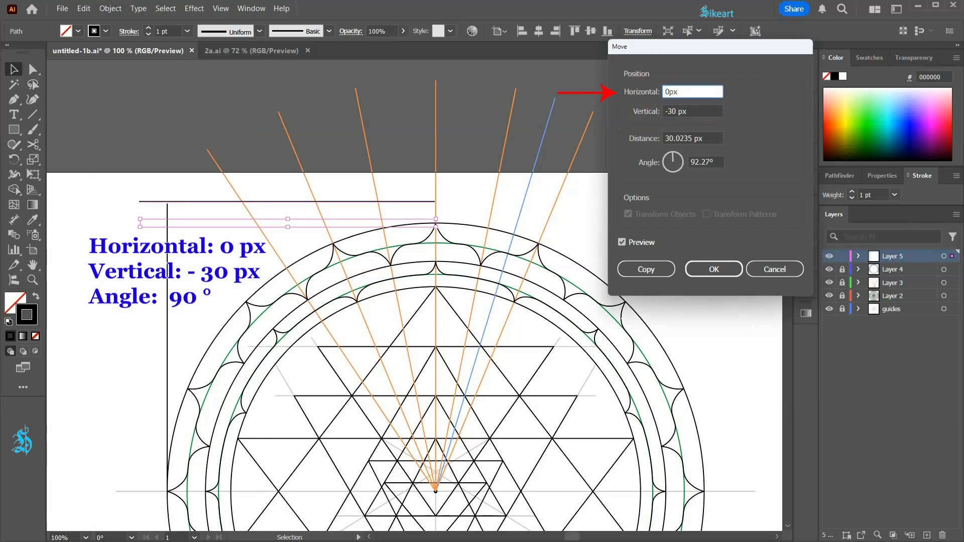
left_click(698, 162)
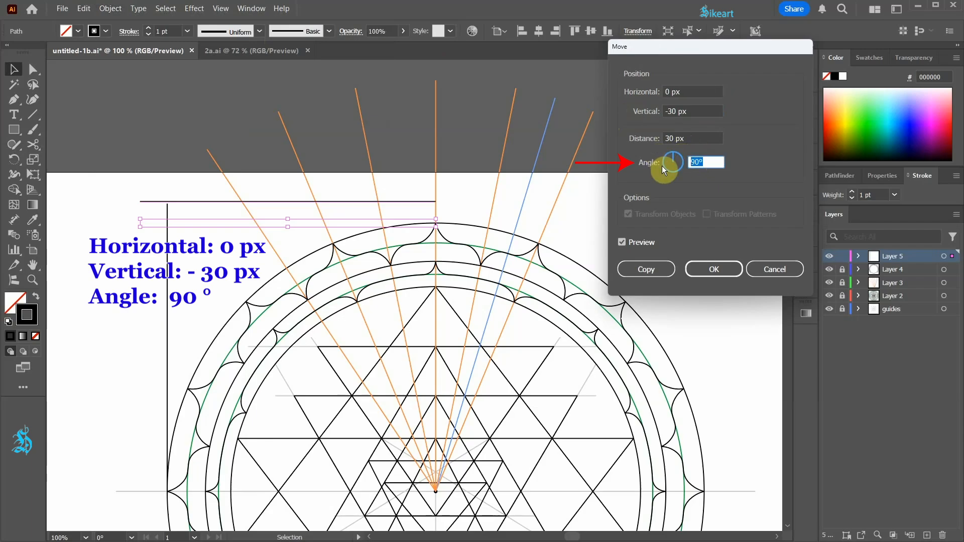
type("90")
left_click(657, 269)
Step: Repeat the move-copy once to add a third horizontal line above the others, then deselect
key("ctrl+d")
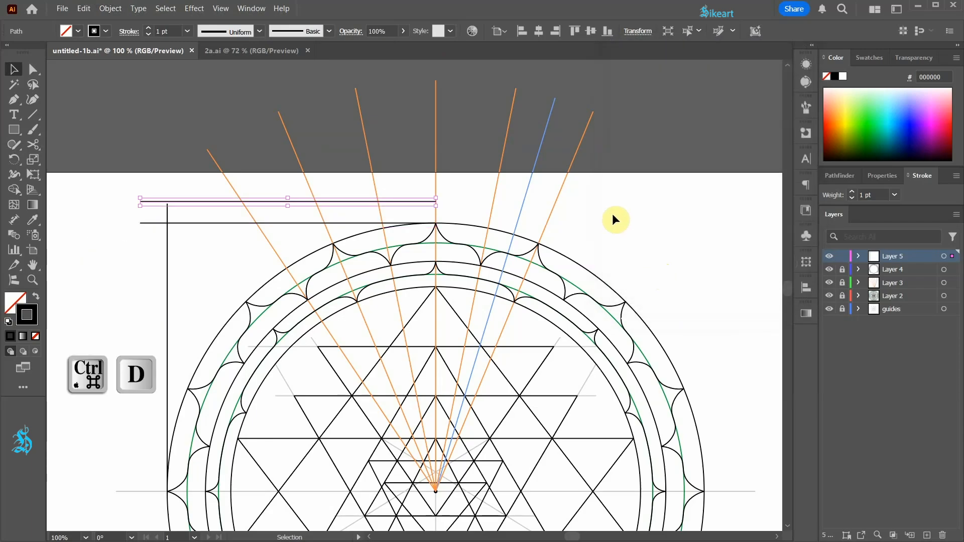
key("a")
key("ctrl+d")
key("v")
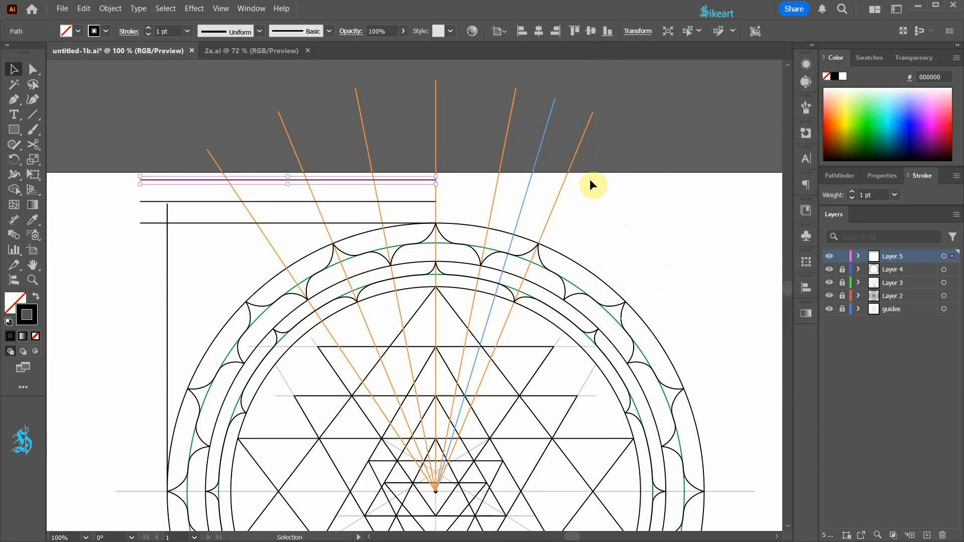
left_click(600, 190)
Step: Draw a vertical line from the tip of the outer petal just left of the top one up to the middle horizontal line
scroll(378, 214, "up", 1)
left_click_drag(346, 228, 470, 253)
key("p")
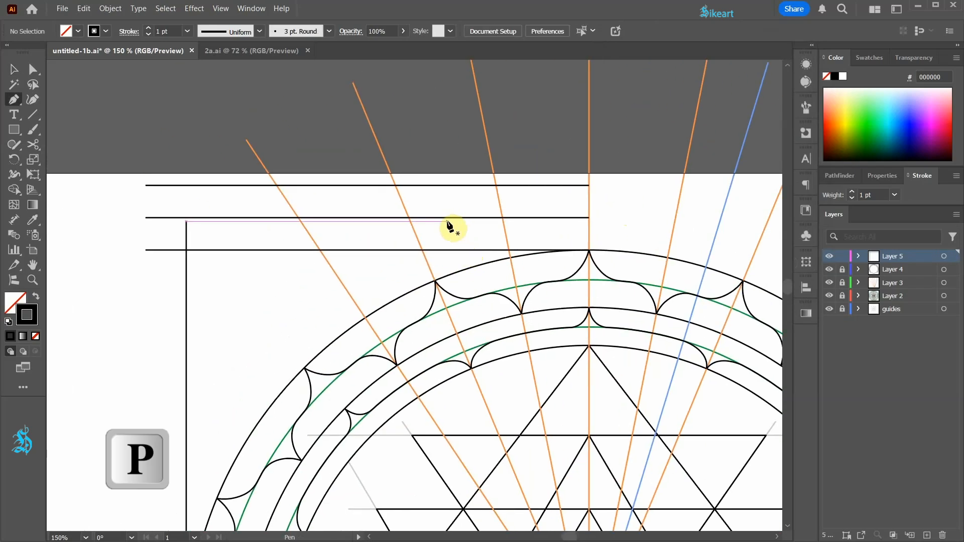
left_click(435, 281)
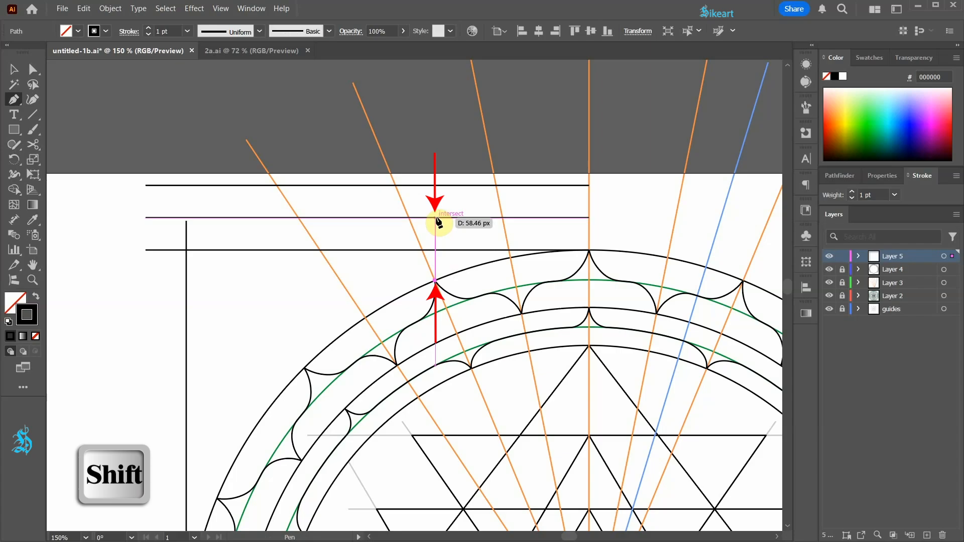
left_click(436, 217)
left_click(447, 205, "ctrl")
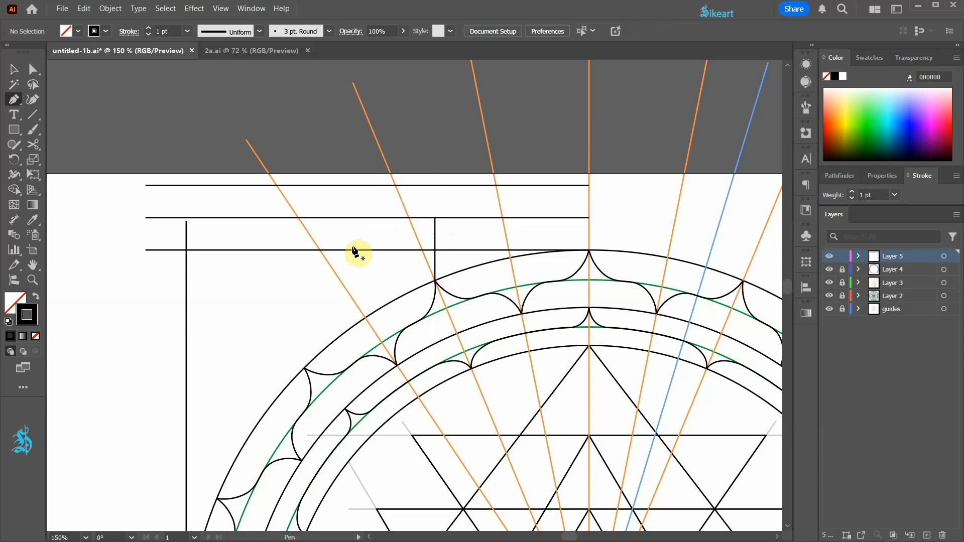
Step: Draw a vertical line from where the leftmost orange line crosses the lowest horizontal line up to the top horizontal line
left_click(320, 249)
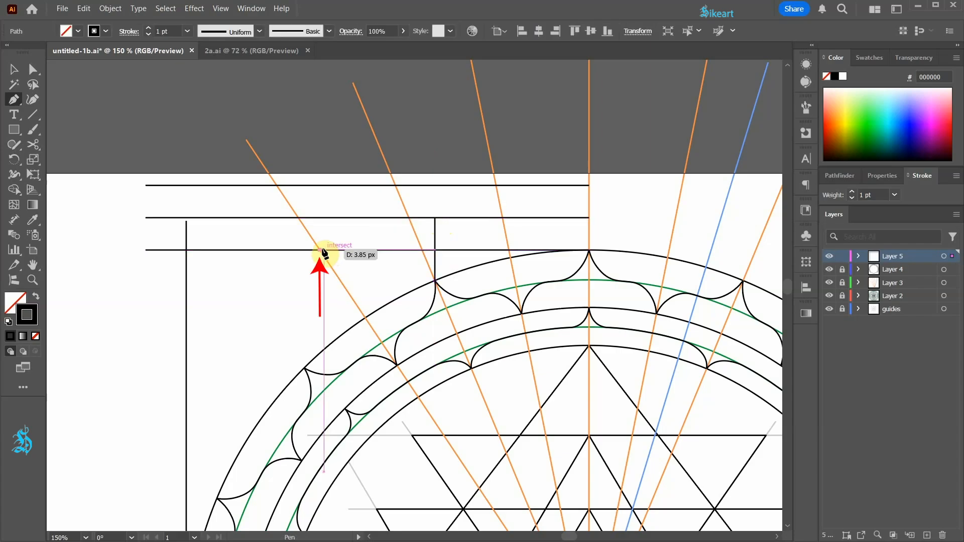
left_click(320, 185, "shift")
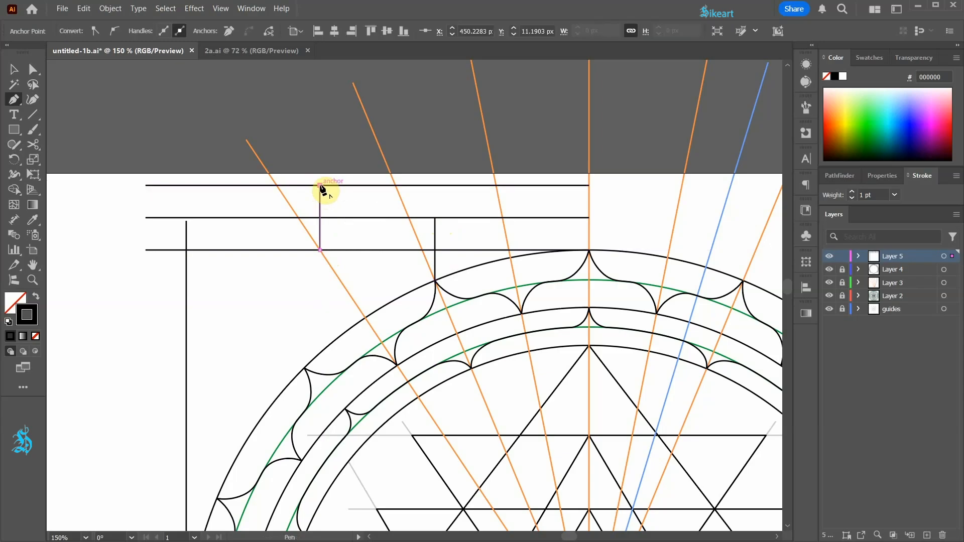
left_click(332, 198, "ctrl")
Step: Cut the top horizontal line at the left vertical line with the Scissors tool and delete the part extending left
key("v")
left_click(331, 186)
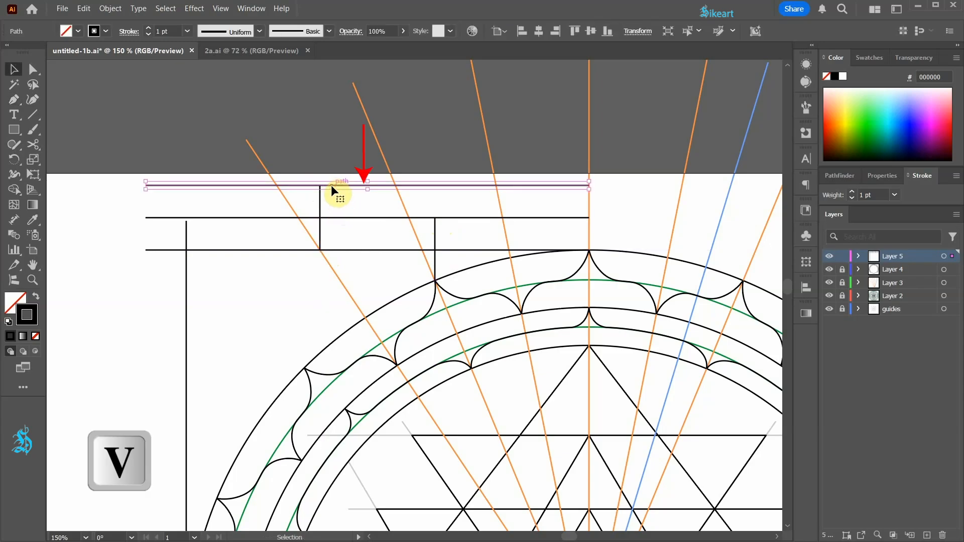
scroll(324, 189, "up", 3)
key("c")
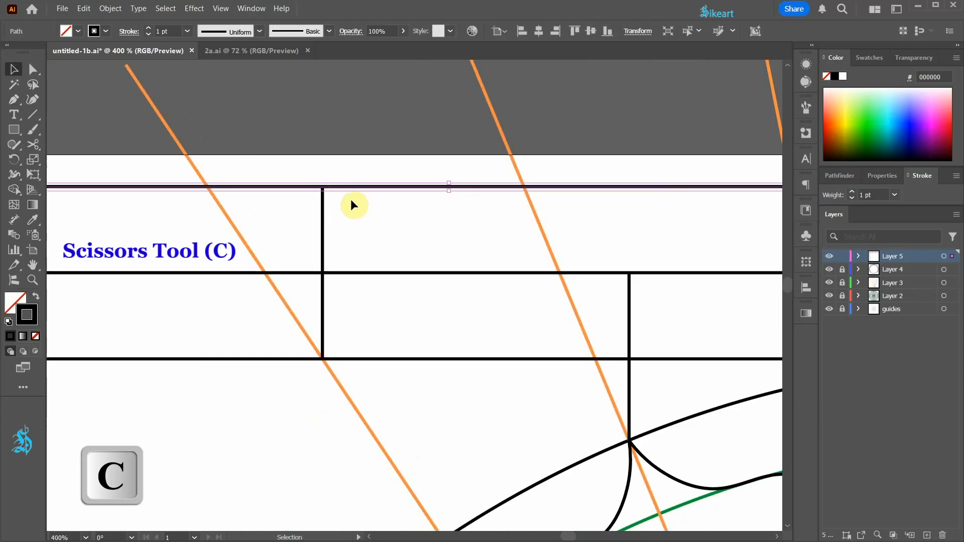
left_click(323, 186)
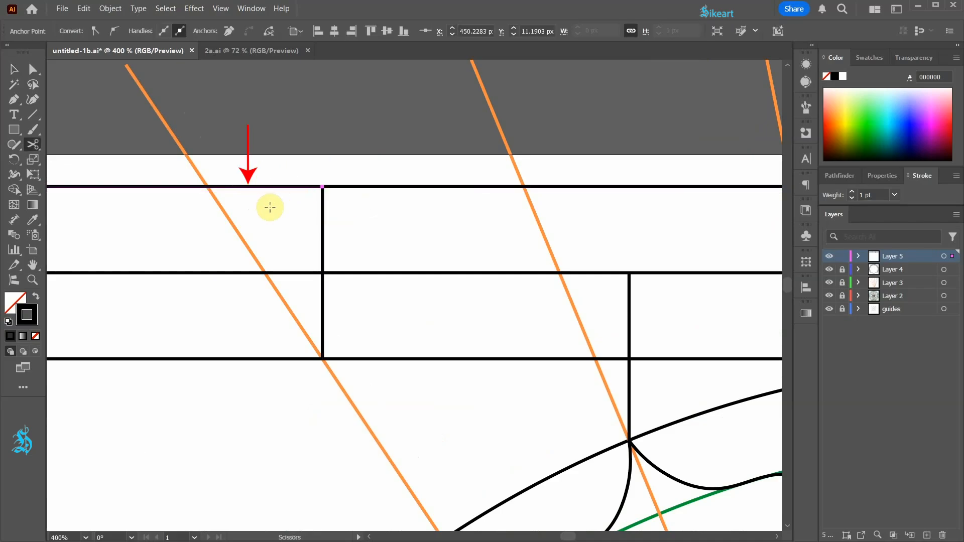
key("Delete")
scroll(282, 190, "down", 2)
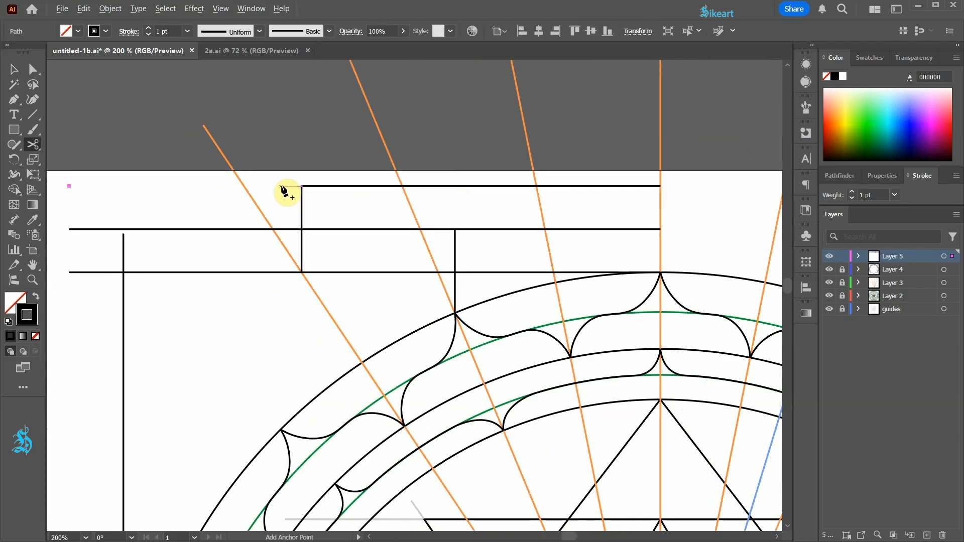
Step: Cut the middle horizontal line at both vertical lines with the Scissors tool and delete the pieces outside them
key("v")
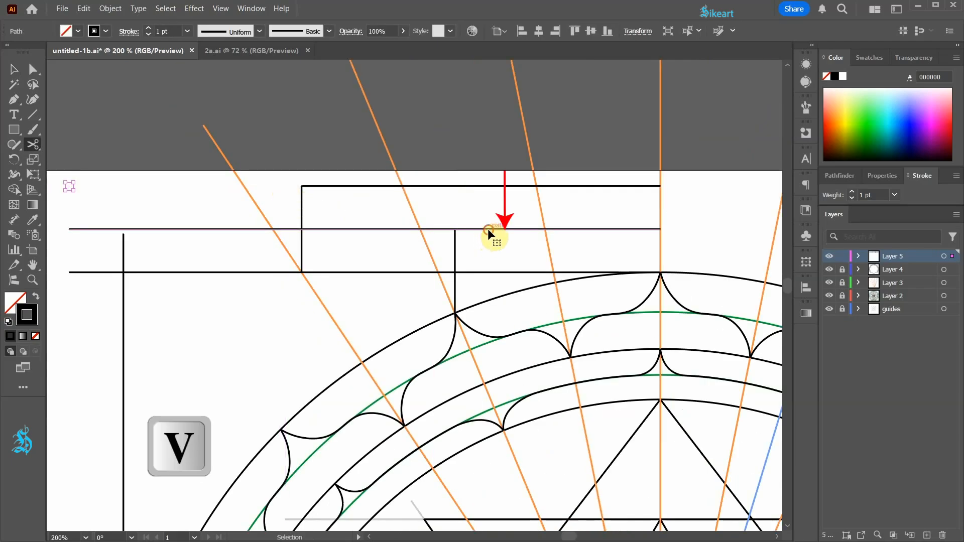
left_click(486, 230)
key("c")
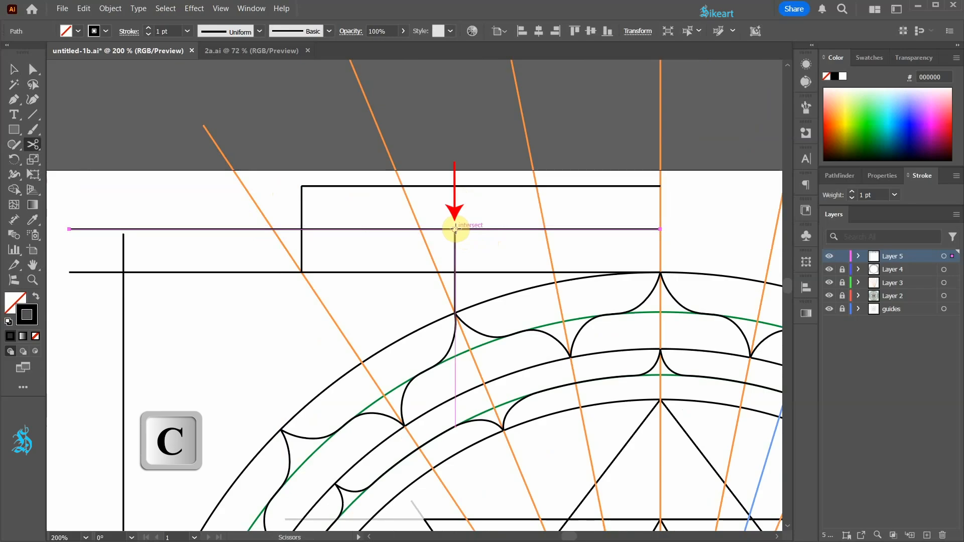
left_click(456, 229)
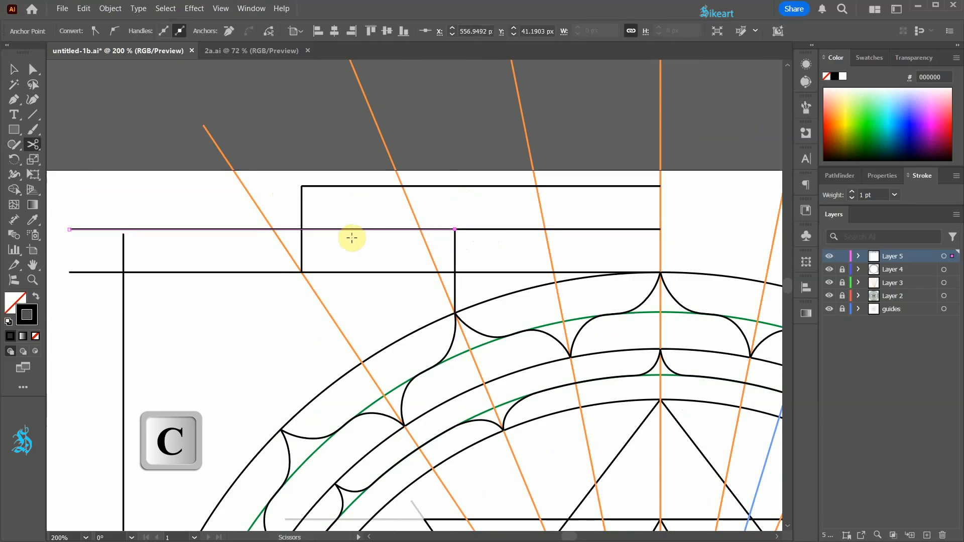
left_click(302, 229)
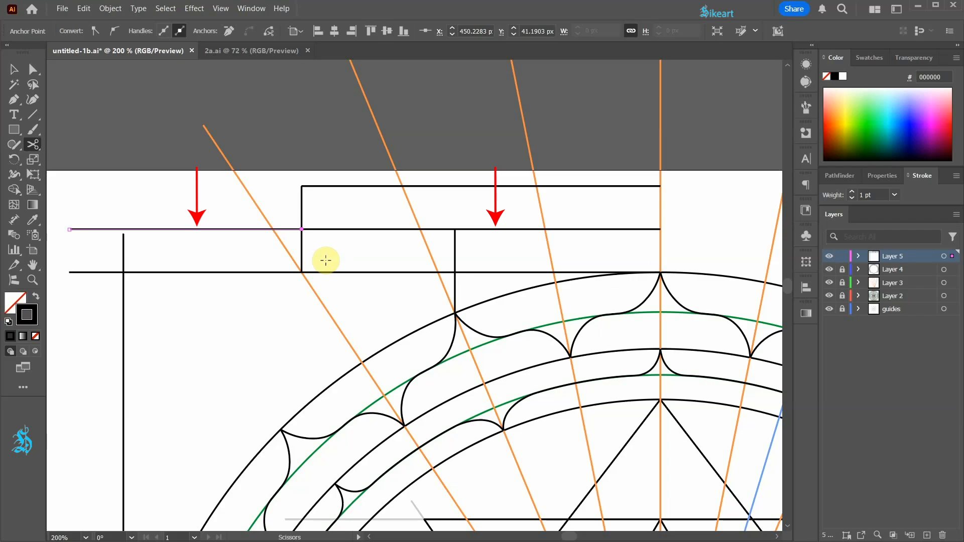
key("Delete")
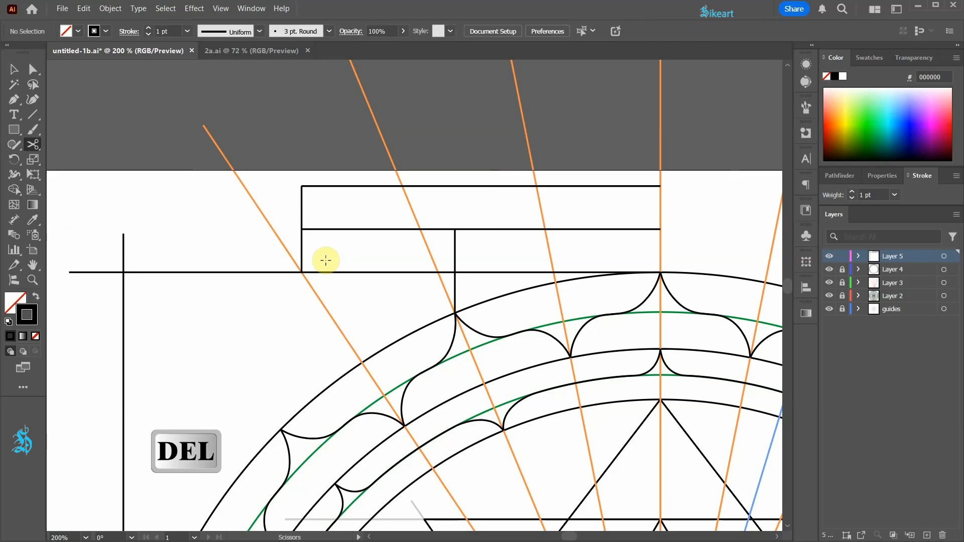
key("v")
left_click(559, 230)
key("Delete")
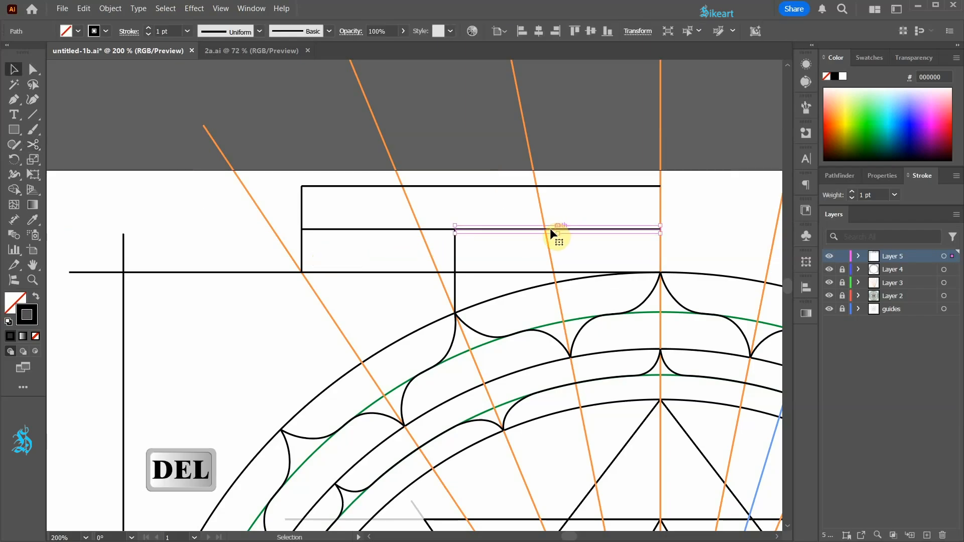
Step: Shorten the left vertical line by moving its lower endpoint up to the middle horizontal line
scroll(301, 254, "up", 2)
key("a")
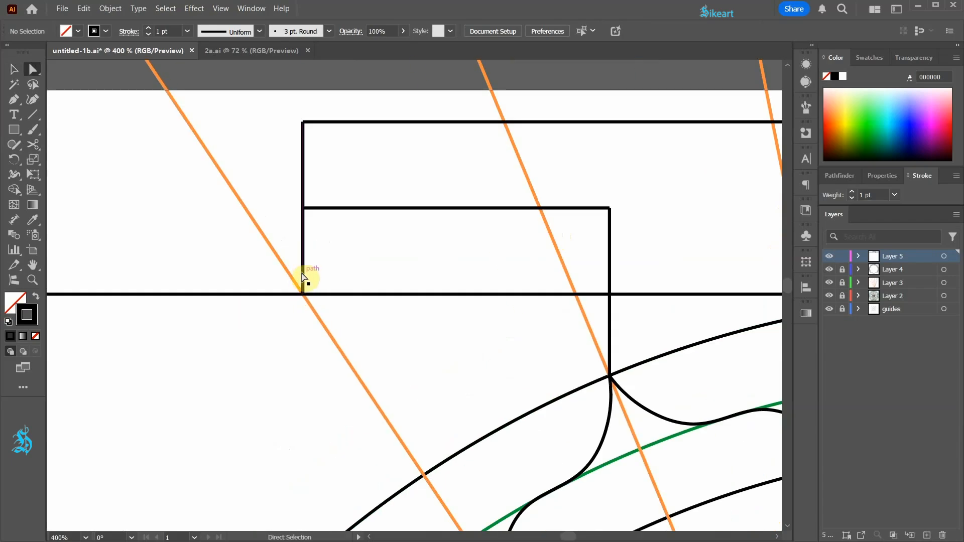
left_click(303, 295)
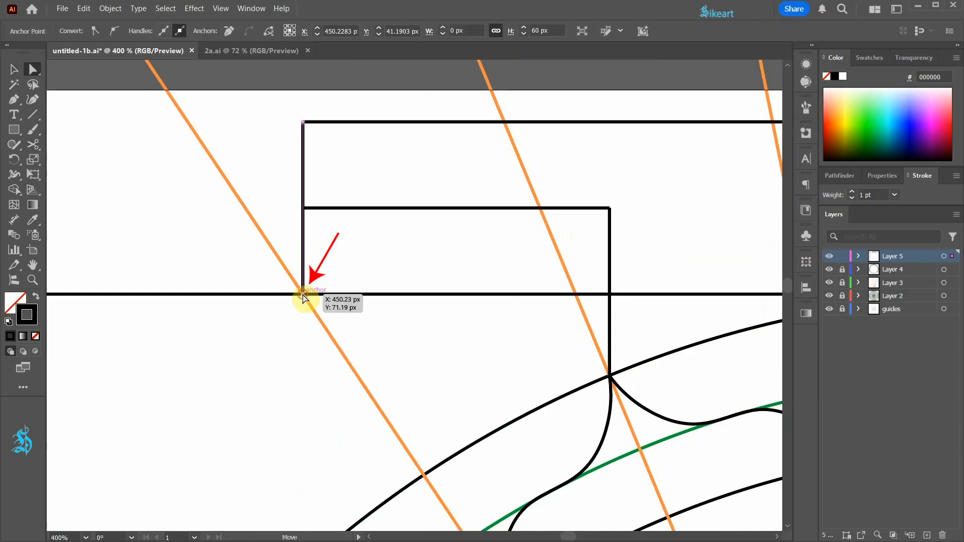
left_click_drag(302, 295, 303, 213)
scroll(297, 218, "down", 2)
Step: Form a corner by moving the lowest horizontal line's right endpoint and the inner vertical line's lower endpoint to their intersection
left_click(527, 258)
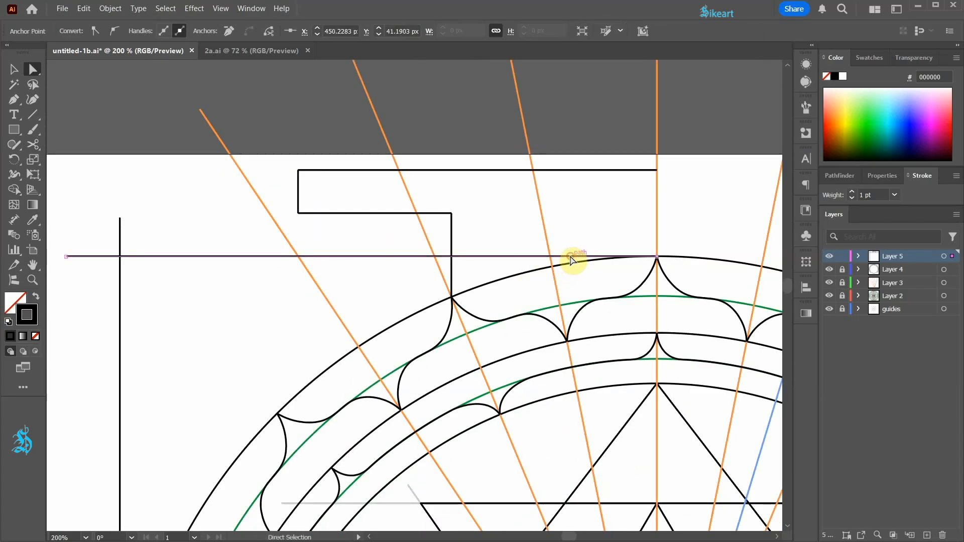
left_click_drag(658, 258, 451, 257)
left_click_drag(451, 298, 452, 256)
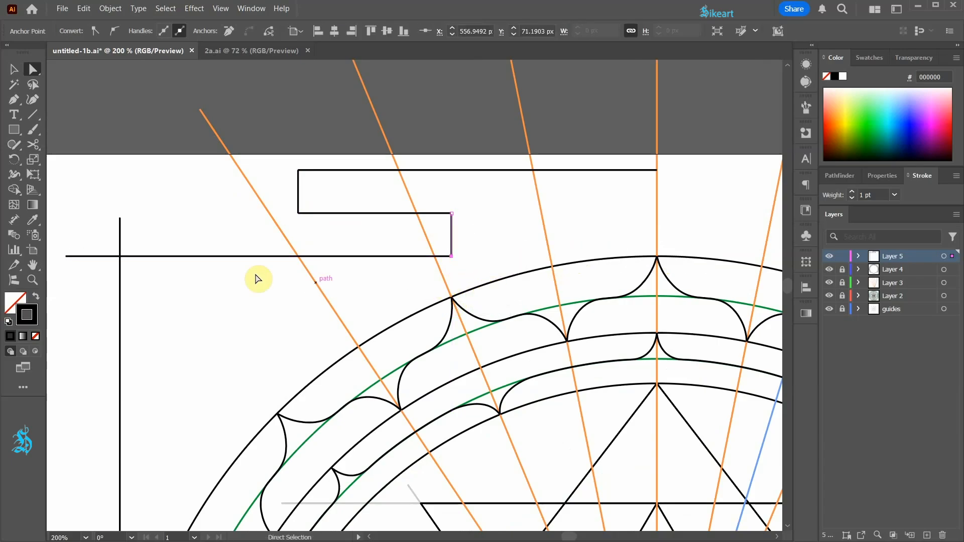
Step: Trim the lowest horizontal line's left end to the long vertical line and delete that vertical line
left_click_drag(65, 257, 121, 257)
left_click(183, 291)
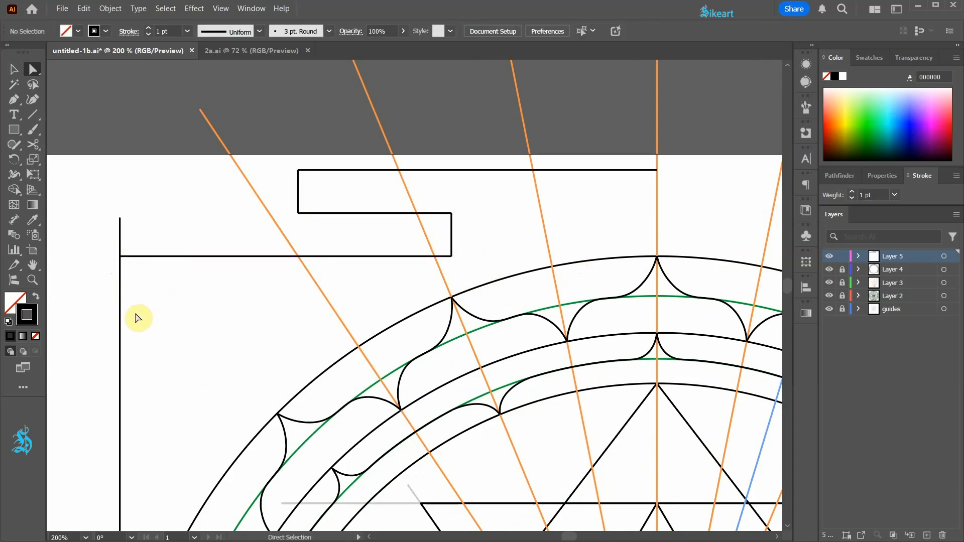
left_click(122, 303)
key("Delete")
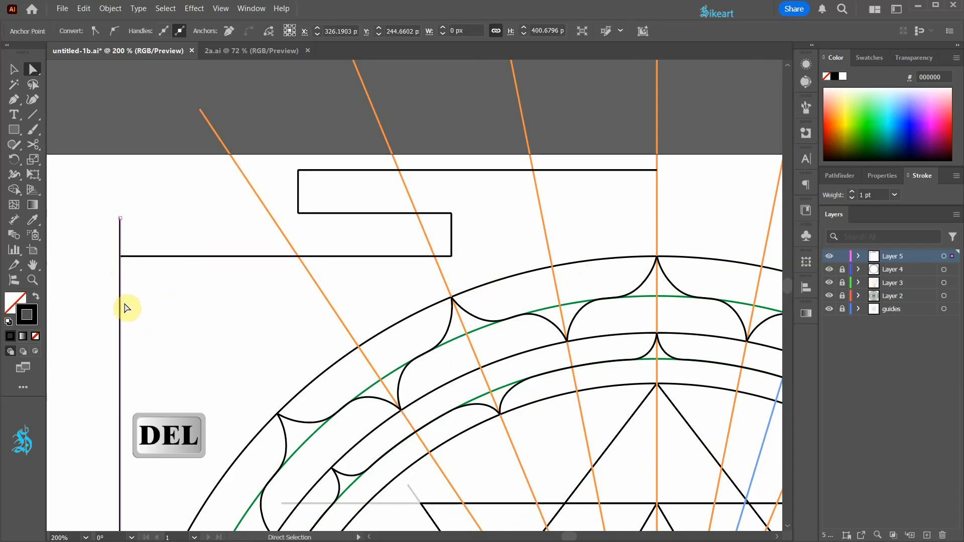
key("Delete")
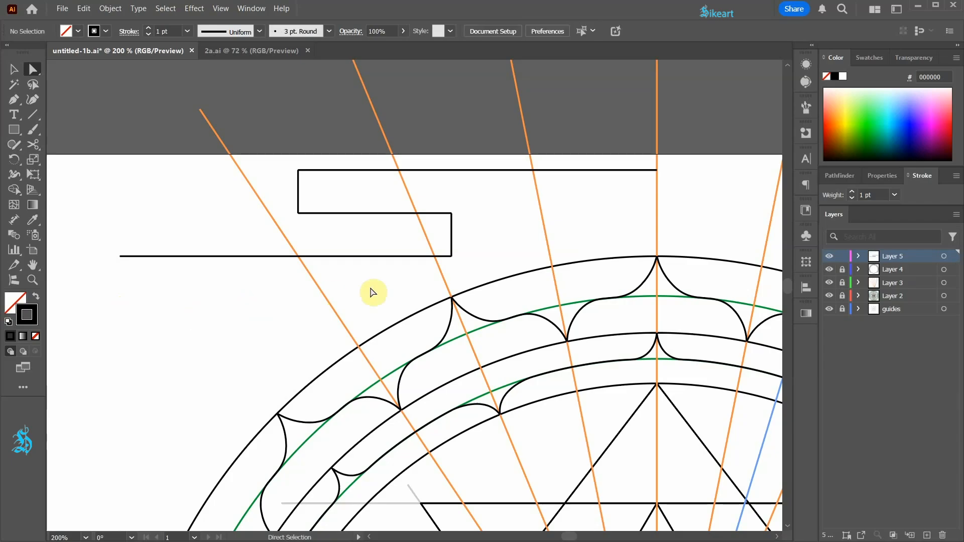
Step: Join the overlapping endpoints at all four corners of the stepped shape into one path and deselect it
left_click(450, 253)
key("ctrl")
key("ctrl+j")
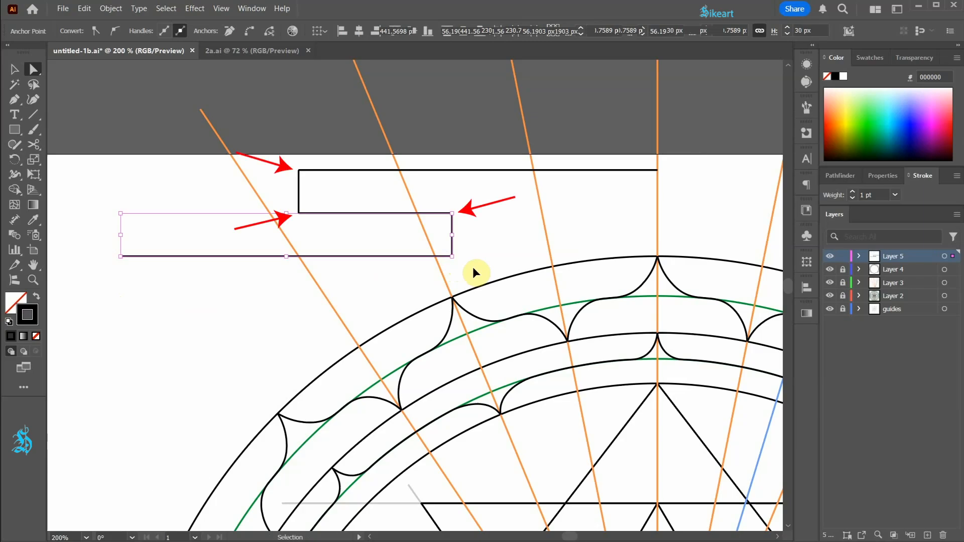
left_click_drag(463, 220, 447, 215)
key("ctrl+j")
left_click_drag(320, 225, 295, 218)
key("ctrl+j")
left_click(297, 186)
left_click_drag(285, 164, 327, 196)
key("ctrl+j")
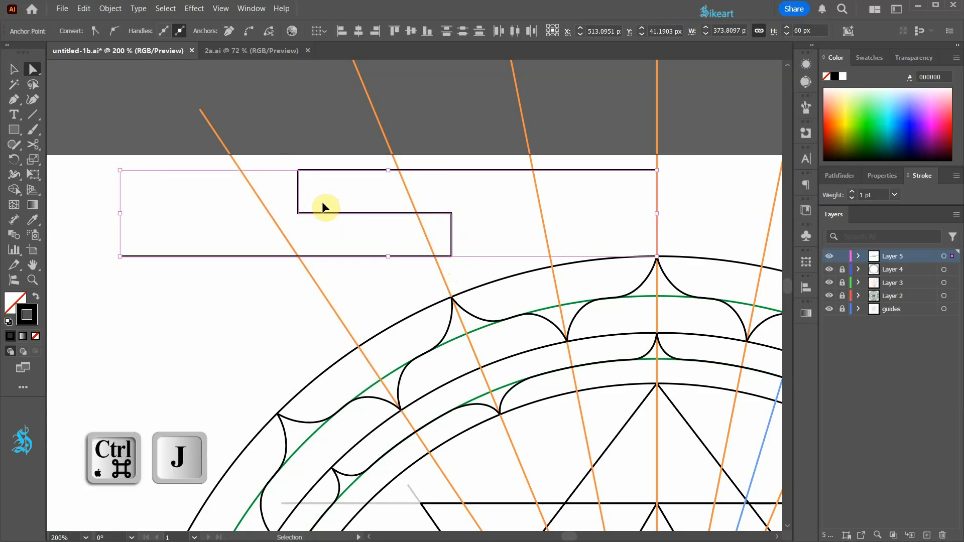
left_click(355, 281)
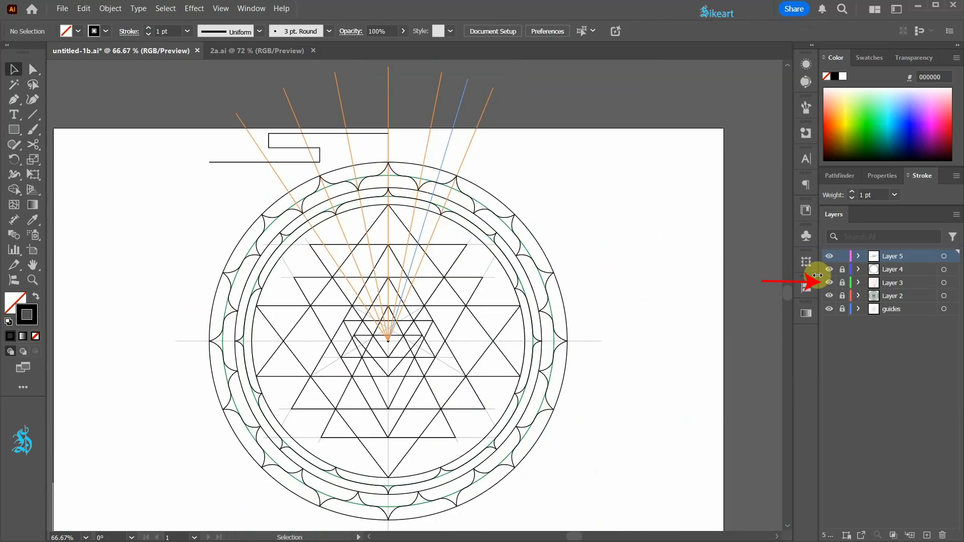
Step: Hide Layer 3 and Layer 2, fit the artboard in view and keep the stepped path selected
left_click(830, 285)
key("ctrl+0")
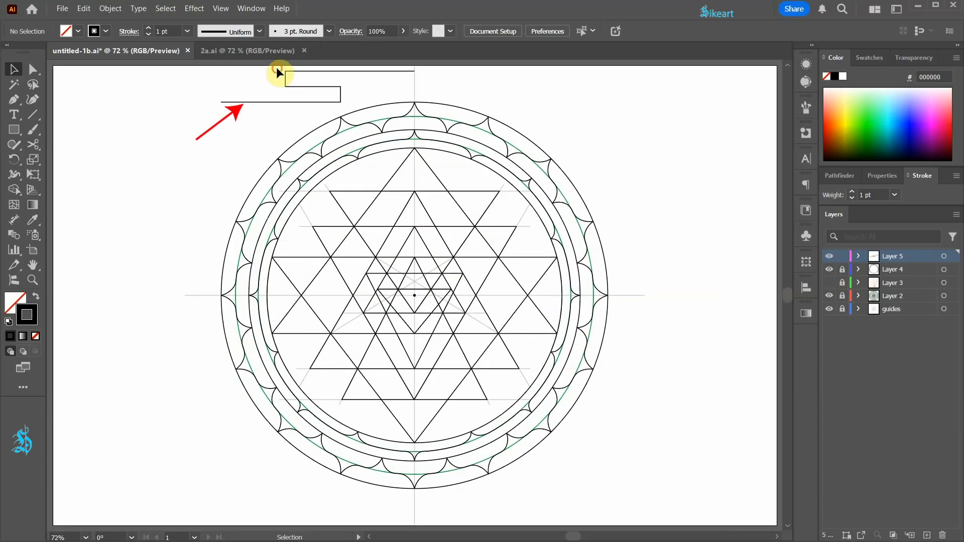
left_click(312, 103)
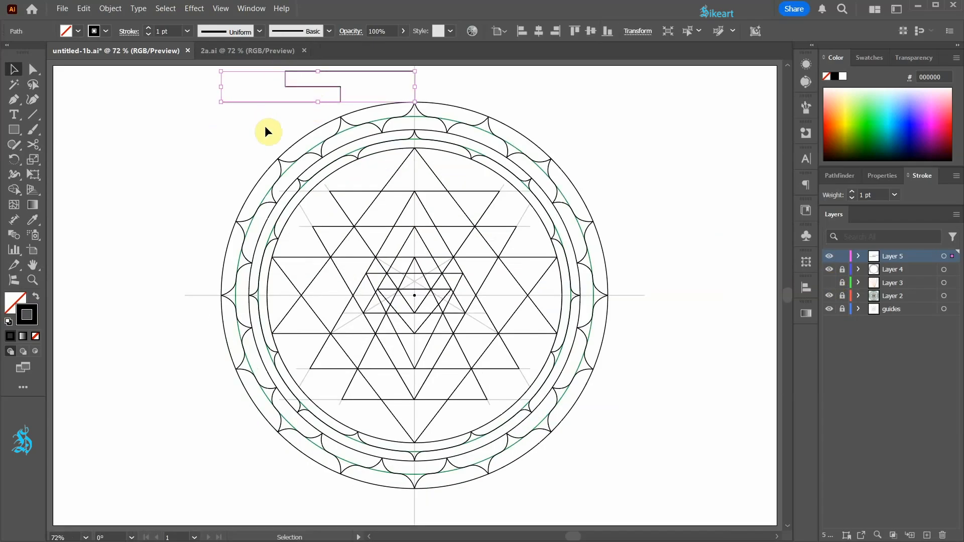
key("r")
left_click(829, 297)
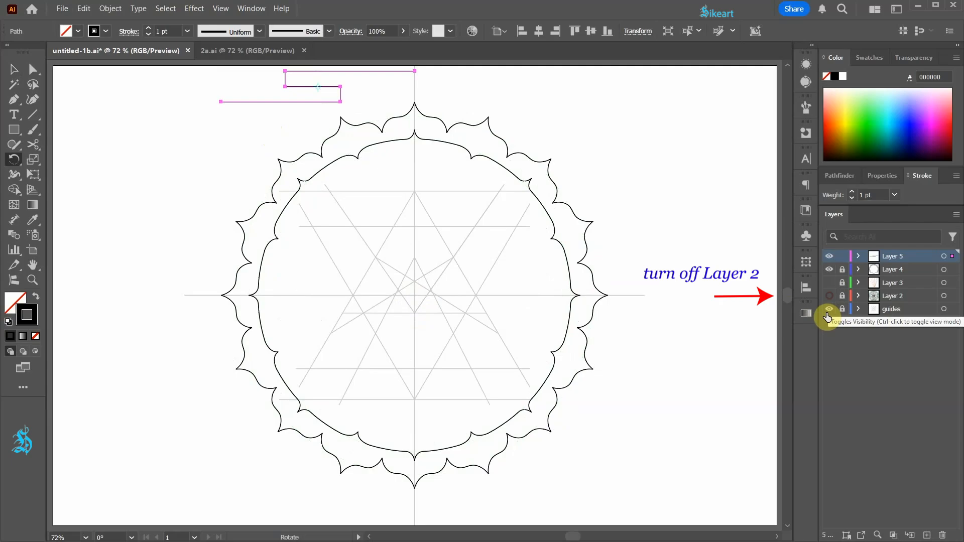
Step: Reflect a copy of the stepped path across the vertical axis at the top line's endpoint on the centre guide
key("v")
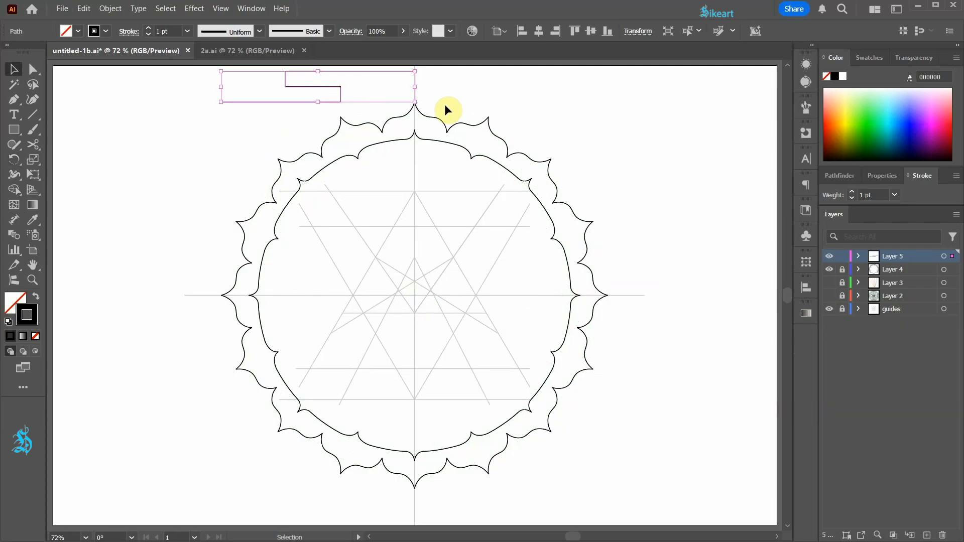
key("o")
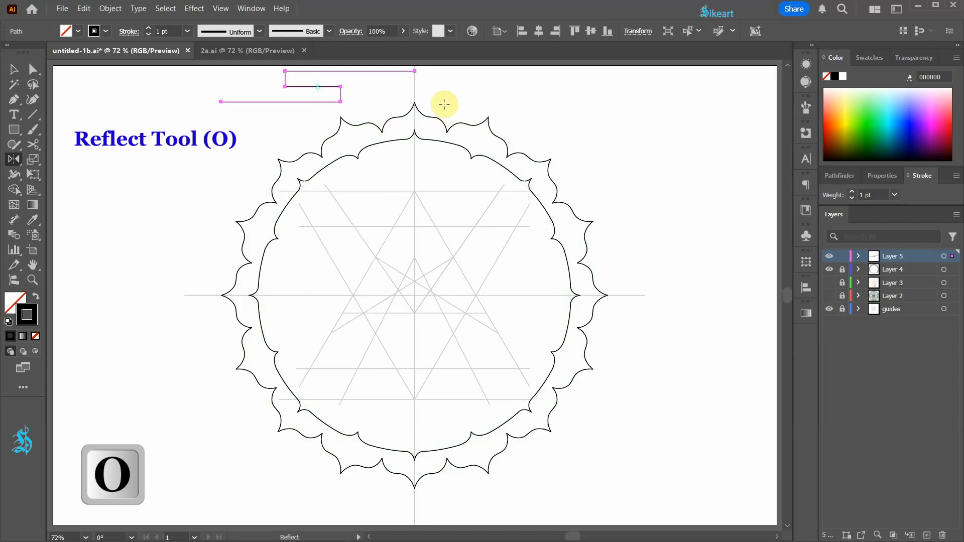
left_click(414, 71, "alt")
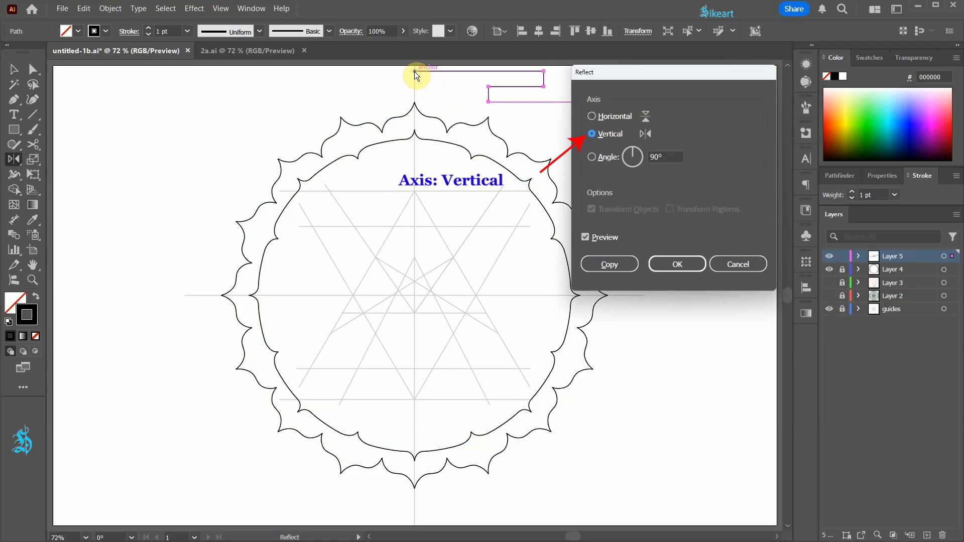
left_click(613, 263)
key("v")
left_click(609, 183)
Step: Join the two mirrored halves at their shared endpoint on the vertical centre guide and deselect
key("a")
left_click_drag(435, 86, 405, 71)
key("ctrl+j")
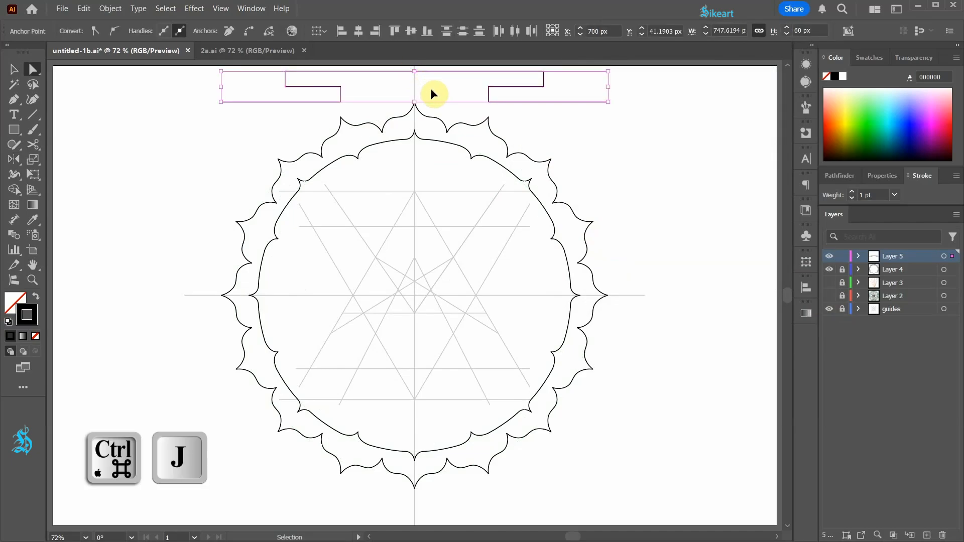
key("v")
left_click(543, 113)
Step: Rotate a copy of the joined stepped path by 90° around the centre of the drawing
left_click(538, 103)
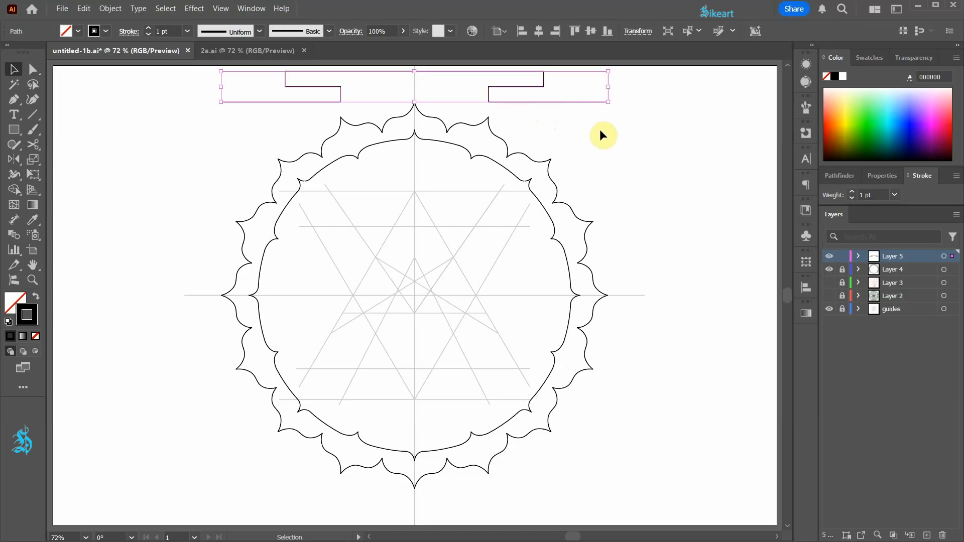
key("r")
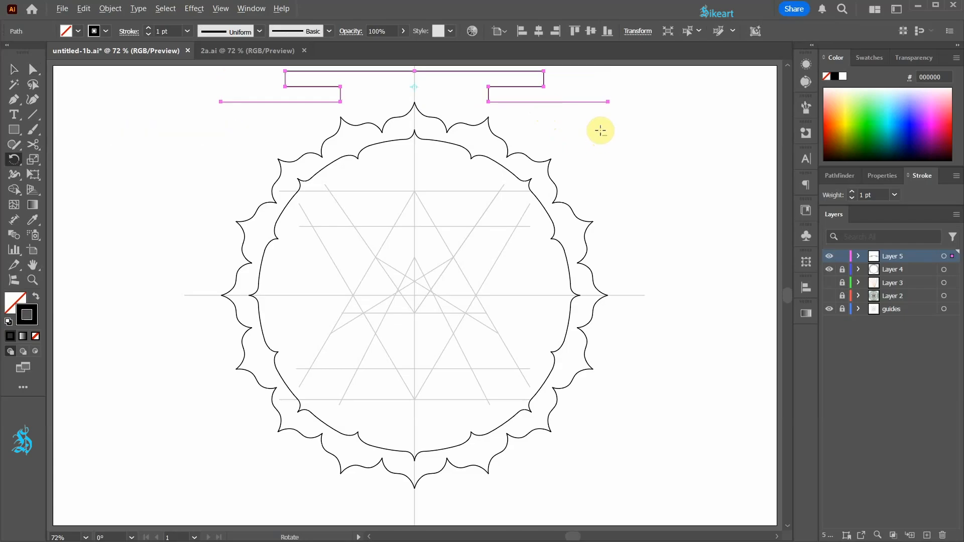
key("alt")
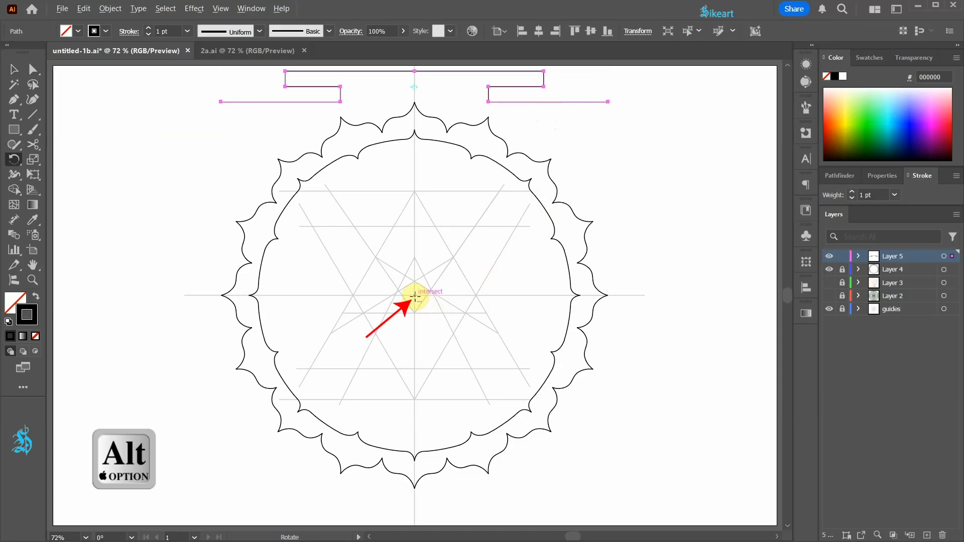
left_click(414, 297, "alt")
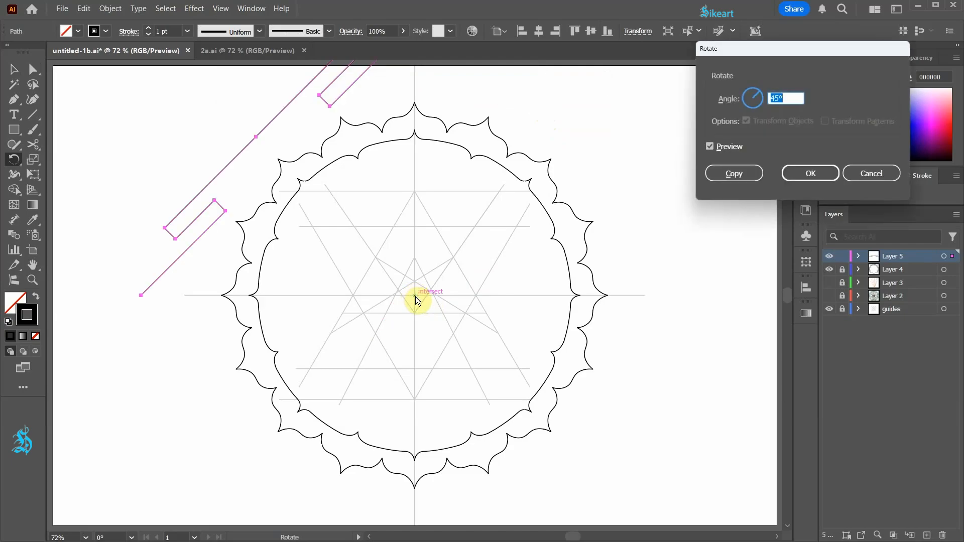
type("90")
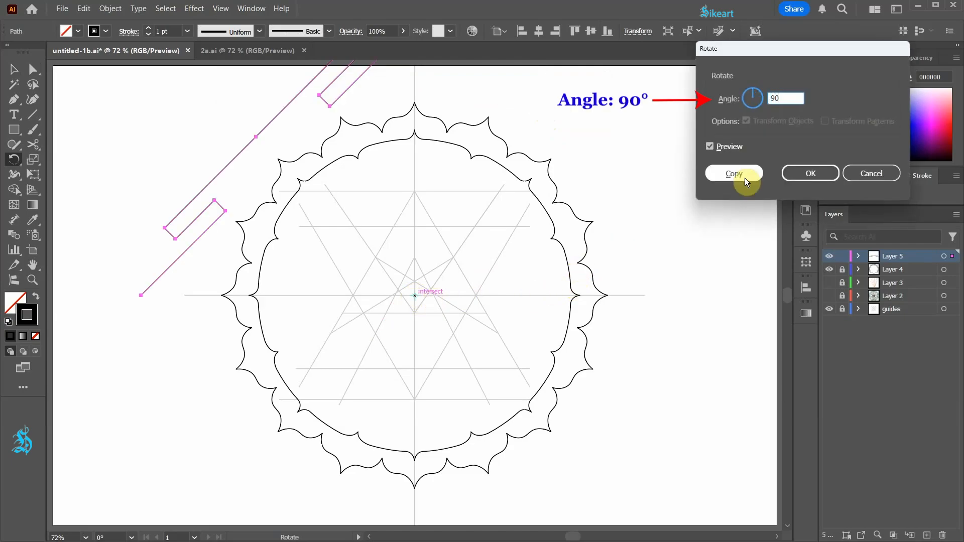
left_click(748, 176)
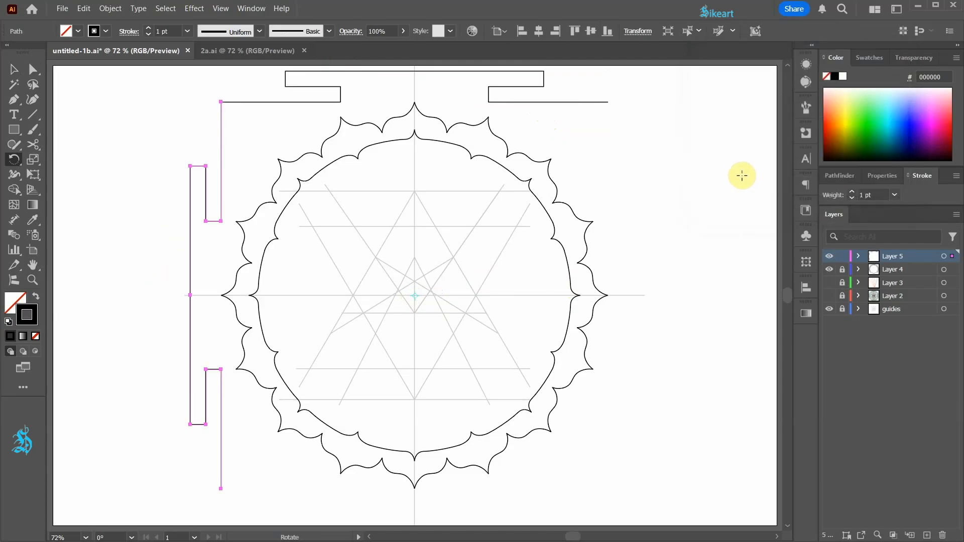
Step: Repeat the rotated copy to complete the frame's remaining two sides and deselect
key("ctrl+d")
key("ctrl+d")
key("ctrl+d")
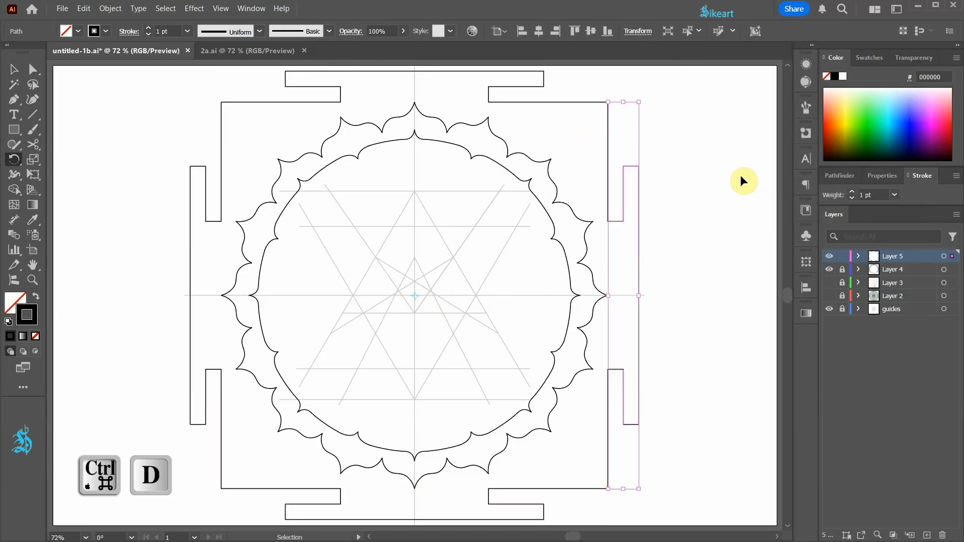
key("v")
left_click(729, 216)
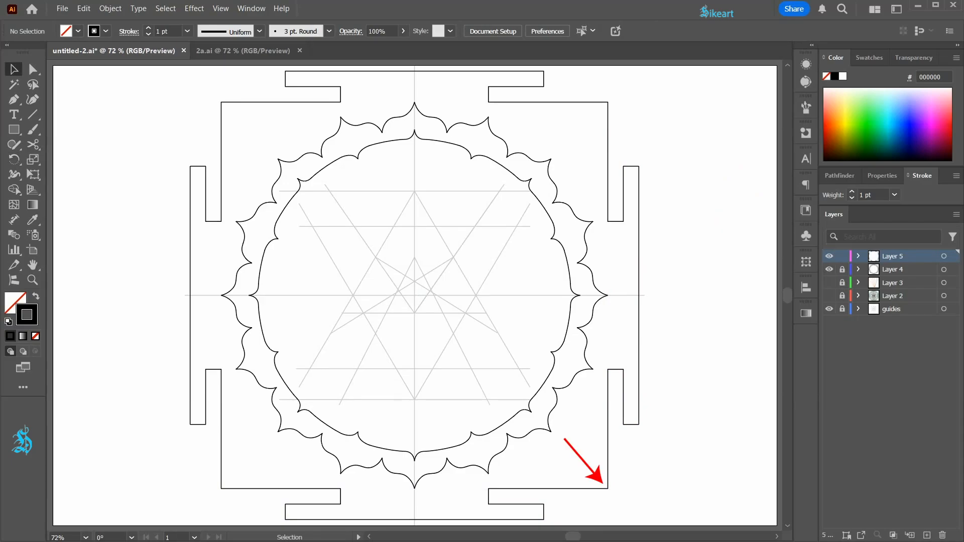
Step: Join the two open endpoints at the frame's lower-right corner
scroll(614, 504, "up", 8)
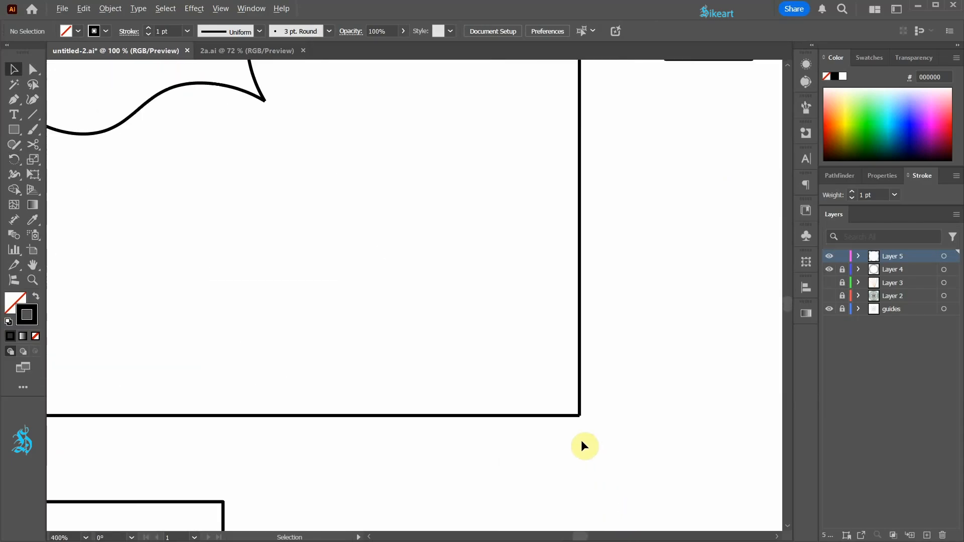
key("a")
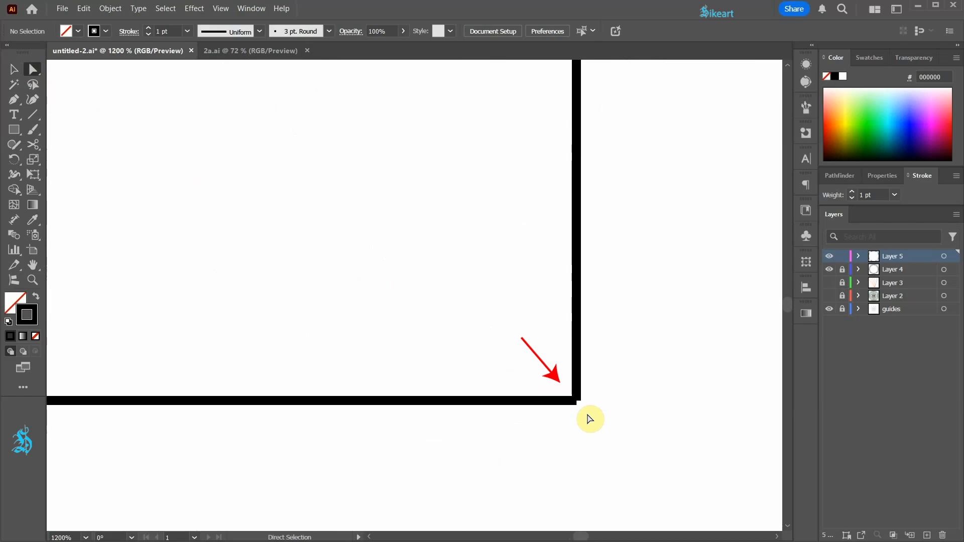
left_click_drag(561, 390, 628, 439)
key("ctrl+j")
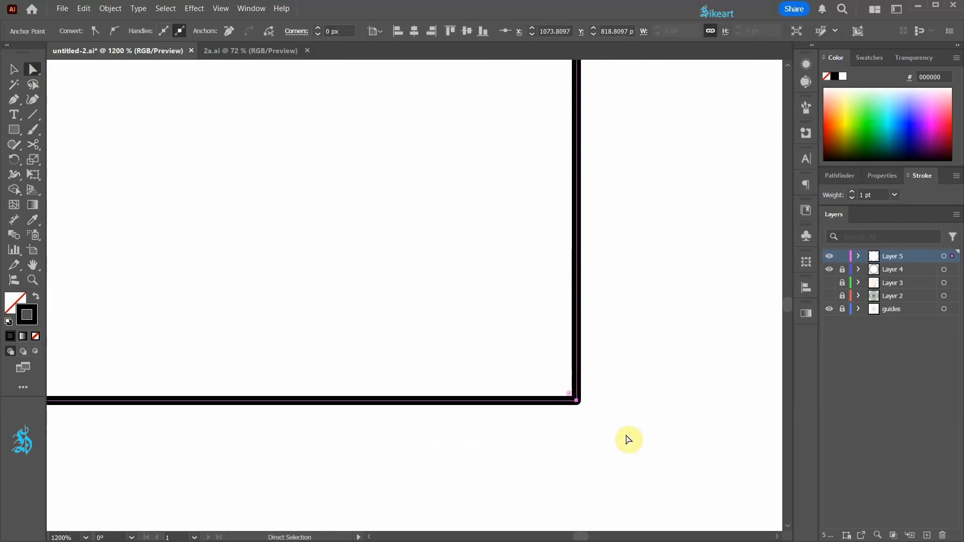
scroll(628, 440, "down", 10)
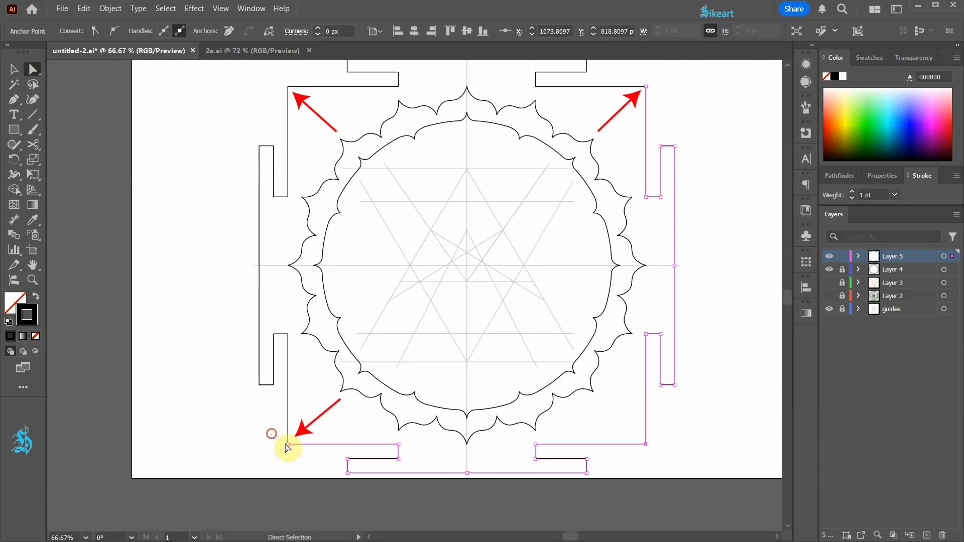
Step: Join the stepped frame's remaining open corners at the lower left, upper left and upper right into one closed path, and deselect
left_click(289, 446, "alt+shift")
key("ctrl+j")
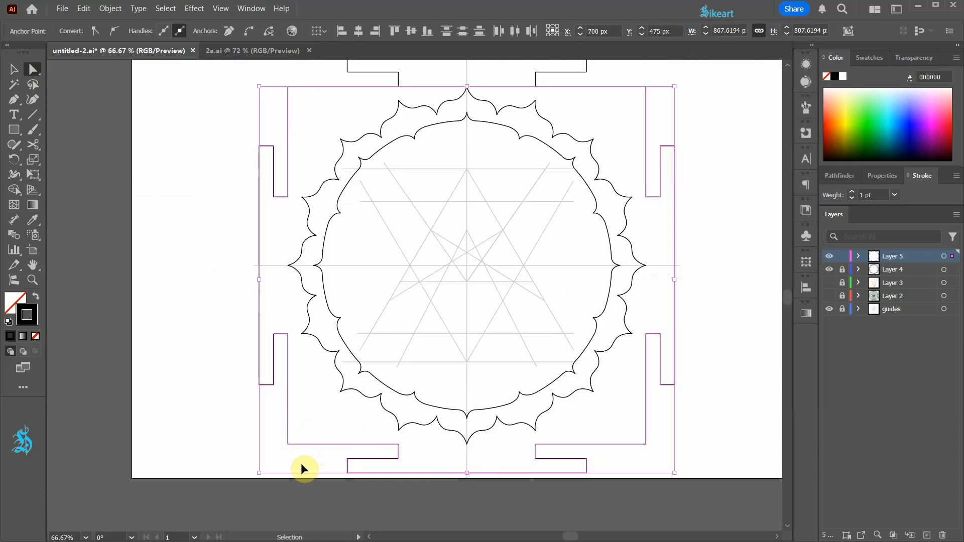
key("ctrl+j")
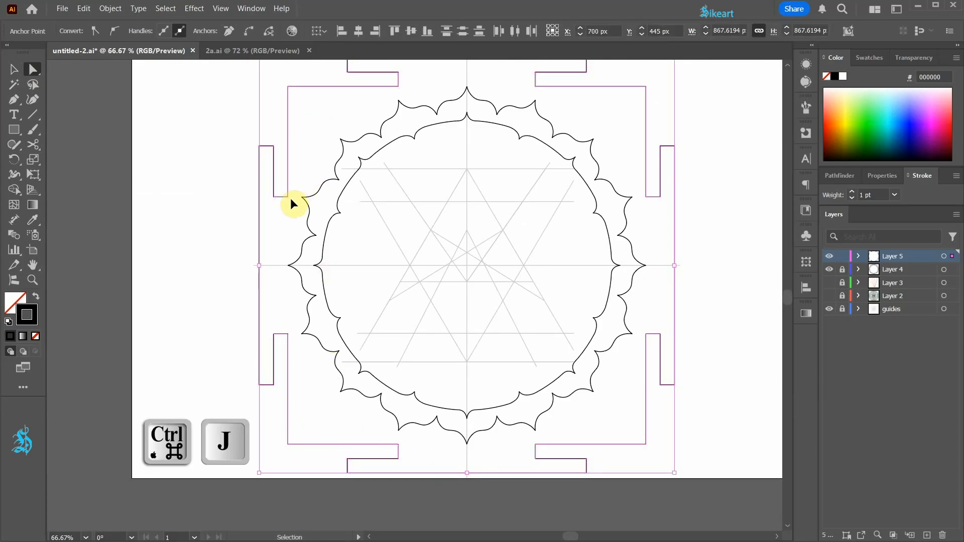
key("ctrl+j")
left_click(716, 153)
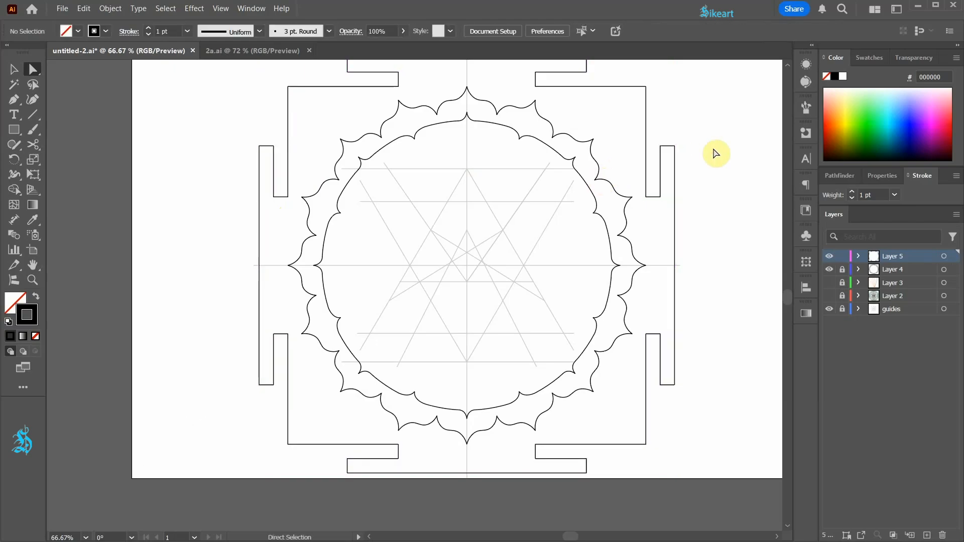
Step: Show Layer 2 with the triangles and circles, and hide the guides layer
key("ctrl+0")
left_click(828, 296)
left_click(827, 297)
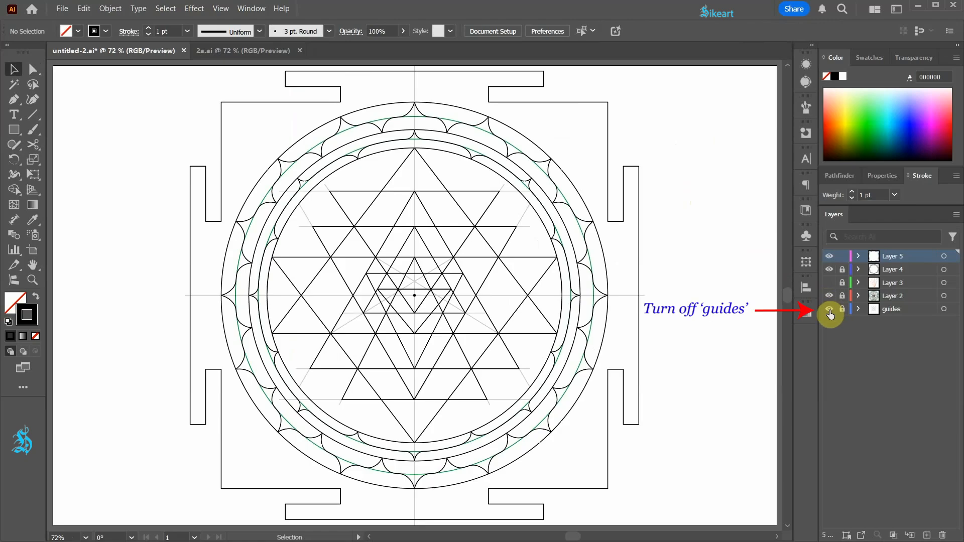
left_click(829, 310)
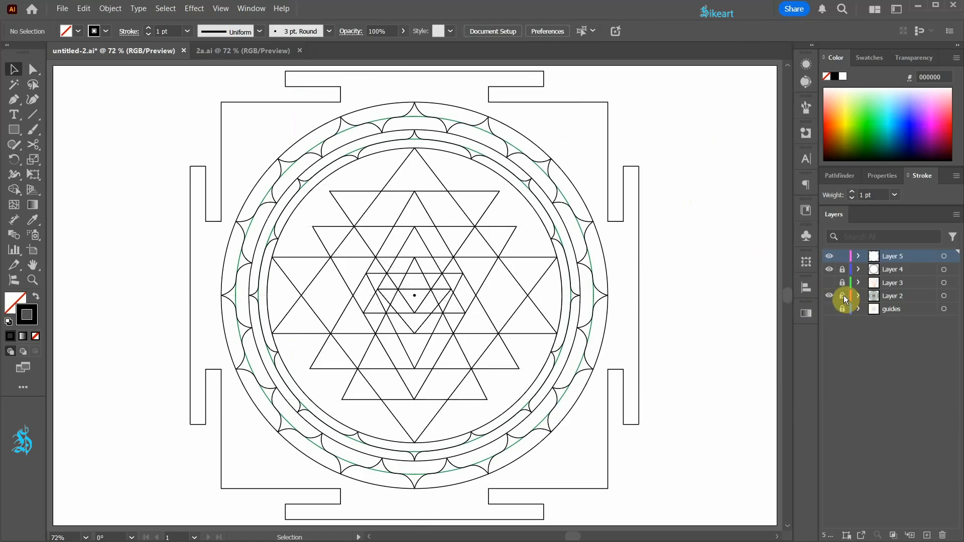
Step: Unlock Layer 2 and hide its two green construction circles running through the petal rings
left_click(842, 296)
left_click(858, 297)
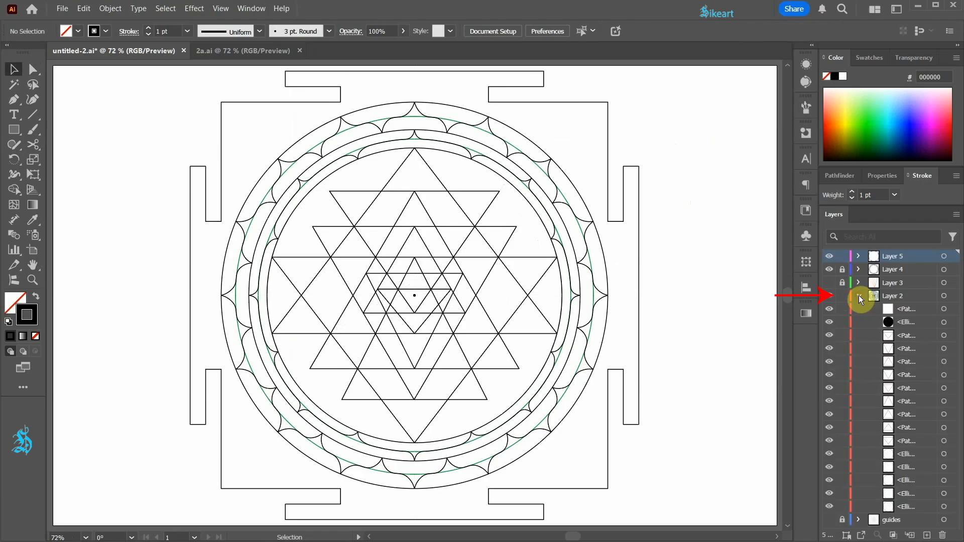
scroll(581, 229, "up", 4)
left_click(581, 224)
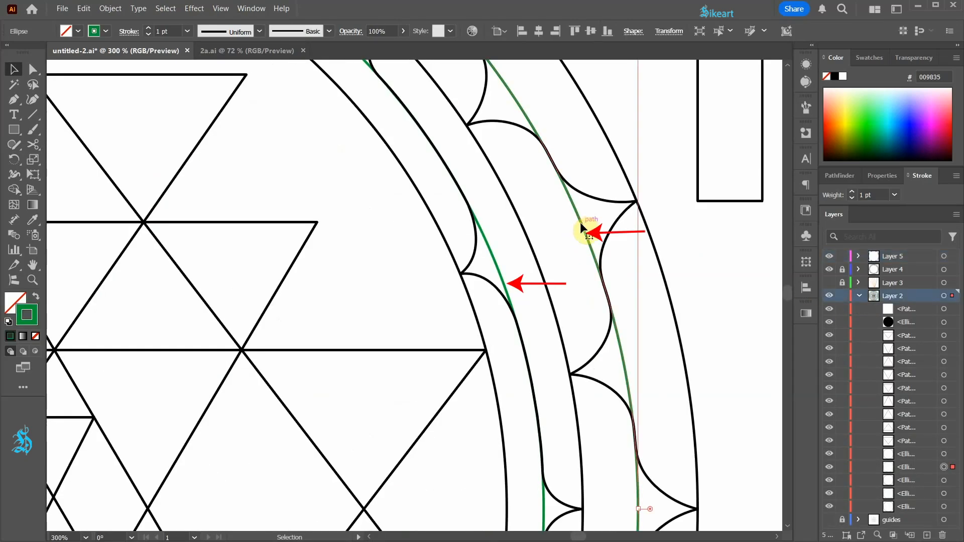
left_click(497, 269, "shift")
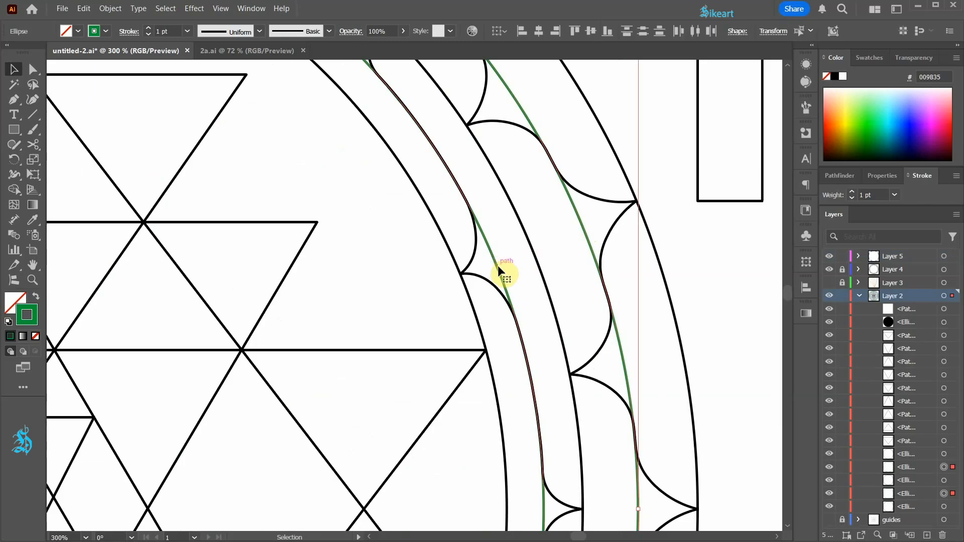
left_click(830, 468)
left_click(830, 494)
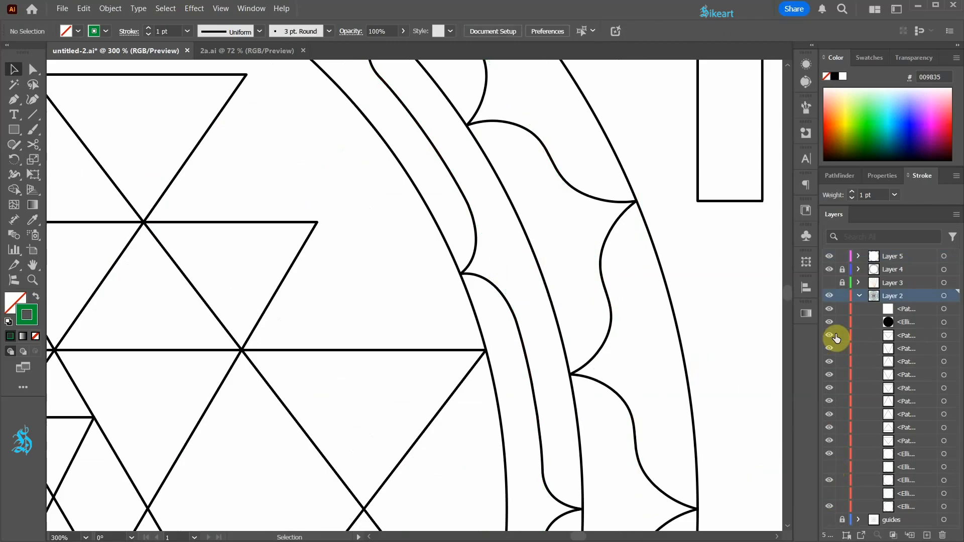
left_click(857, 296)
key("ctrl+0")
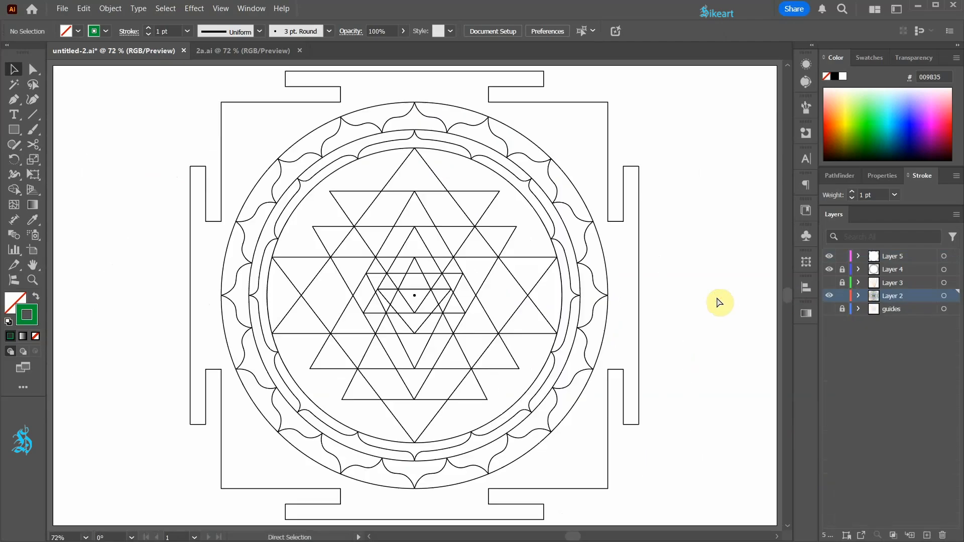
Step: Show the full stroke options and set the outer stepped frame's stroke weight to 3 pt
left_click(956, 176)
left_click(928, 187)
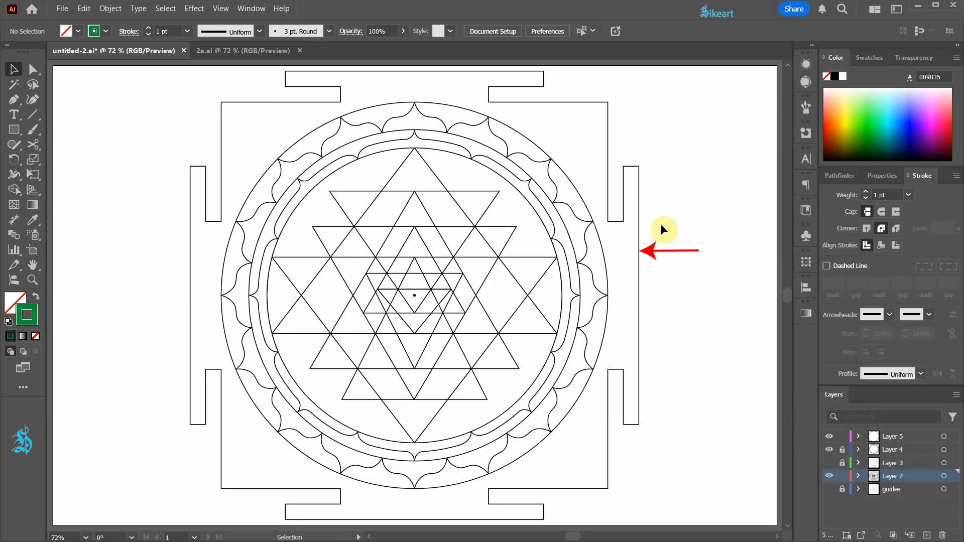
left_click(638, 210)
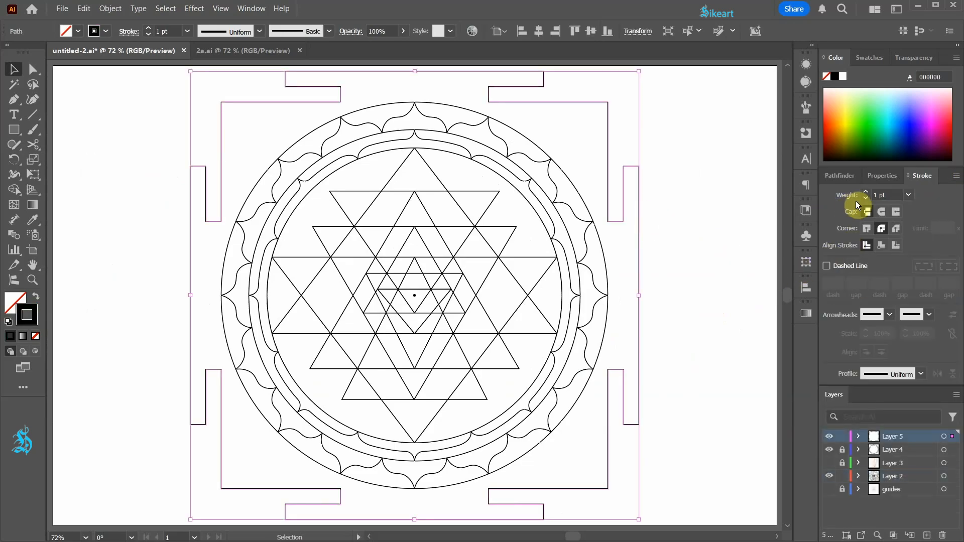
left_click(908, 195)
left_click(924, 277)
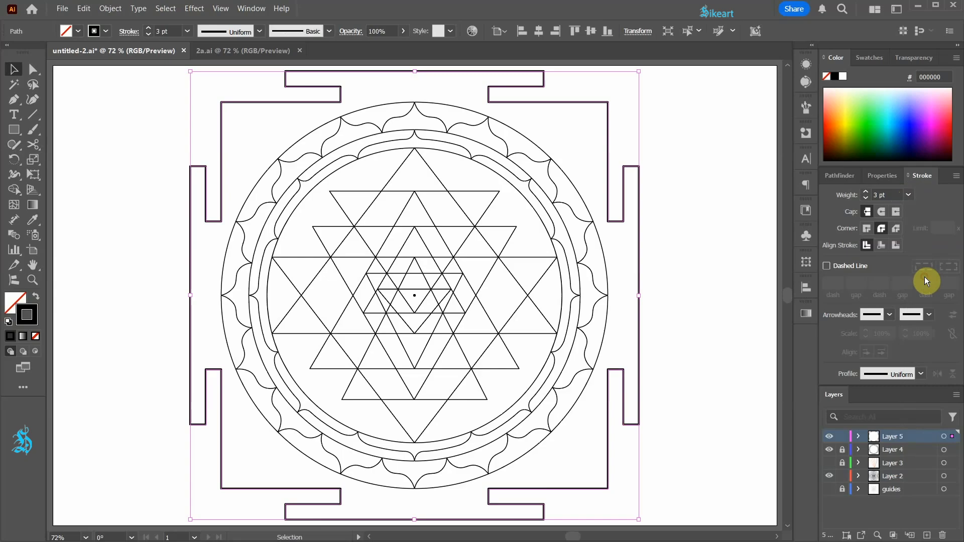
Step: Unlock Layer 4, set the stroke weight of all artwork on Layer 4 and Layer 2 to 2 pt, and deselect
left_click(842, 449)
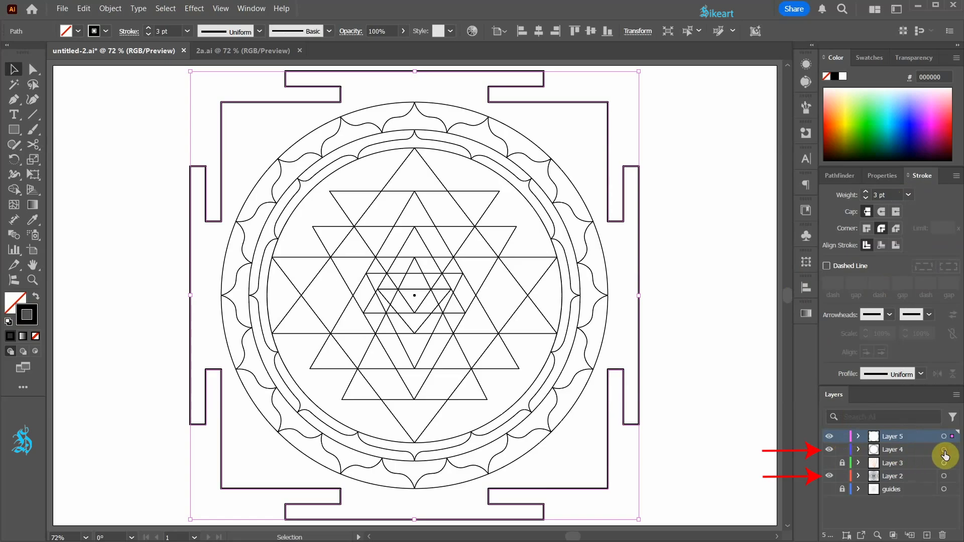
left_click(944, 450)
left_click(943, 476, "shift")
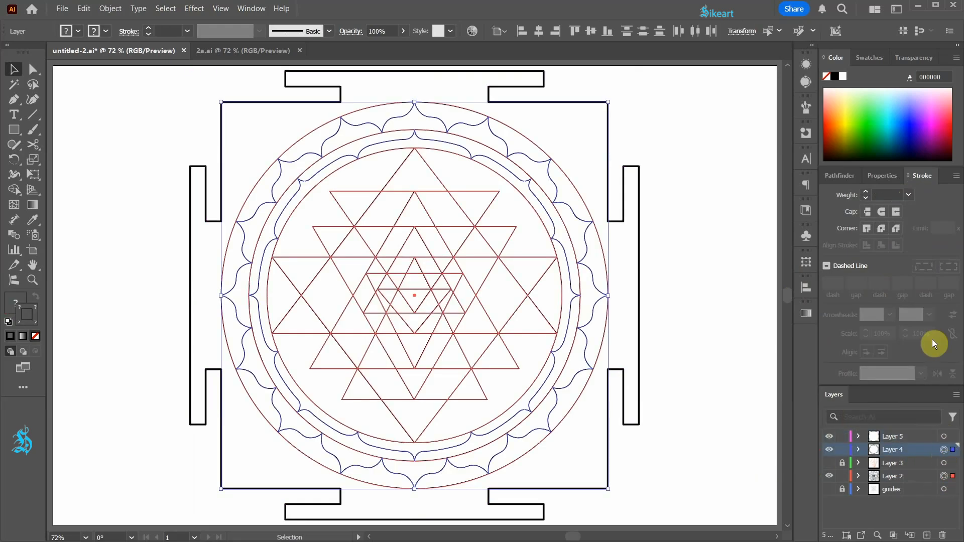
left_click(908, 195)
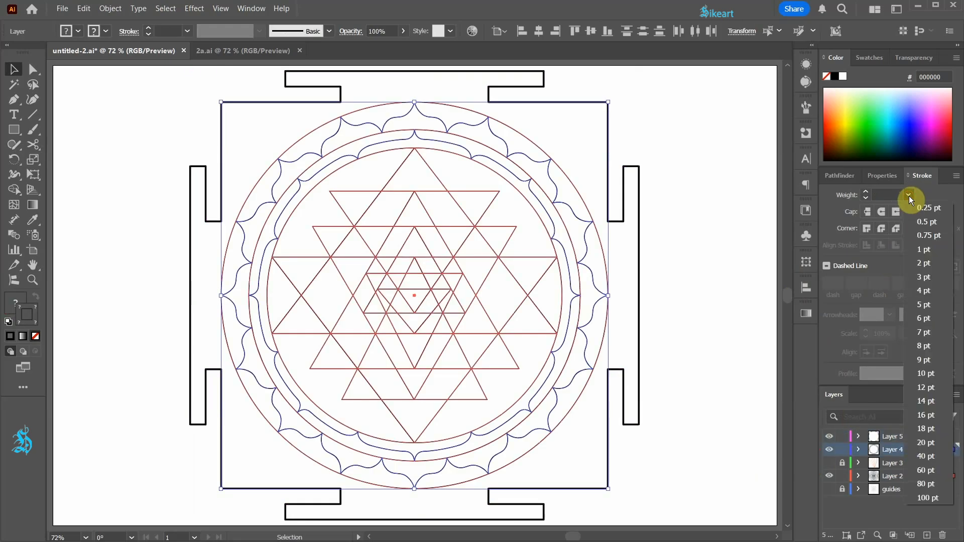
left_click(929, 263)
left_click(737, 256)
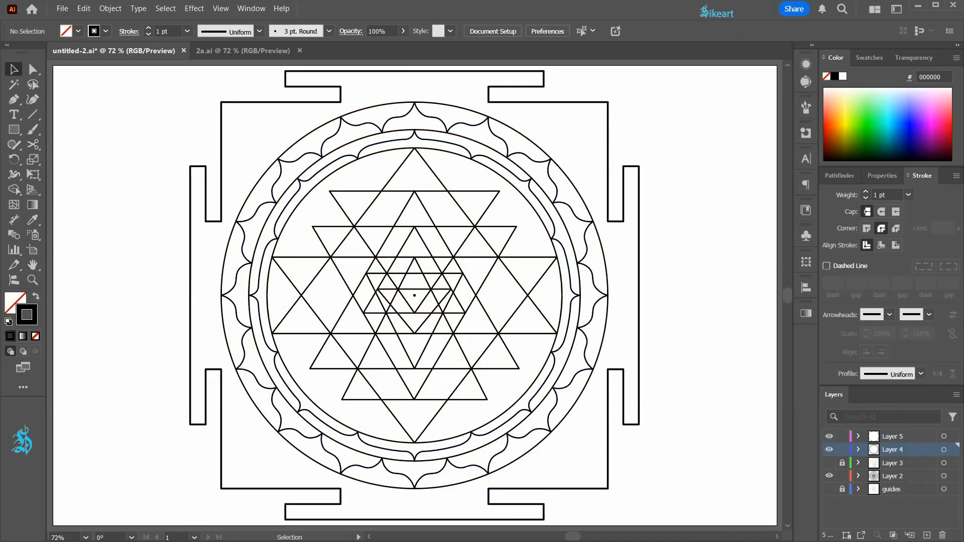